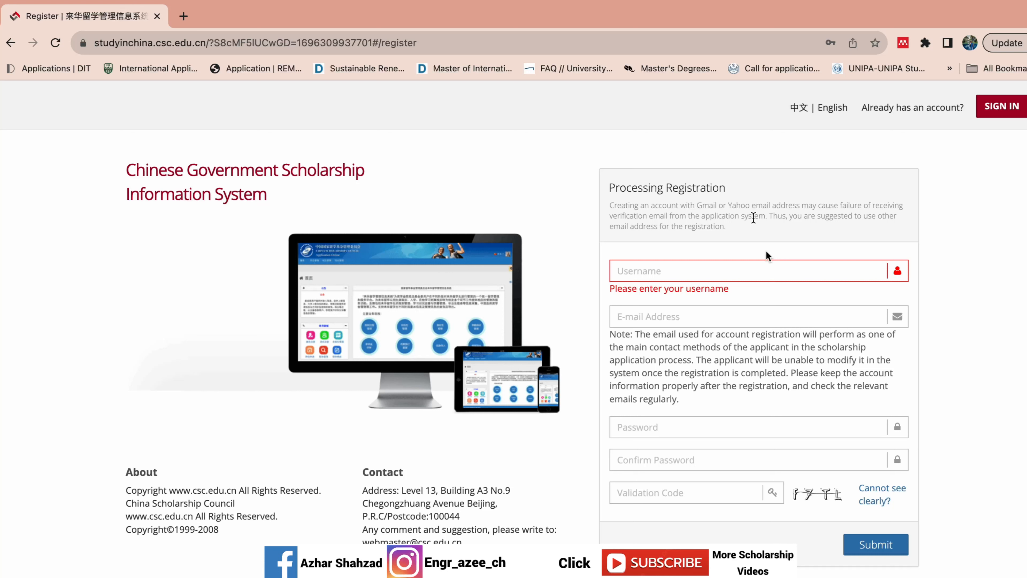
# - Enter the account username and the applicant's e-mail address on the registration form
pyautogui.click(845, 314)
pyautogui.click(658, 275)
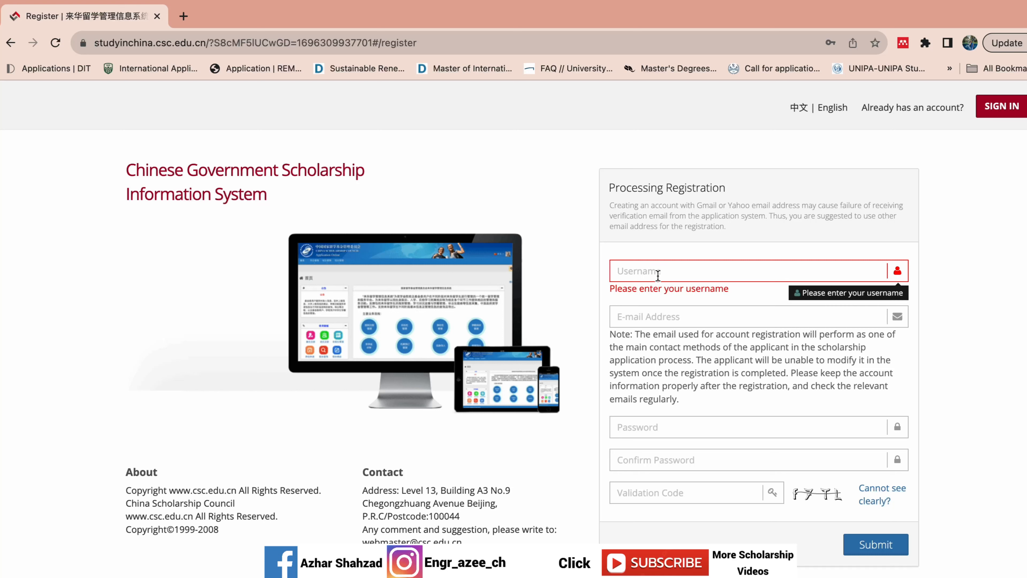
pyautogui.write('Azhar')
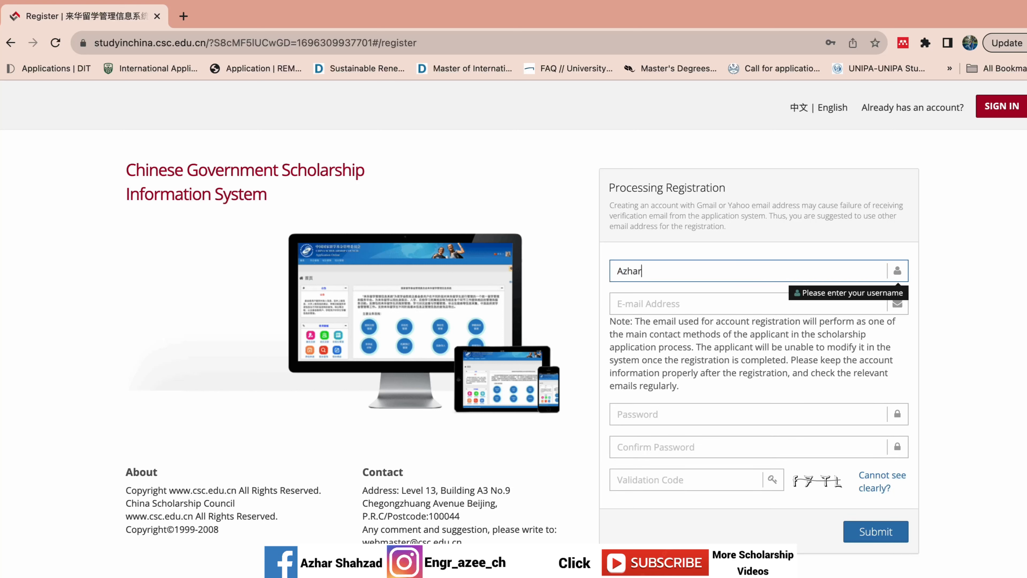
pyautogui.write('786')
pyautogui.click(648, 304)
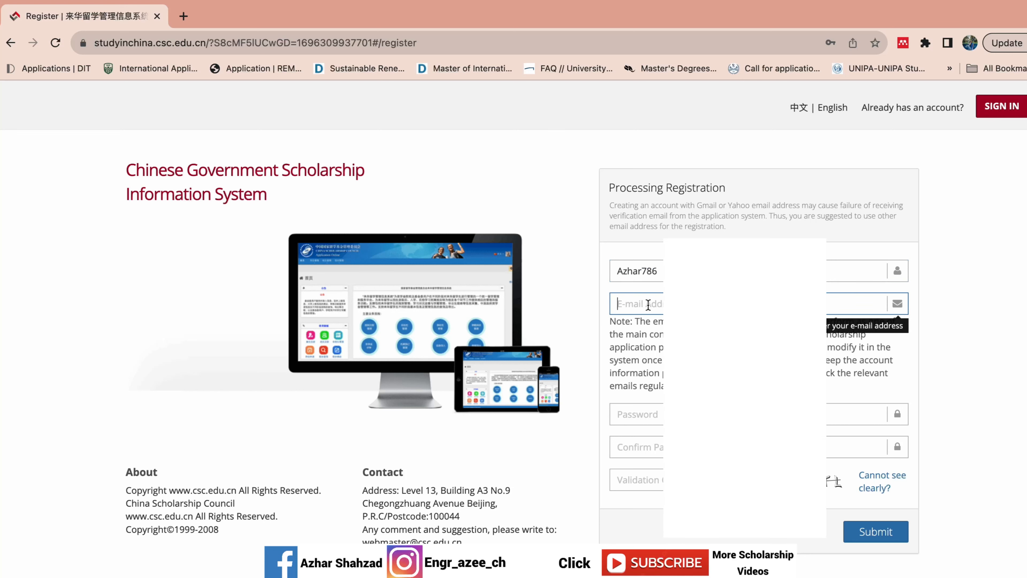
# - Enter the account password, repeat it in Confirm Password, and fill in the validation code
pyautogui.click(623, 409)
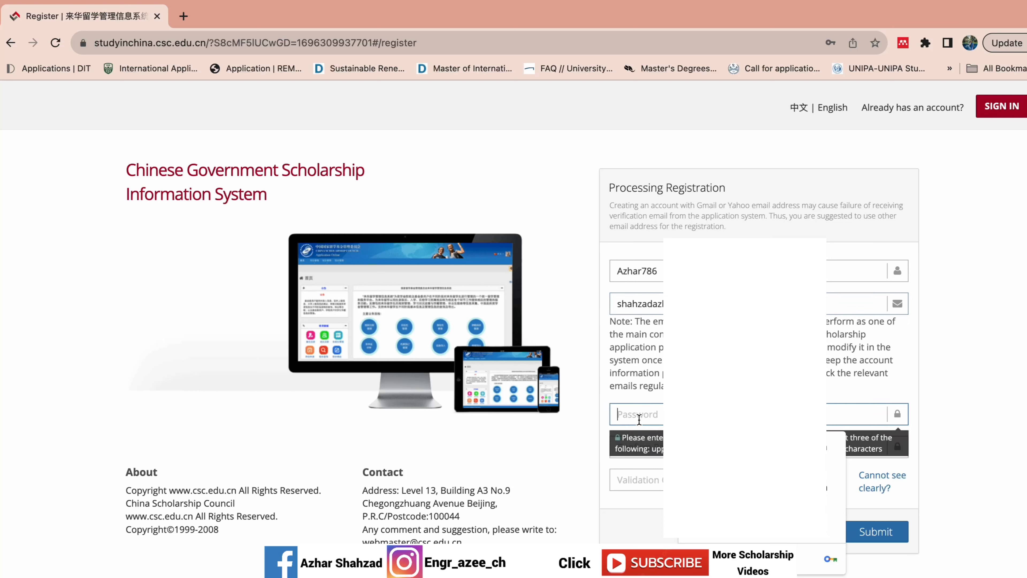
pyautogui.click(519, 435)
pyautogui.click(660, 420)
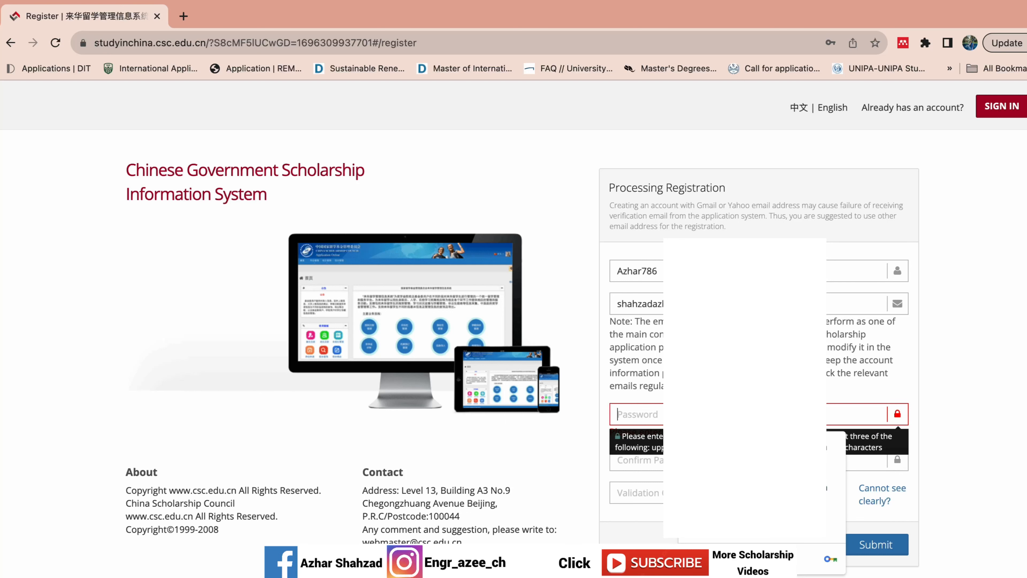
pyautogui.write('******')
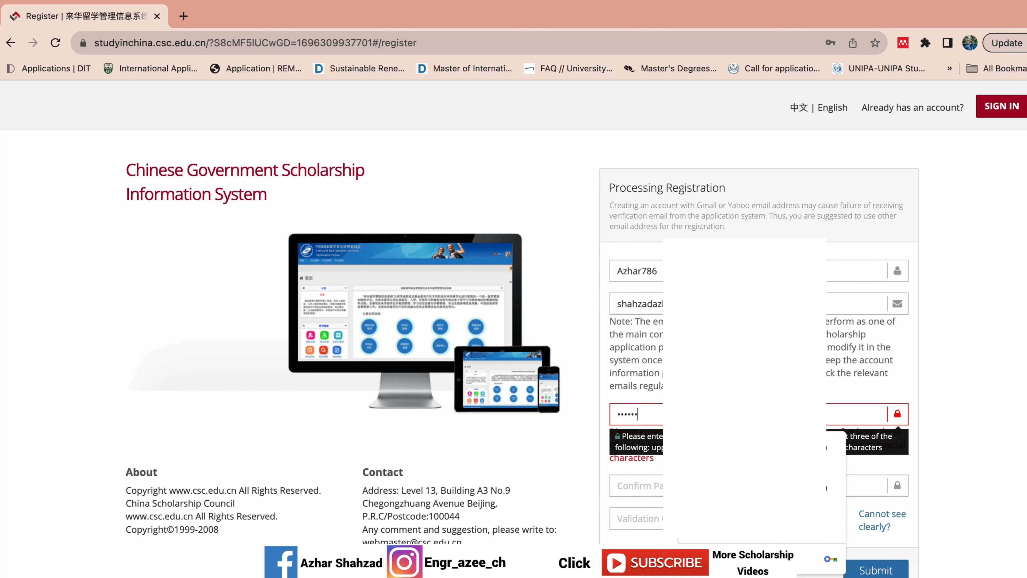
pyautogui.write('***')
pyautogui.click(580, 461)
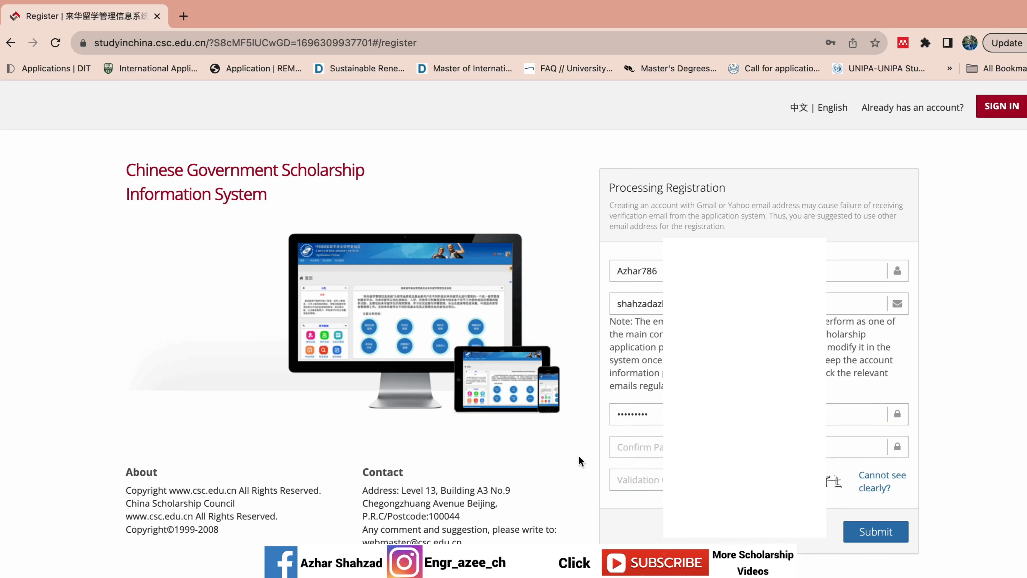
pyautogui.click(631, 447)
pyautogui.write('*****')
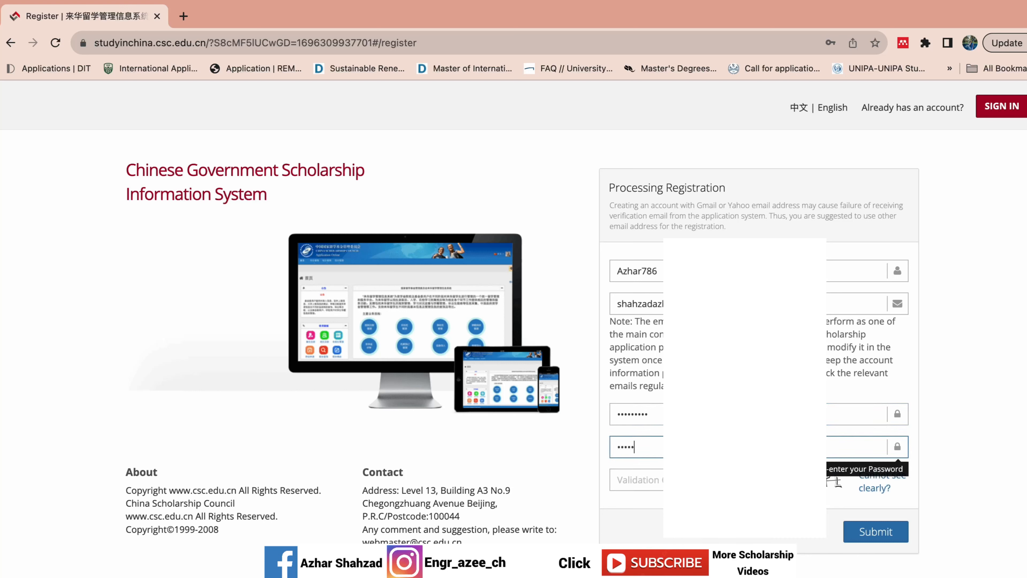
pyautogui.write('****')
pyautogui.click(652, 477)
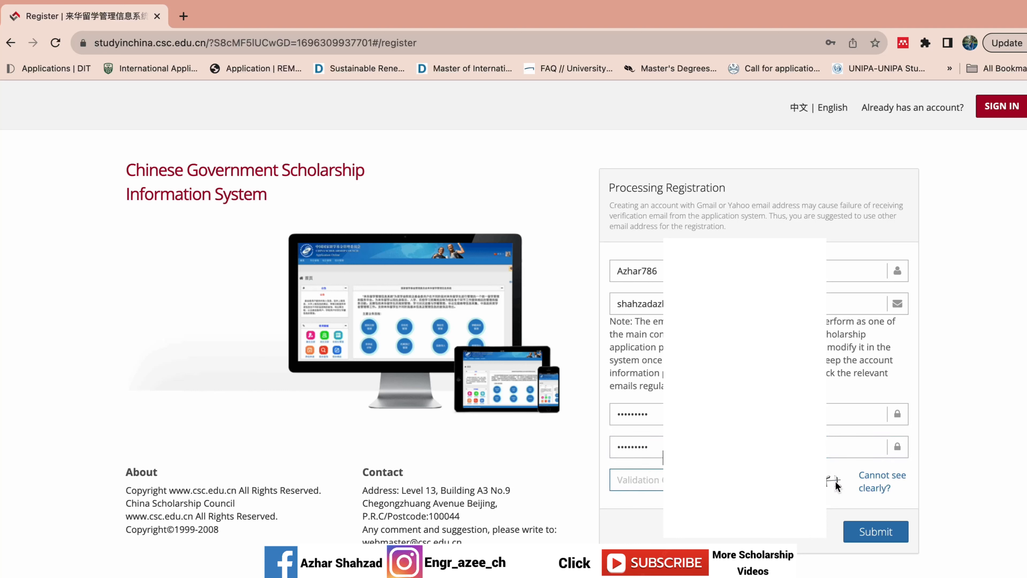
pyautogui.write('f7TL')
# - Submit the form, then replace the rejected validation code with a freshly generated one and resubmit
pyautogui.click(872, 539)
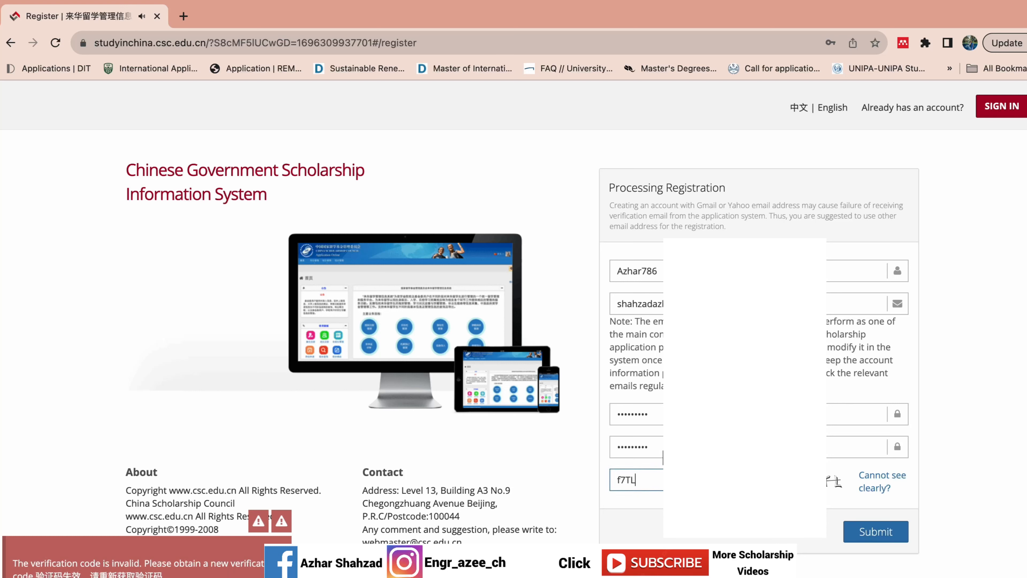
pyautogui.moveTo(660, 480); pyautogui.dragTo(618, 480)
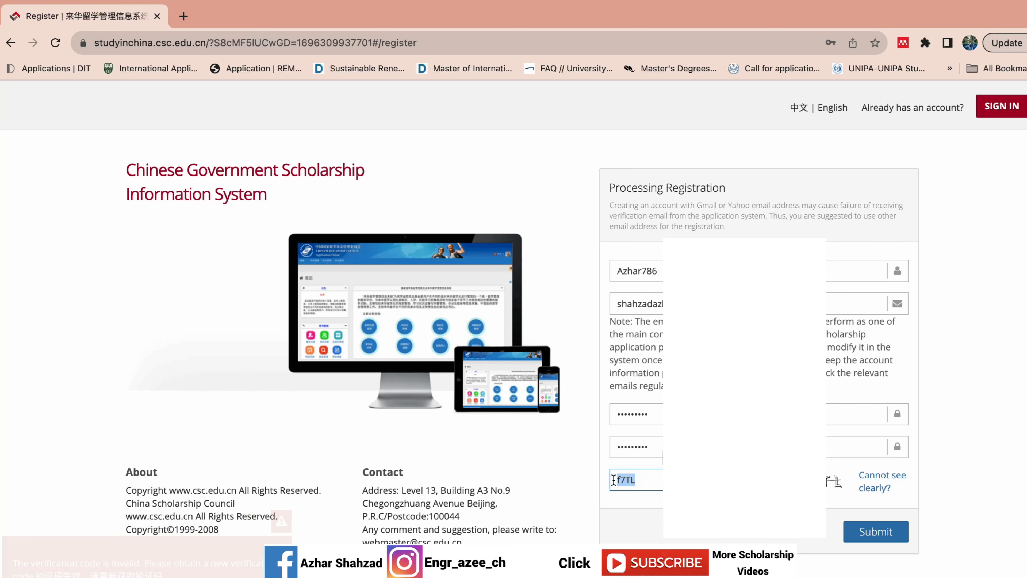
pyautogui.press('BackSpace')
pyautogui.click(877, 482)
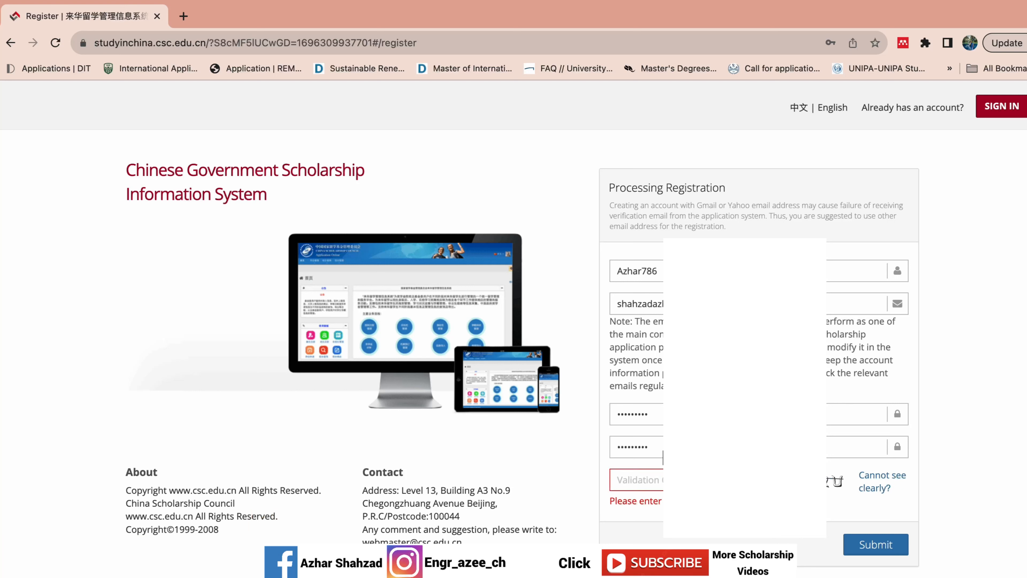
pyautogui.write('Ef2U')
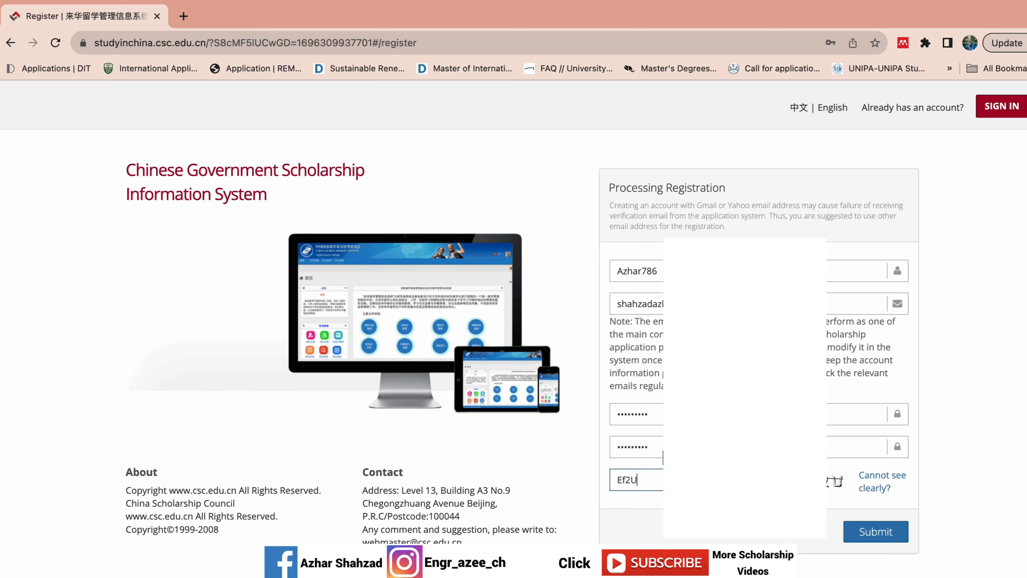
pyautogui.click(893, 535)
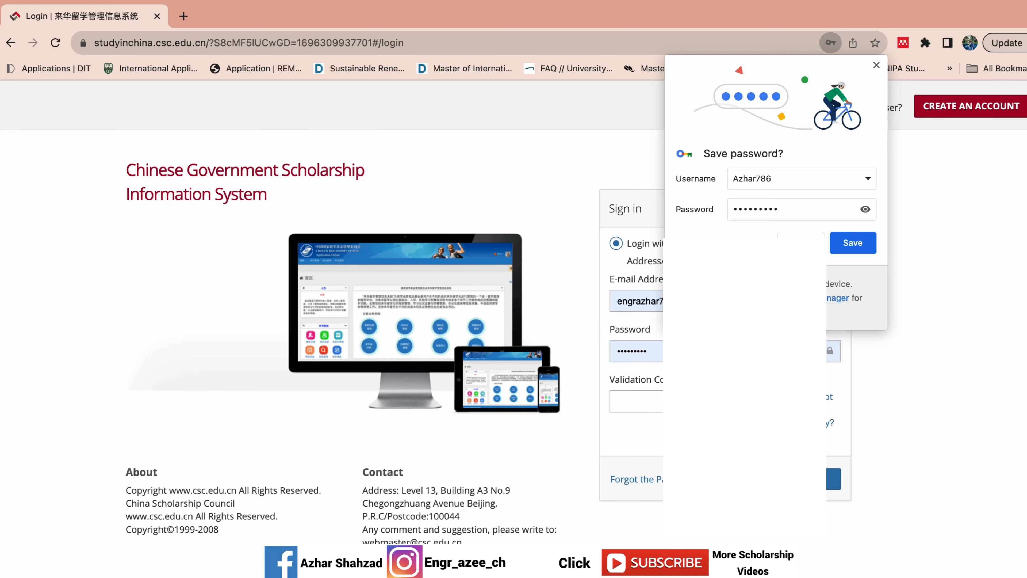
# - Save the new login in Chrome's password prompt and sign in to CGSIS
pyautogui.click(841, 247)
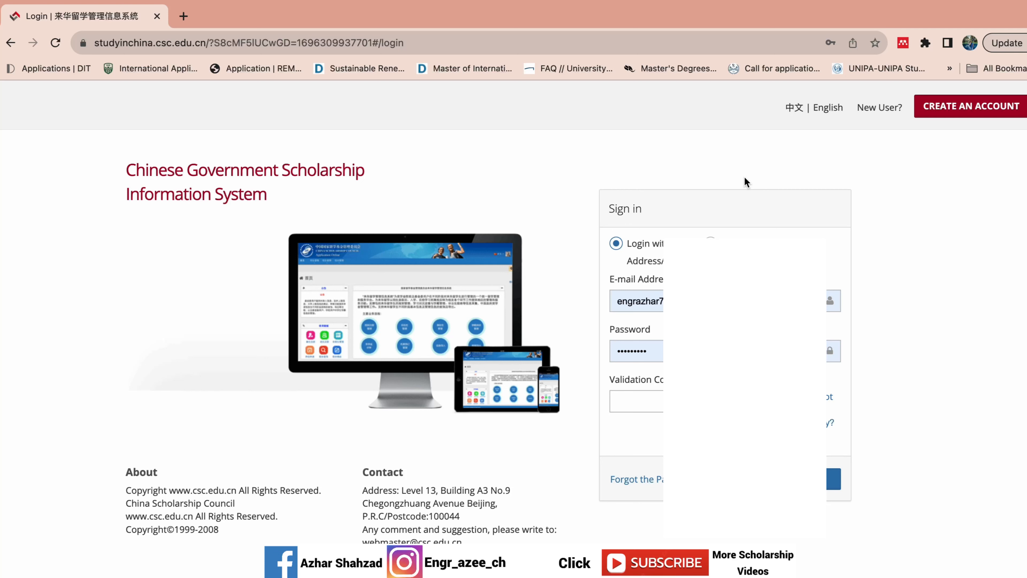
pyautogui.press('ctrl+super+f')
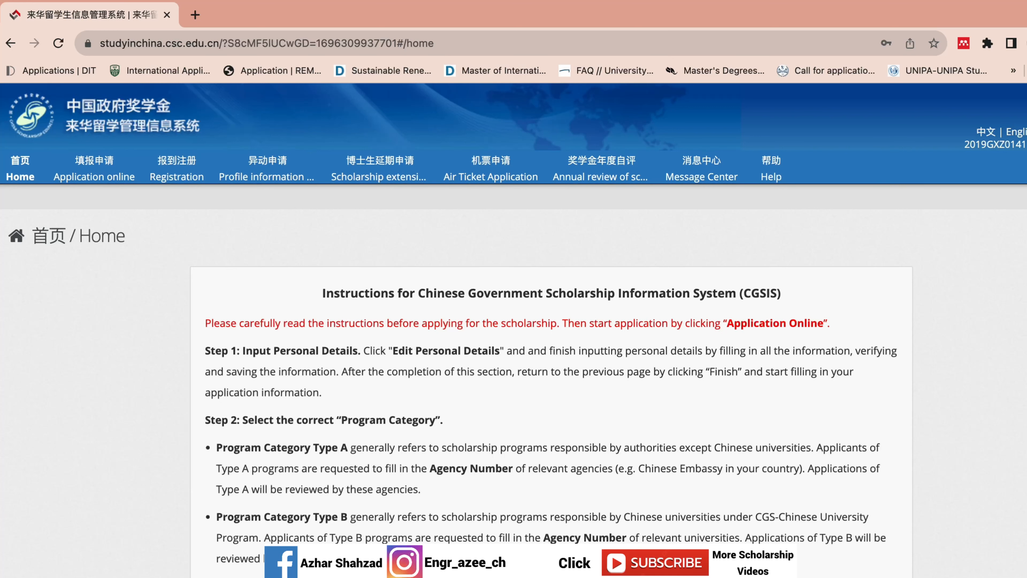
pyautogui.scroll(-4, 517, 315)
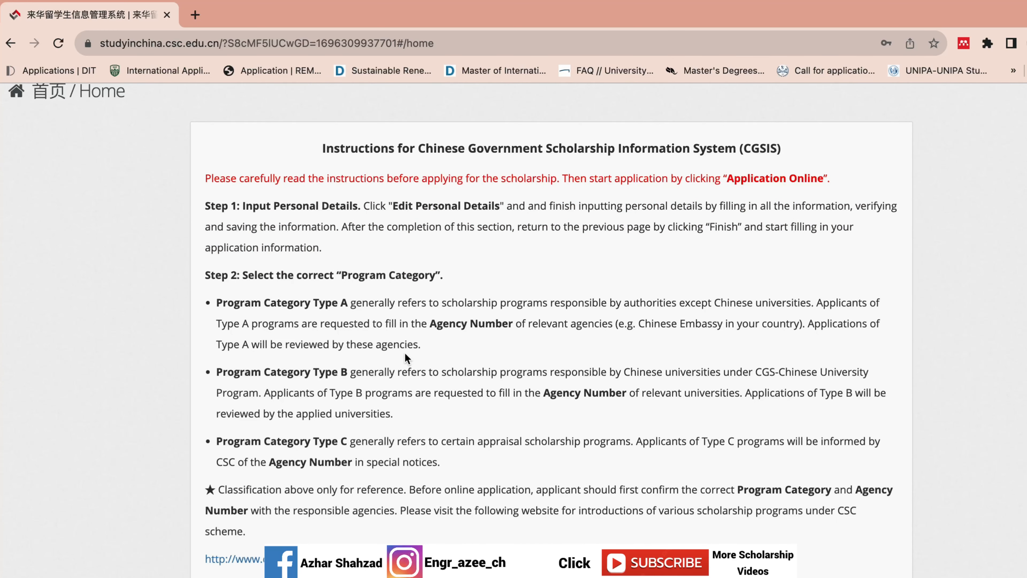
pyautogui.moveTo(418, 338); pyautogui.dragTo(253, 310)
pyautogui.moveTo(421, 344); pyautogui.dragTo(221, 304)
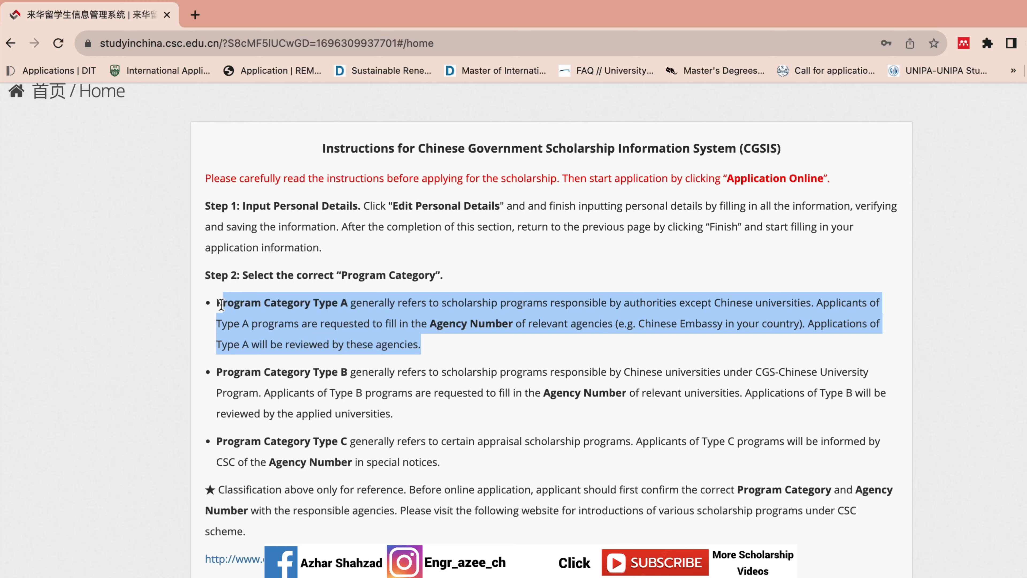
pyautogui.moveTo(401, 411); pyautogui.dragTo(215, 363)
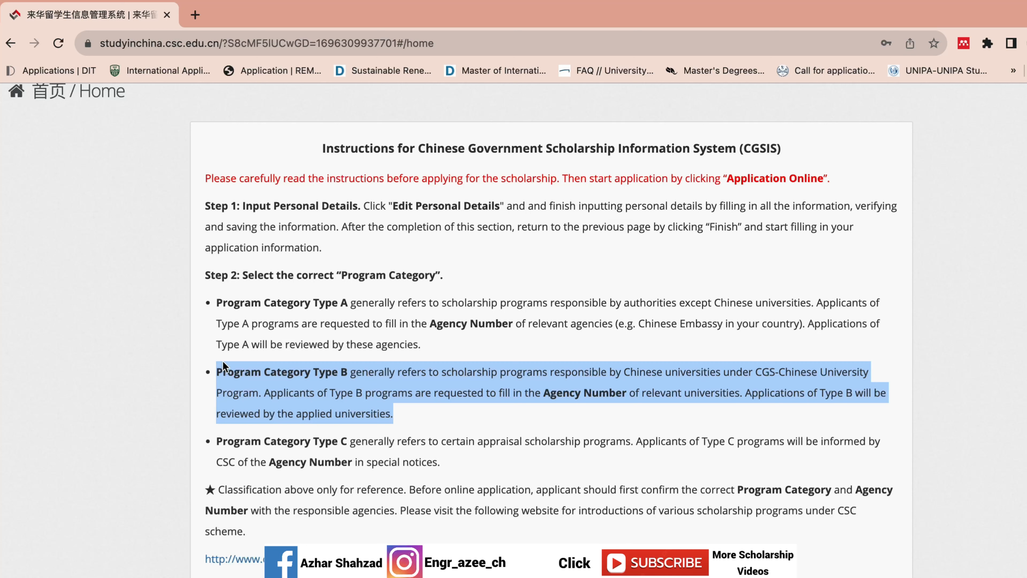
pyautogui.moveTo(441, 464); pyautogui.dragTo(213, 443)
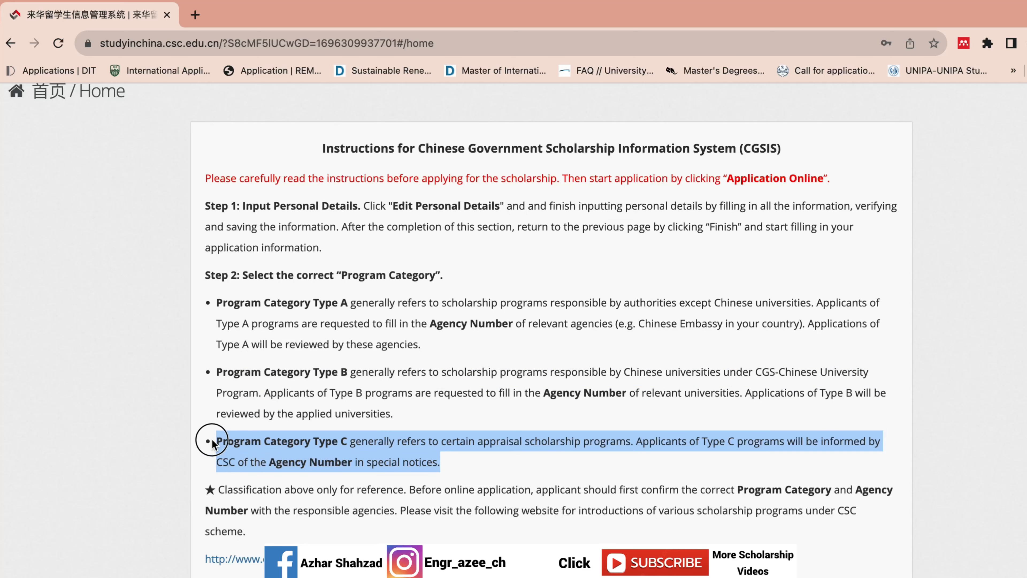
pyautogui.moveTo(417, 413); pyautogui.dragTo(215, 303)
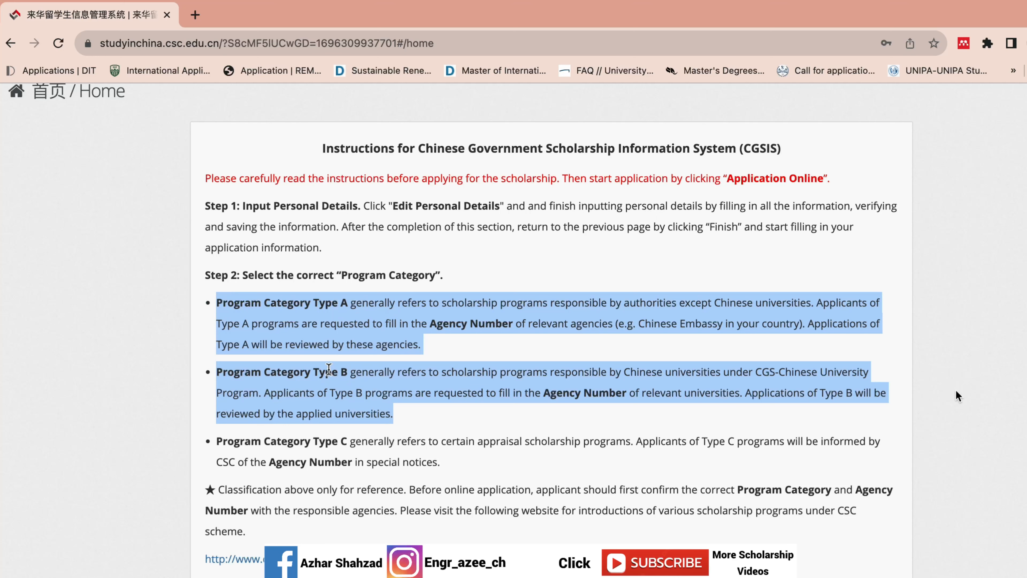
pyautogui.scroll(-10, 549, 330)
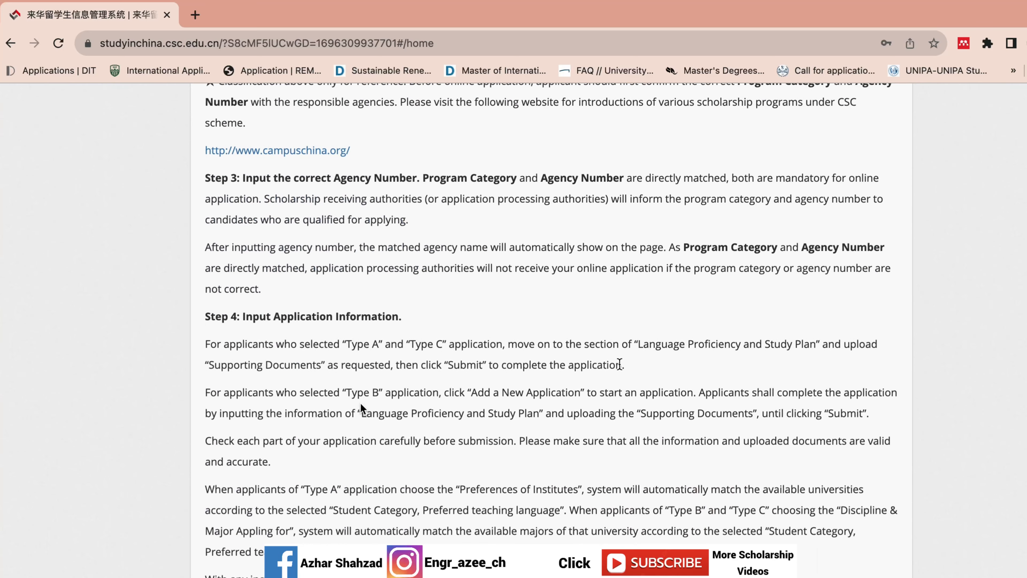
pyautogui.scroll(-1, 860, 457)
pyautogui.scroll(-9, 551, 330)
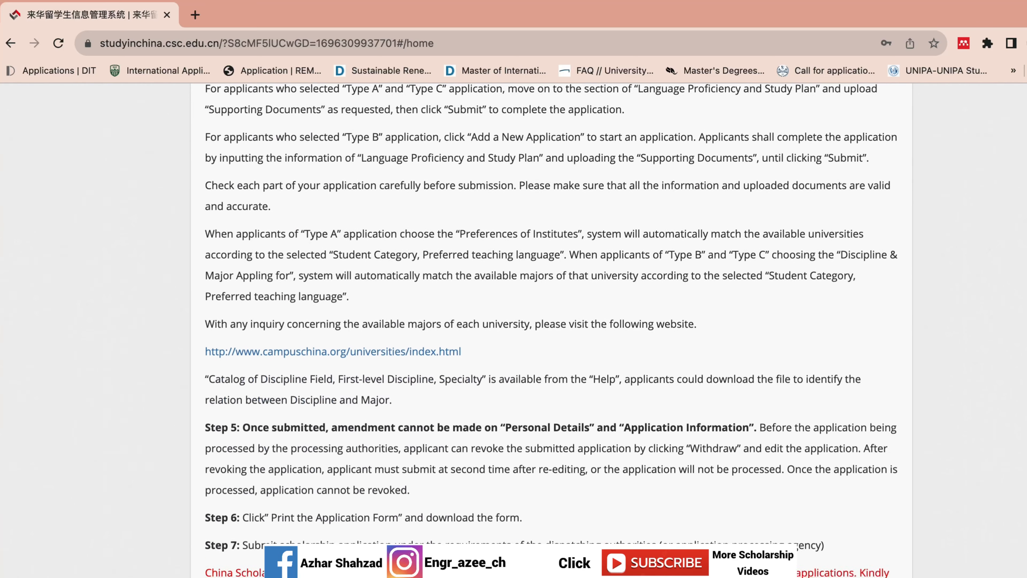
pyautogui.scroll(-3, 551, 330)
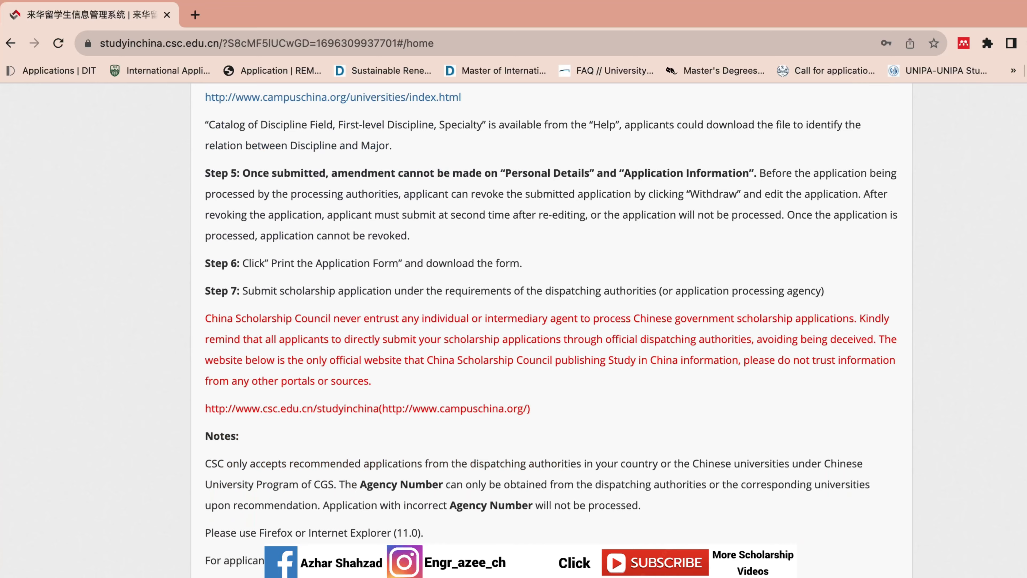
pyautogui.scroll(15, 551, 330)
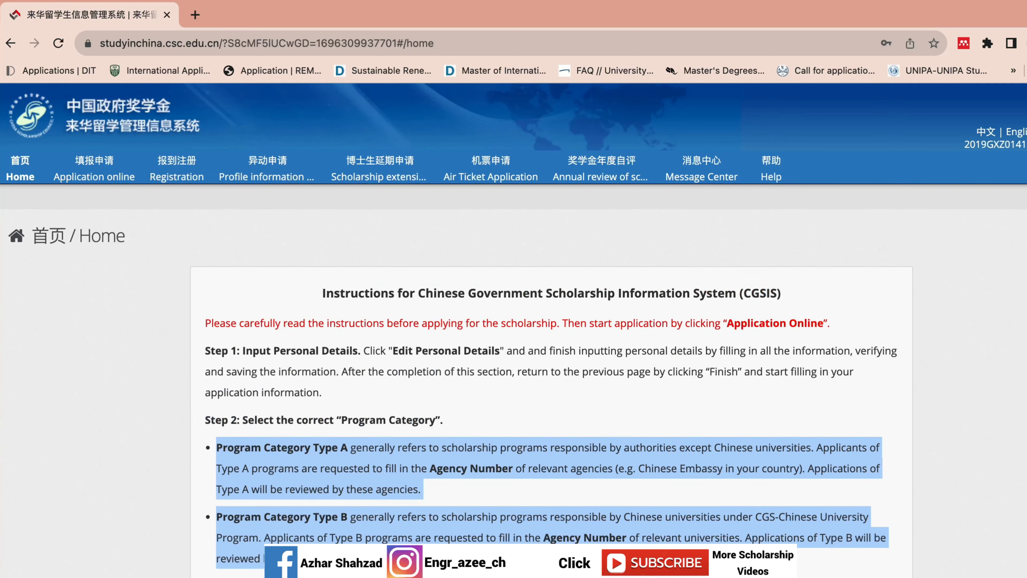
pyautogui.click(555, 268)
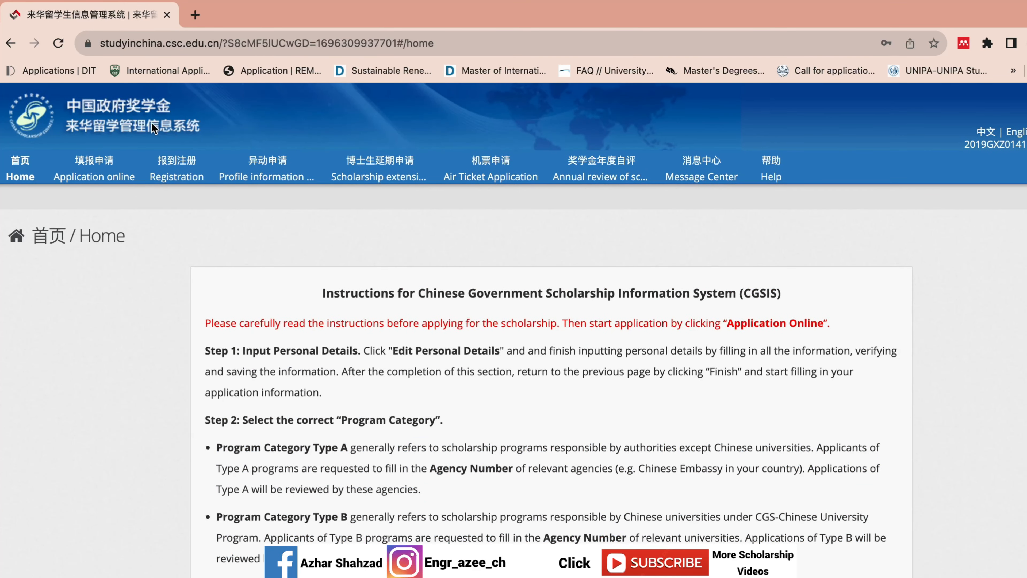
# - Open the online application page and start editing the personal details
pyautogui.click(121, 165)
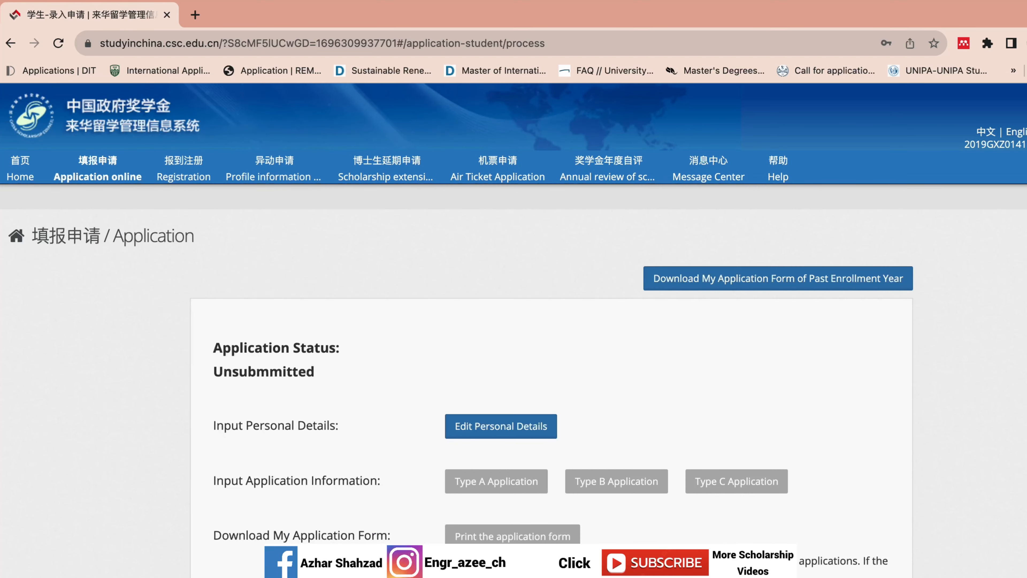
pyautogui.scroll(-1, 584, 413)
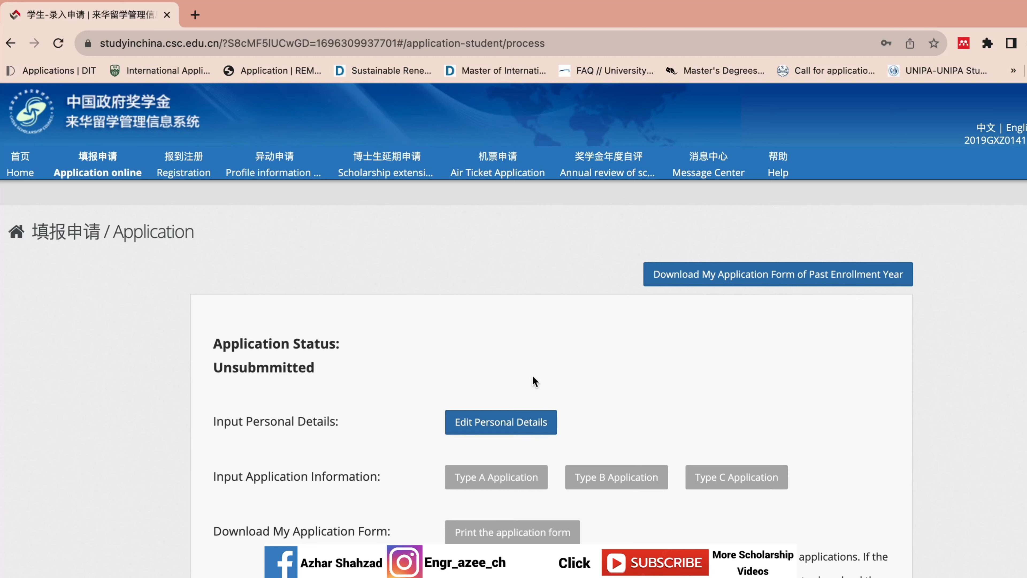
pyautogui.click(470, 416)
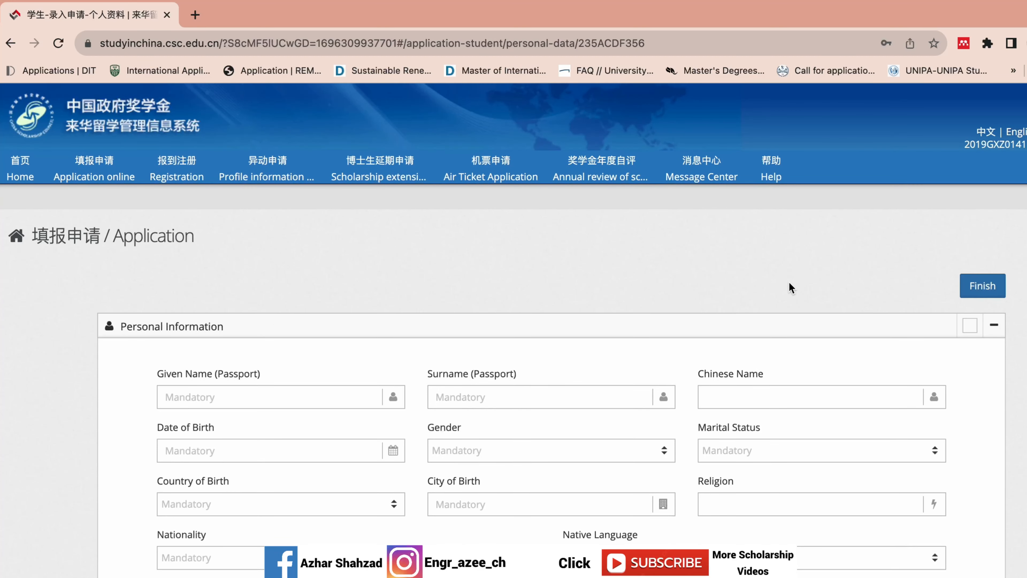
pyautogui.scroll(-15, 551, 331)
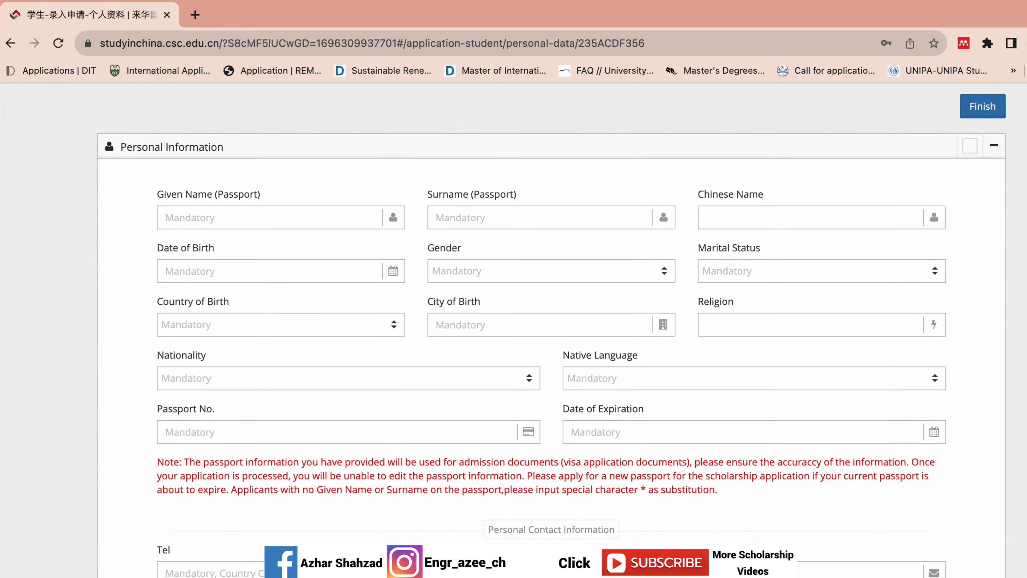
pyautogui.scroll(15, 329, 403)
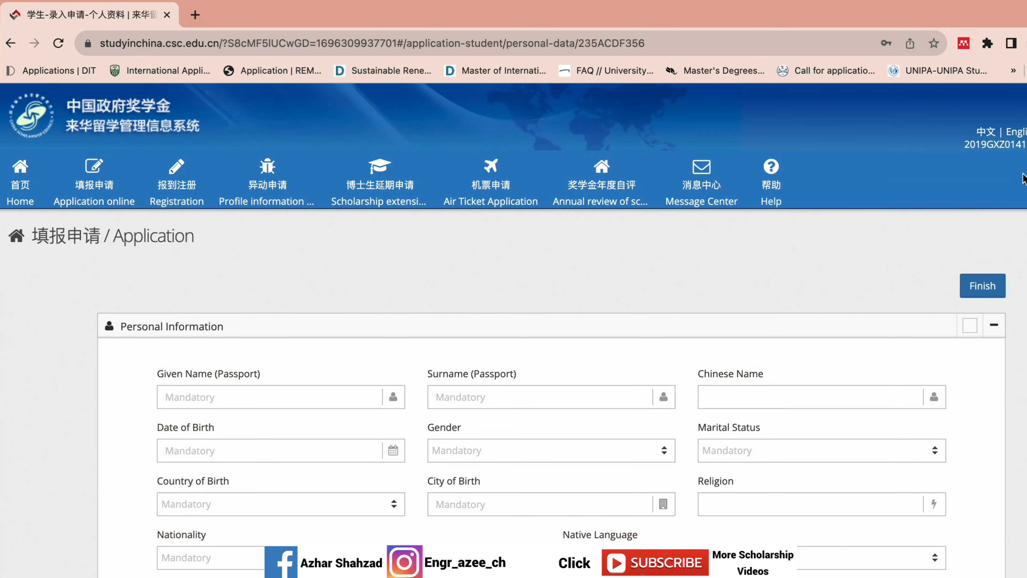
# - Enter the applicant's passport given name and surname, and a three-character Chinese name via Pinyin
pyautogui.click(330, 403)
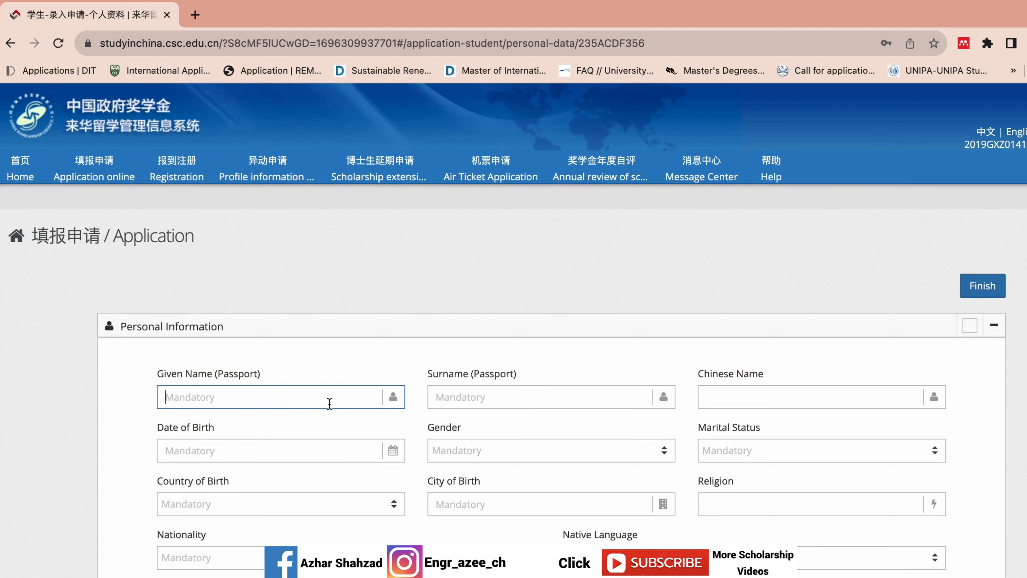
pyautogui.click(513, 393)
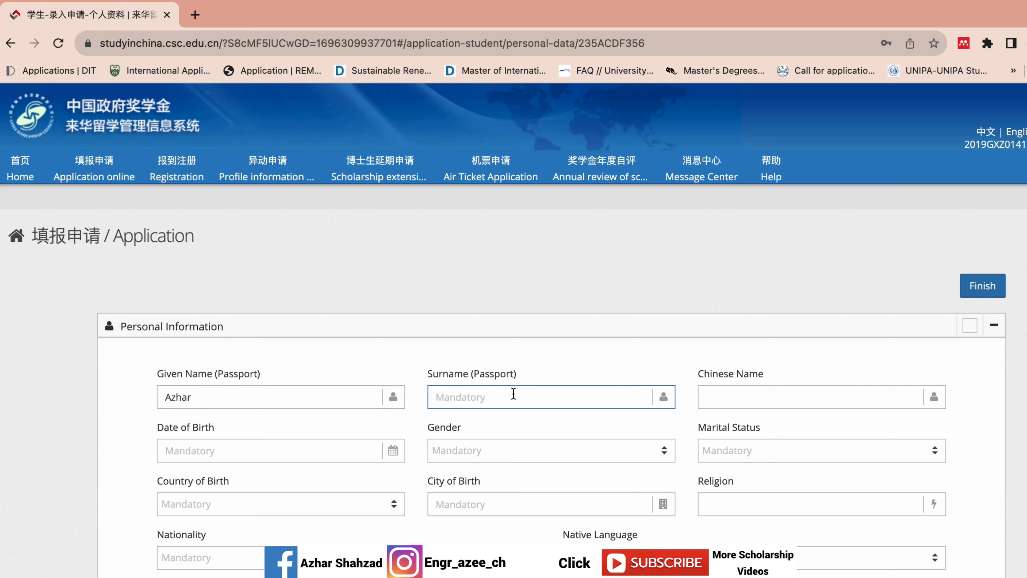
pyautogui.click(766, 395)
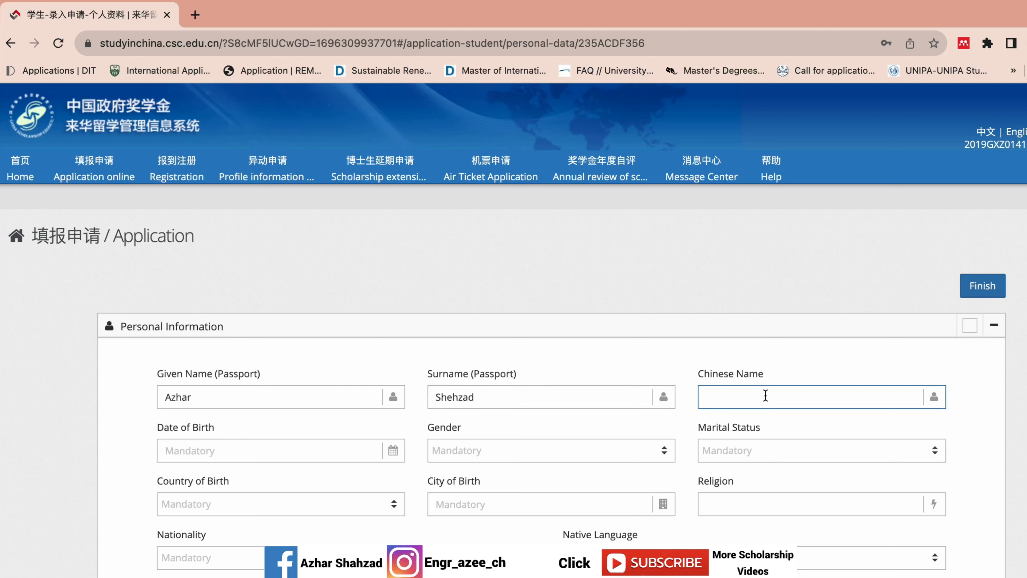
pyautogui.hotkey('ctrl', 'space')
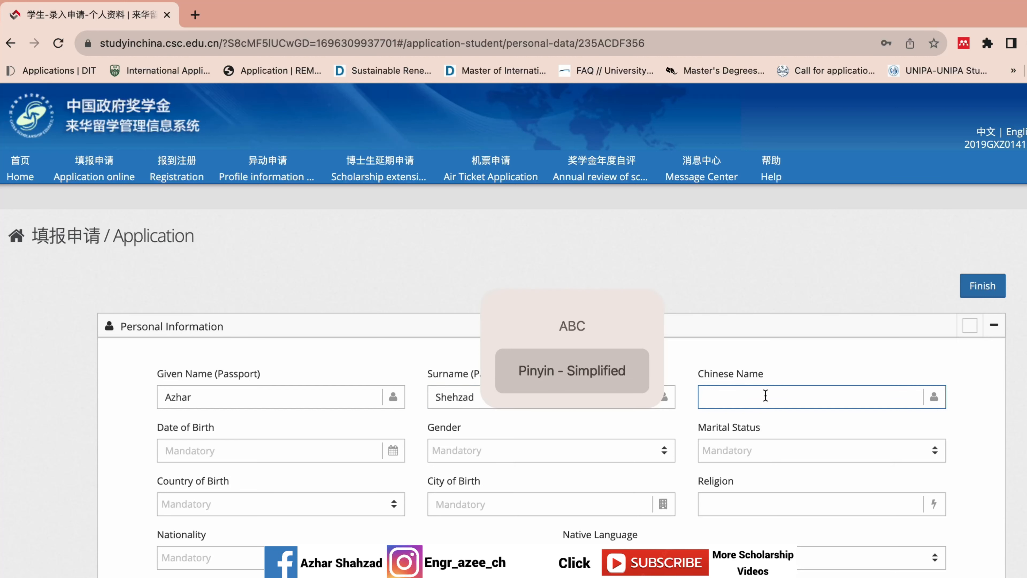
pyautogui.write('a')
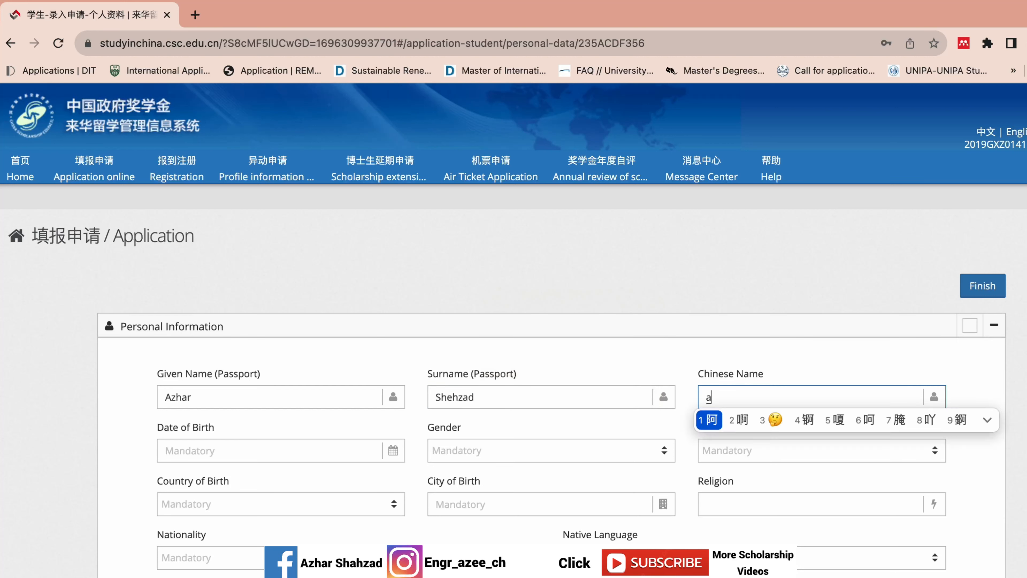
pyautogui.click(716, 418)
pyautogui.write('zi')
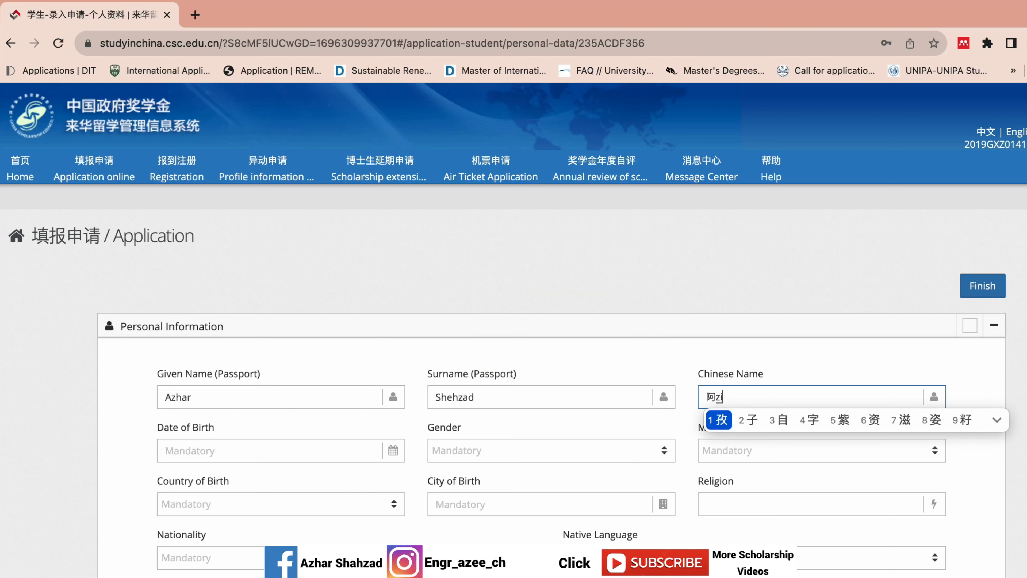
pyautogui.click(719, 423)
pyautogui.write('er')
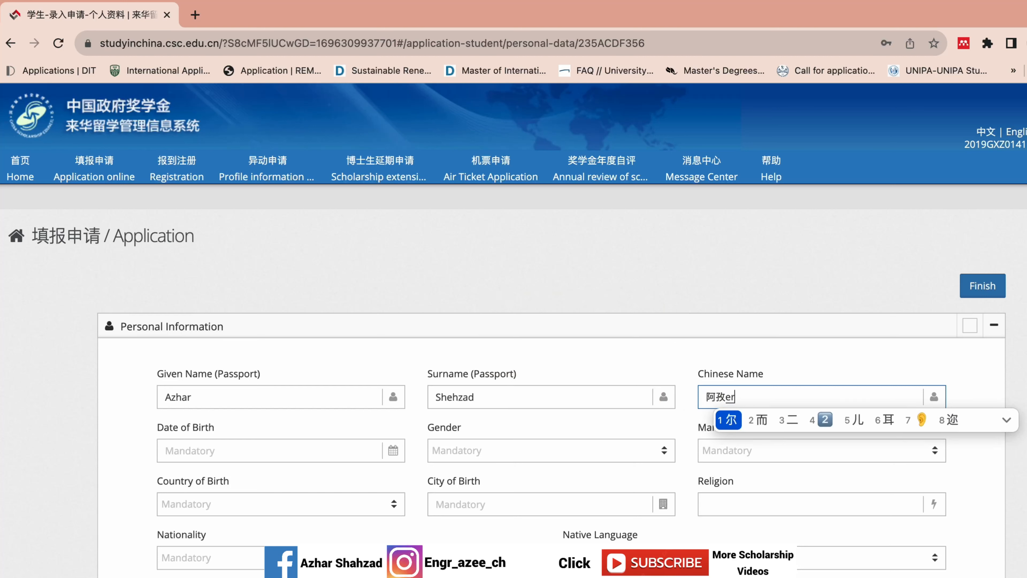
pyautogui.click(730, 426)
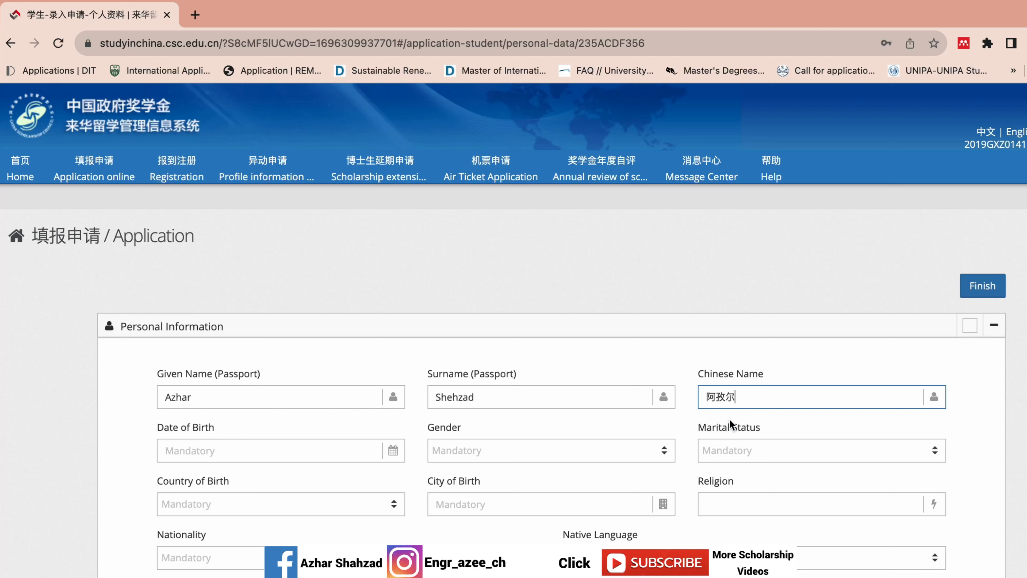
# - Set the date of birth to 1993-09-09
pyautogui.click(228, 448)
pyautogui.click(180, 478)
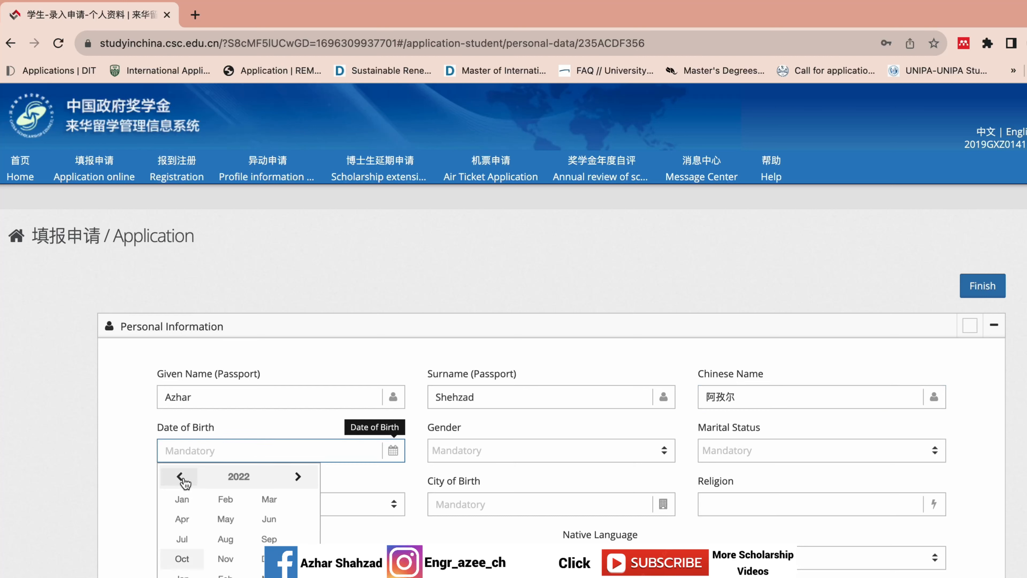
pyautogui.click(183, 480)
pyautogui.click(181, 477)
pyautogui.click(181, 477)
pyautogui.click(234, 477)
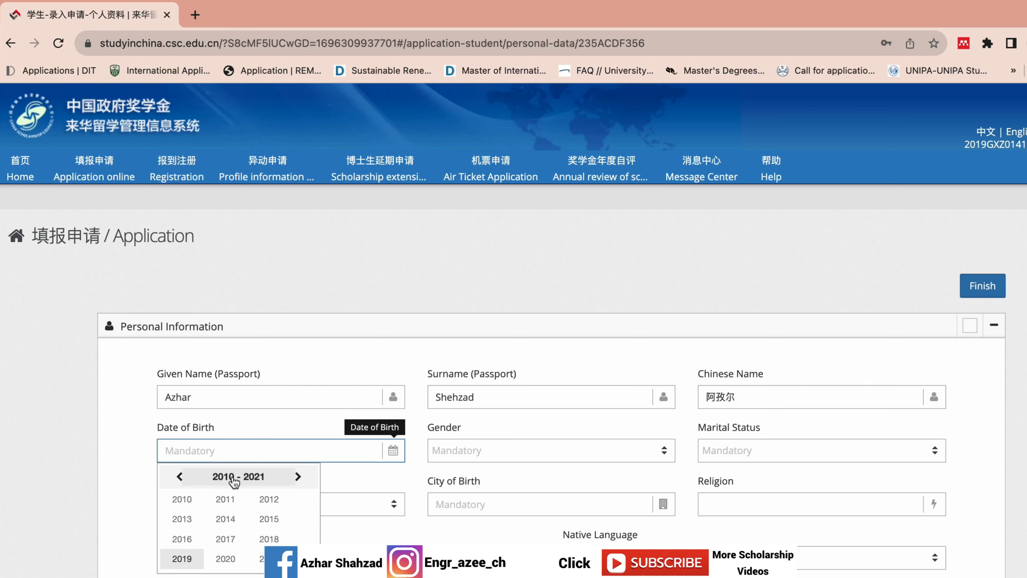
pyautogui.click(181, 478)
pyautogui.click(181, 478)
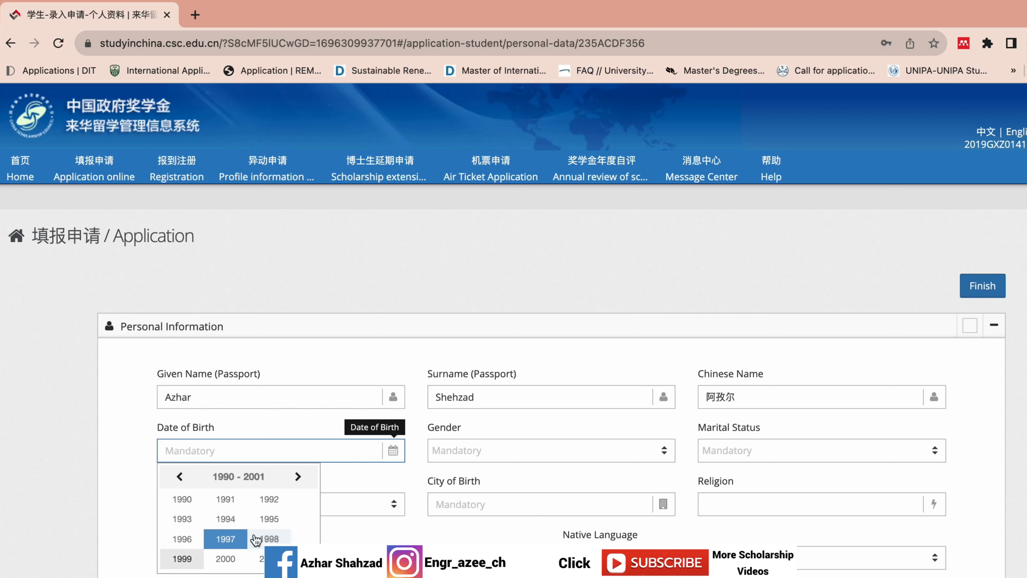
pyautogui.click(182, 518)
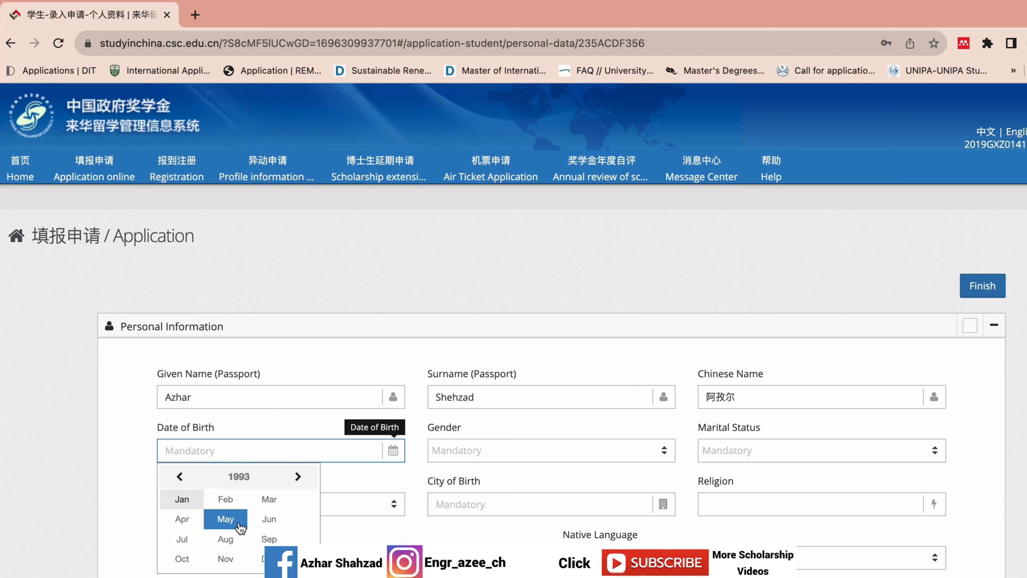
pyautogui.click(266, 539)
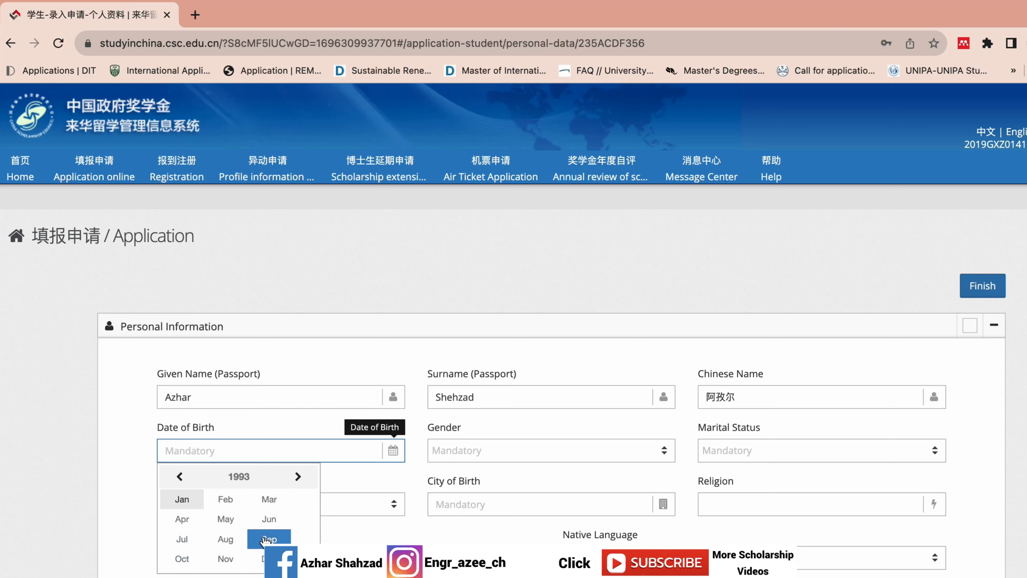
pyautogui.click(263, 544)
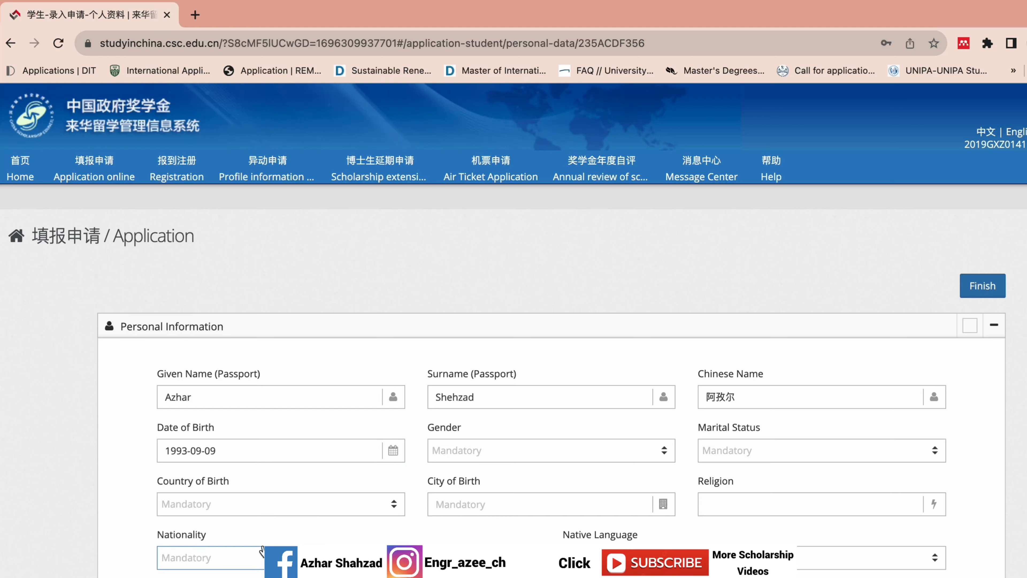
# - Set gender to Male and marital status to Single
pyautogui.click(498, 455)
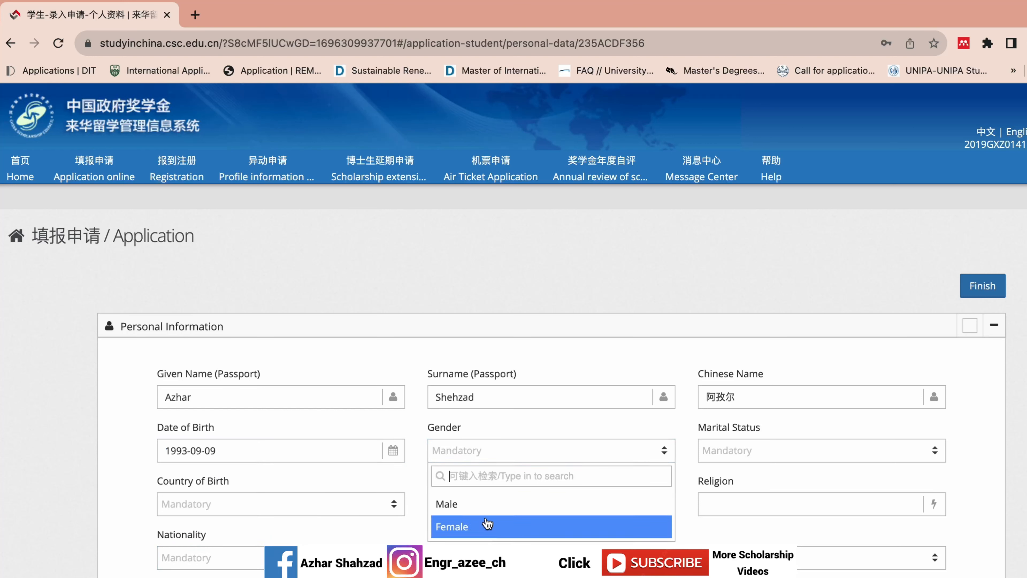
pyautogui.click(490, 510)
pyautogui.scroll(-4, 748, 323)
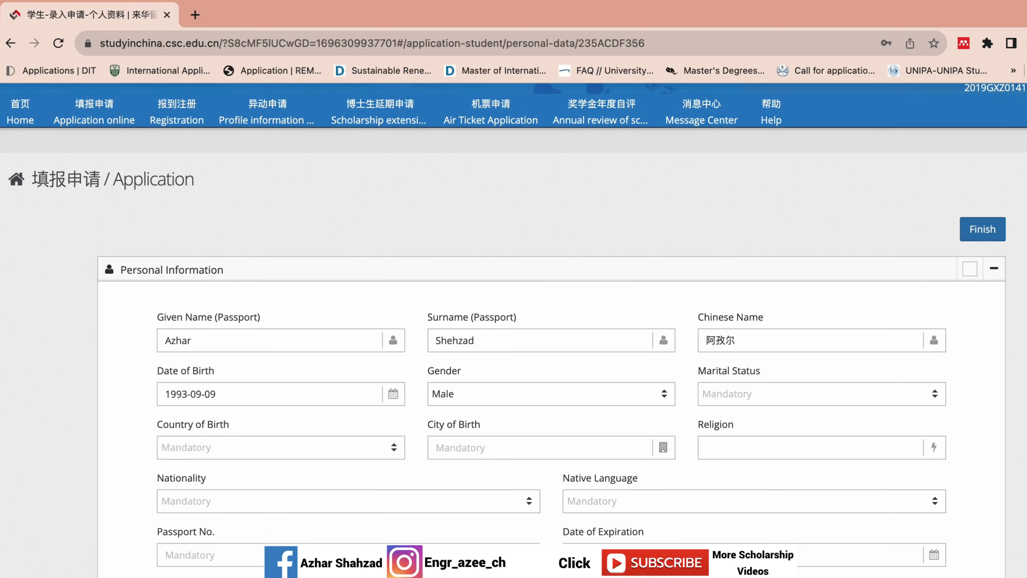
pyautogui.click(816, 312)
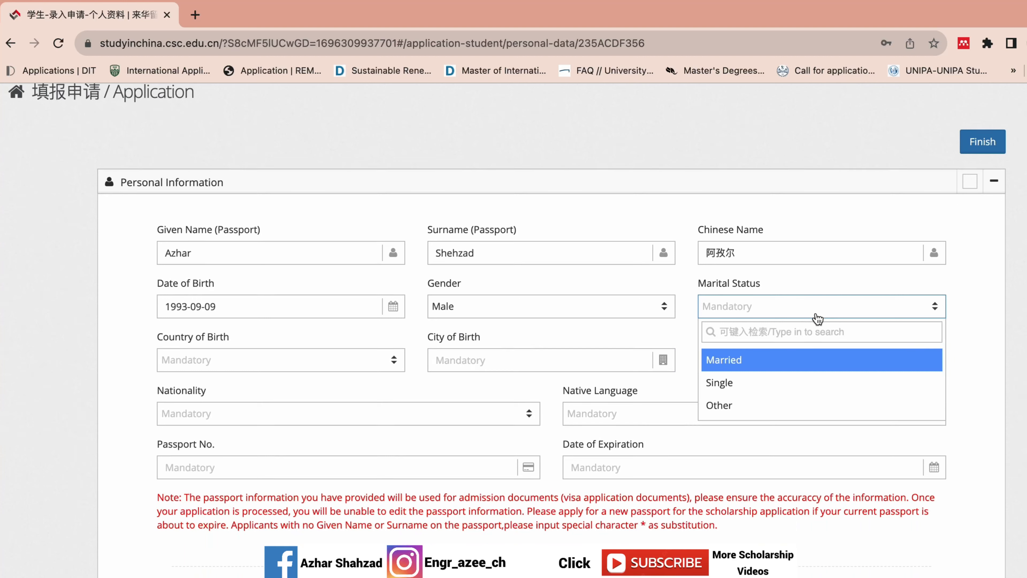
pyautogui.click(774, 384)
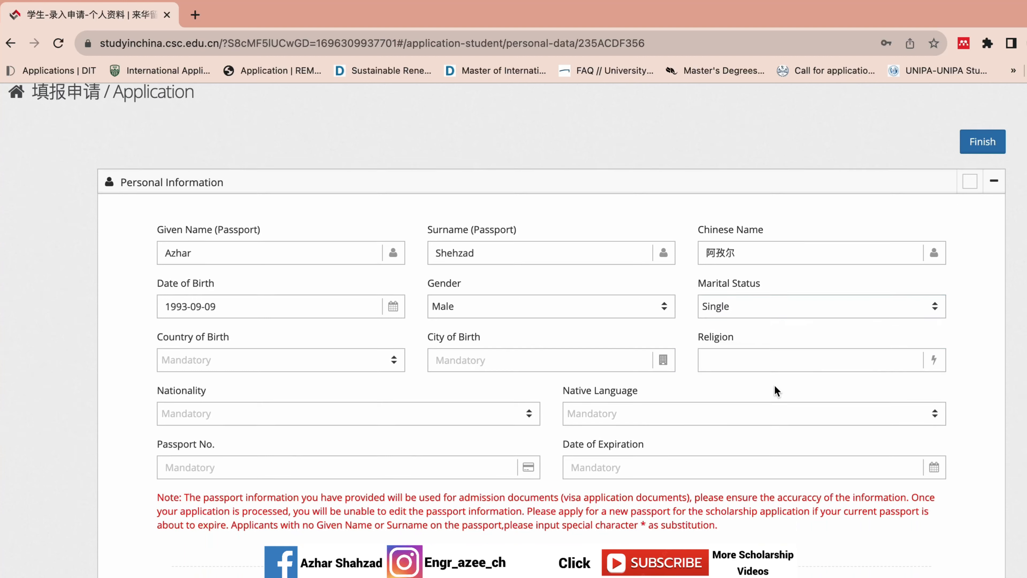
# - Set country of birth to Pakistan, city of birth to Gujrat and religion to Islam
pyautogui.click(264, 367)
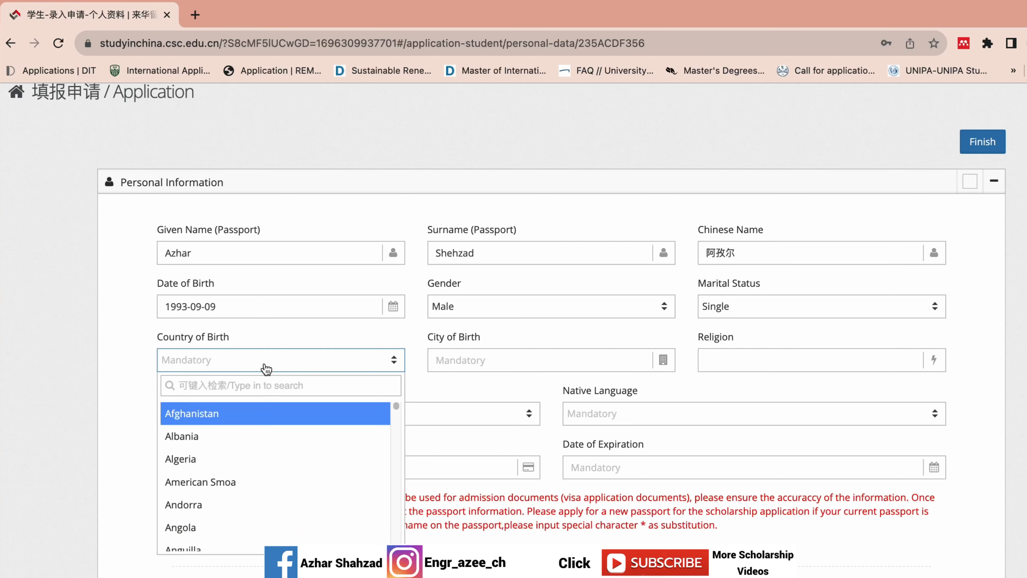
pyautogui.write('pak')
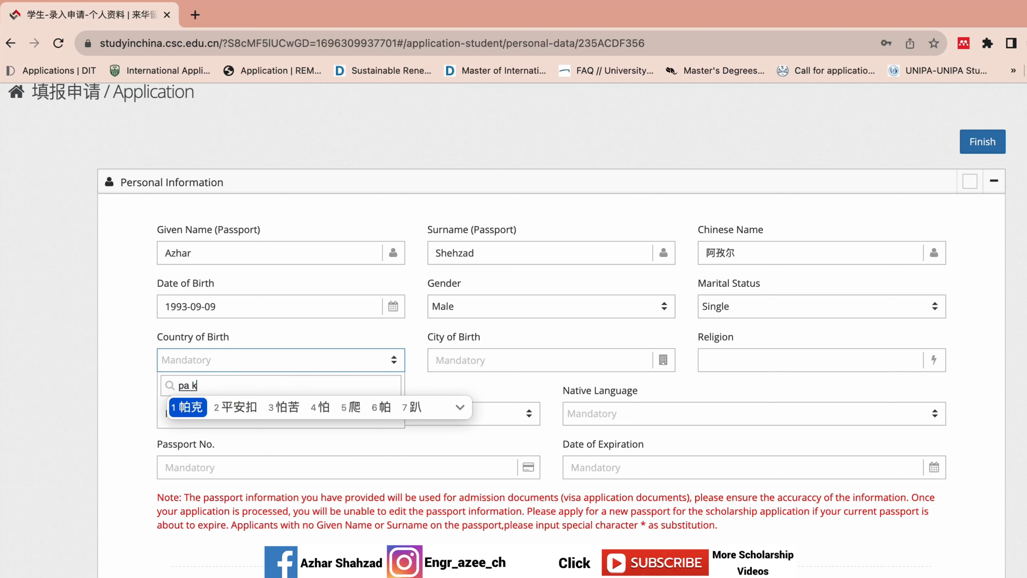
pyautogui.hotkey('ctrl', 'space')
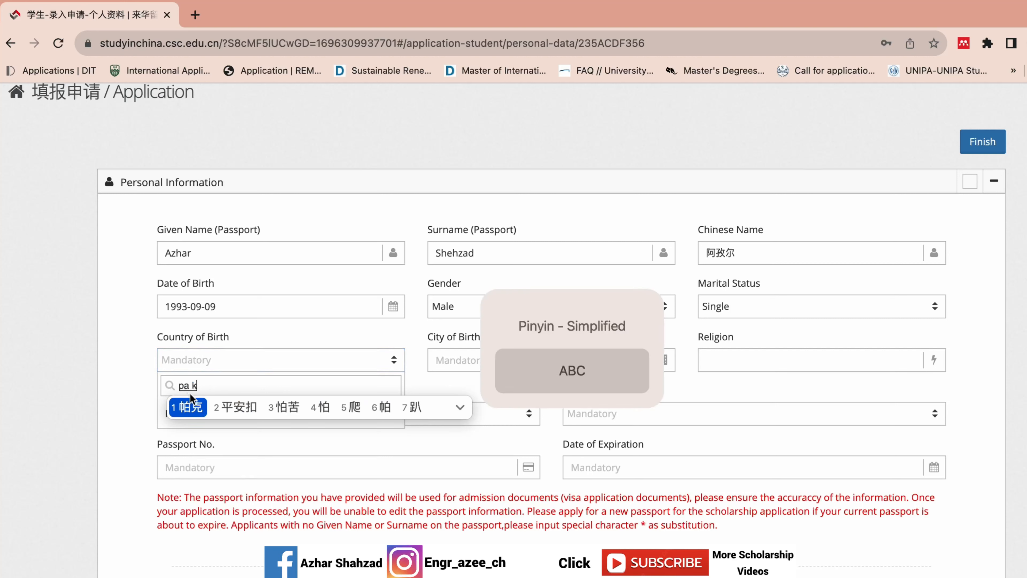
pyautogui.click(206, 411)
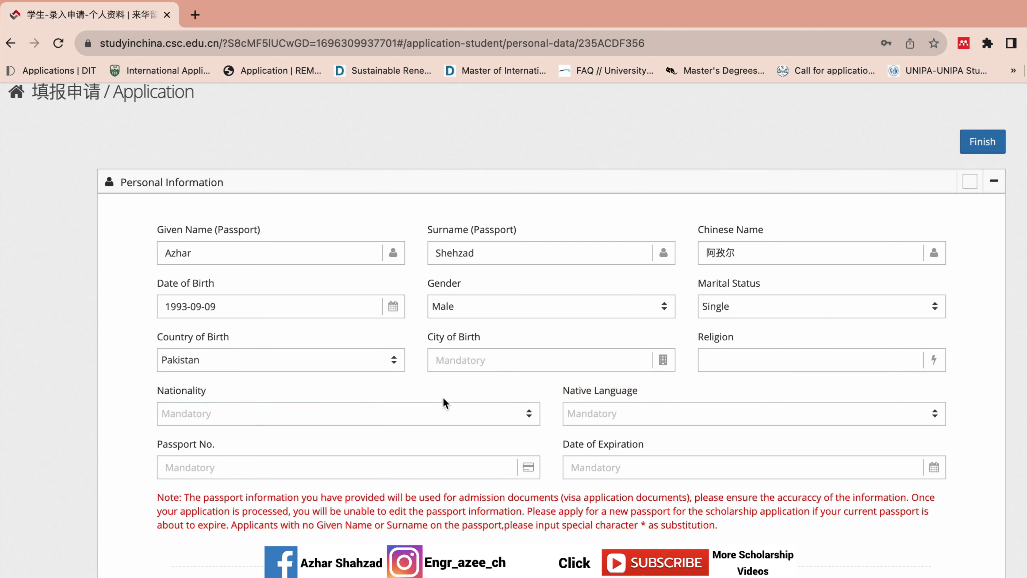
pyautogui.click(516, 354)
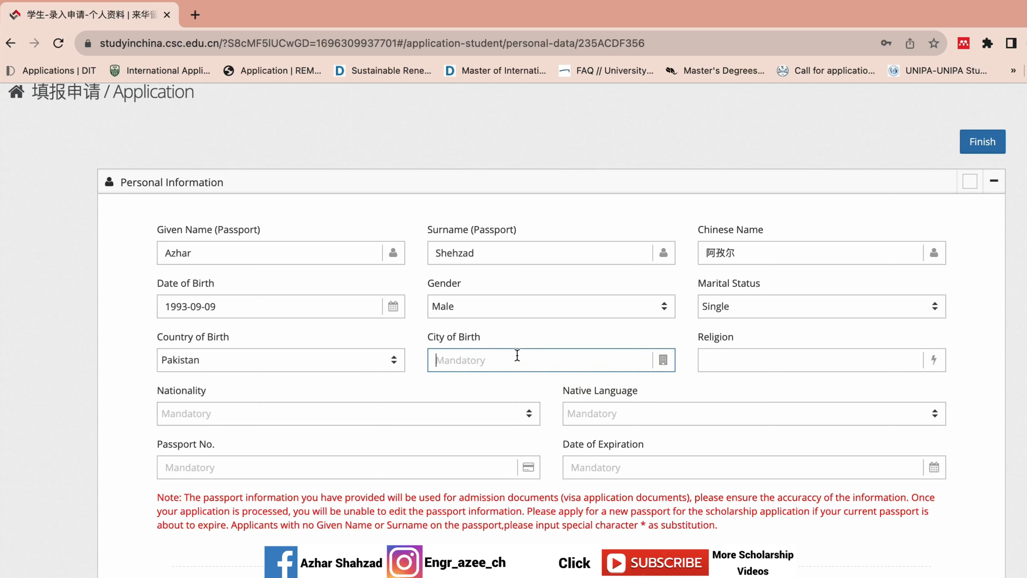
pyautogui.write('Gujrat')
pyautogui.click(783, 358)
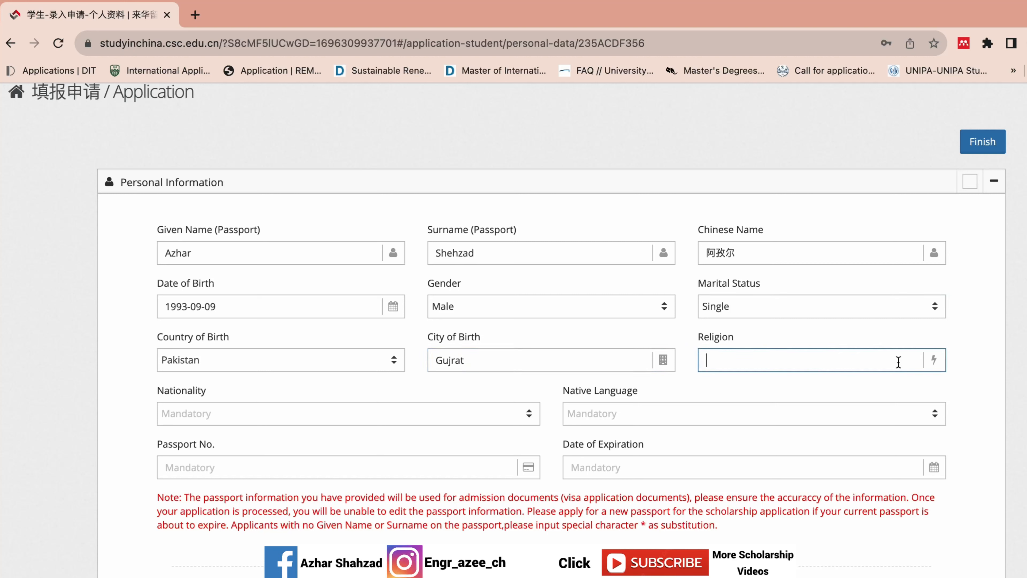
pyautogui.write('Islam')
# - Choose Pakistan as nationality and Urdu as native language
pyautogui.scroll(-4, 767, 234)
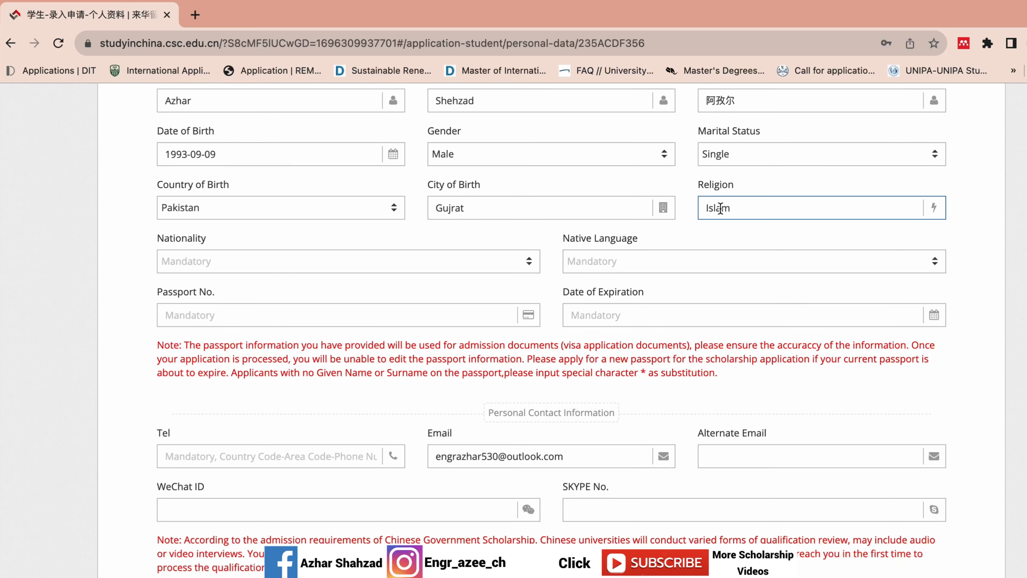
pyautogui.click(370, 263)
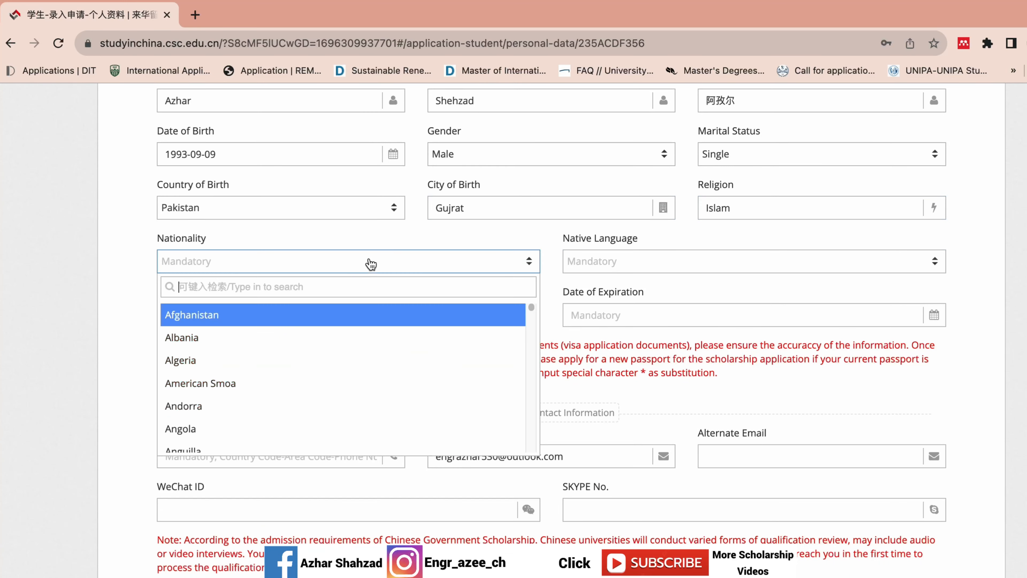
pyautogui.write('pak')
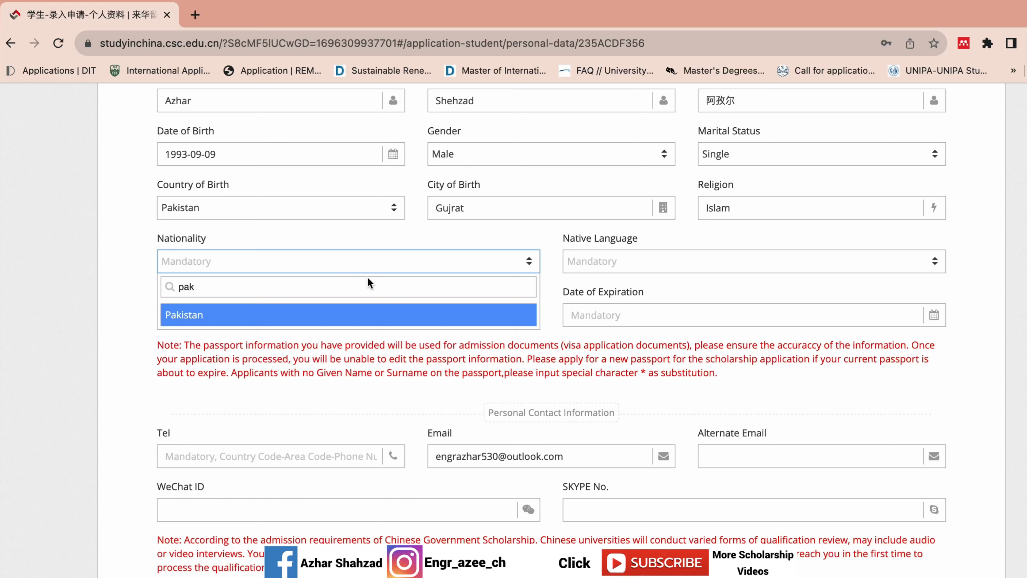
pyautogui.click(361, 316)
pyautogui.click(687, 263)
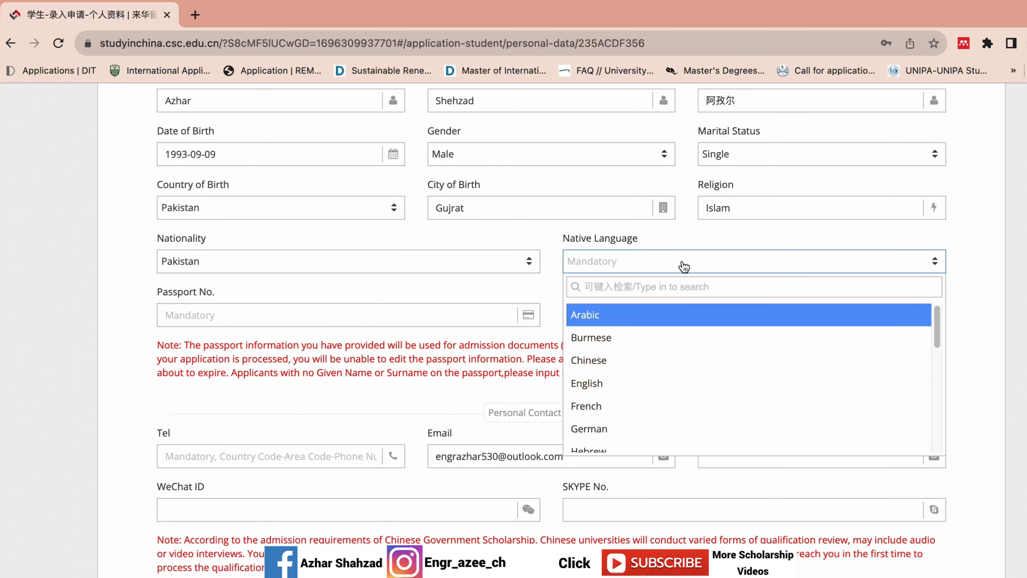
pyautogui.write('urdu')
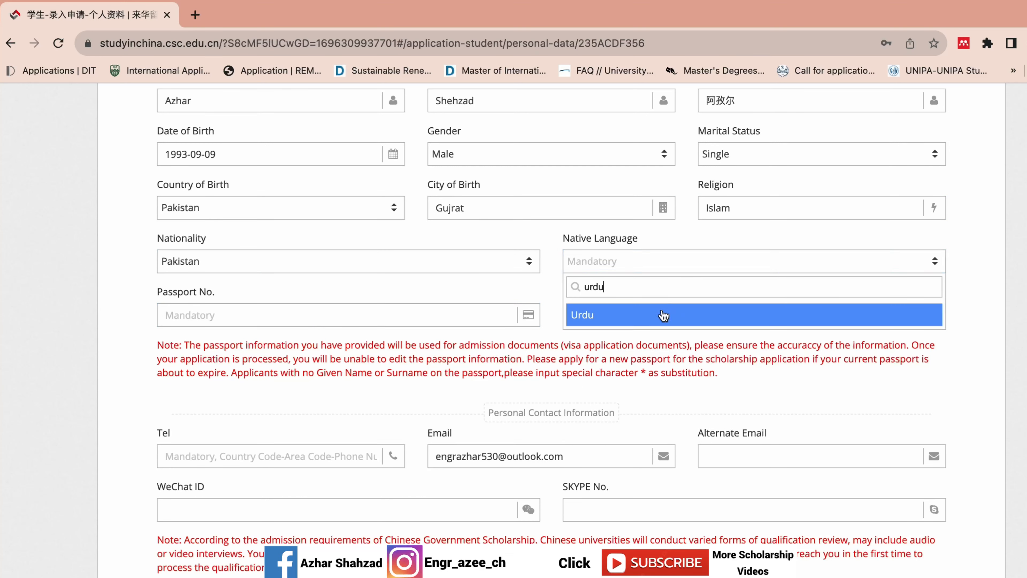
pyautogui.click(664, 314)
pyautogui.click(344, 322)
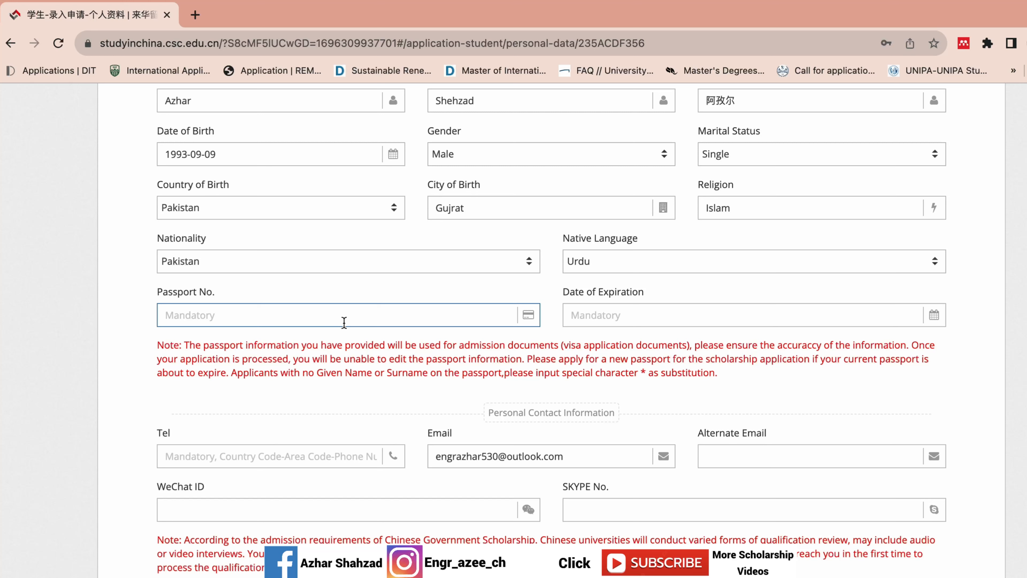
# - Enter the passport number, correcting its second letter to a capital E
pyautogui.click(173, 315)
pyautogui.press('Delete')
pyautogui.write('E')
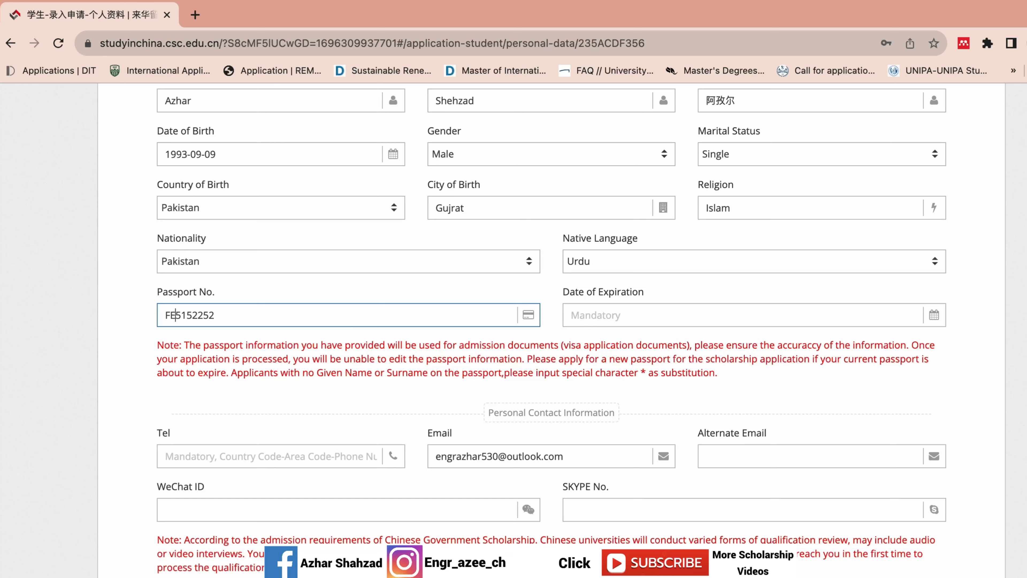
# - Set the passport expiration date to 2030-07-07
pyautogui.click(605, 315)
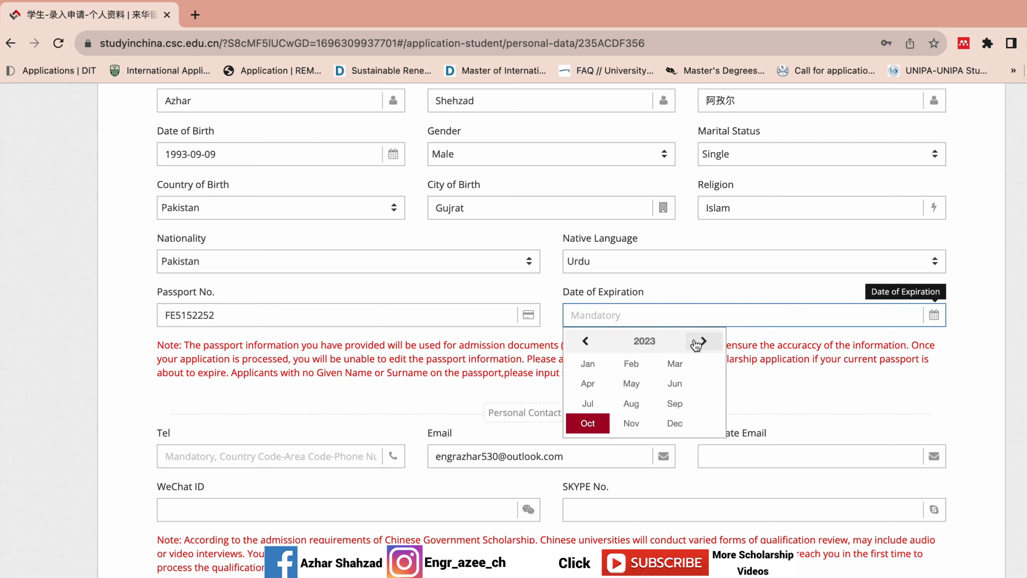
pyautogui.click(702, 341)
pyautogui.click(644, 341)
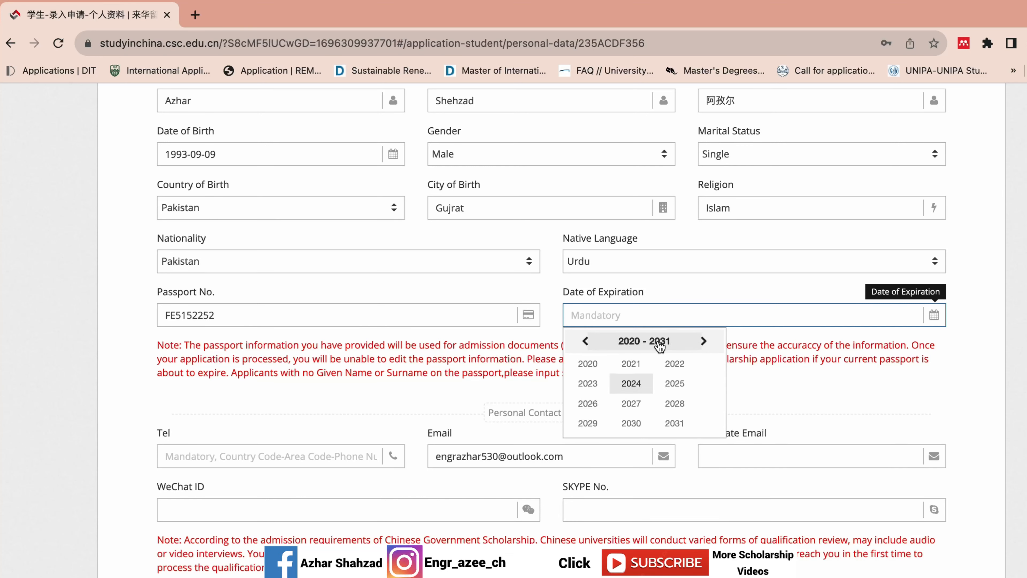
pyautogui.click(631, 423)
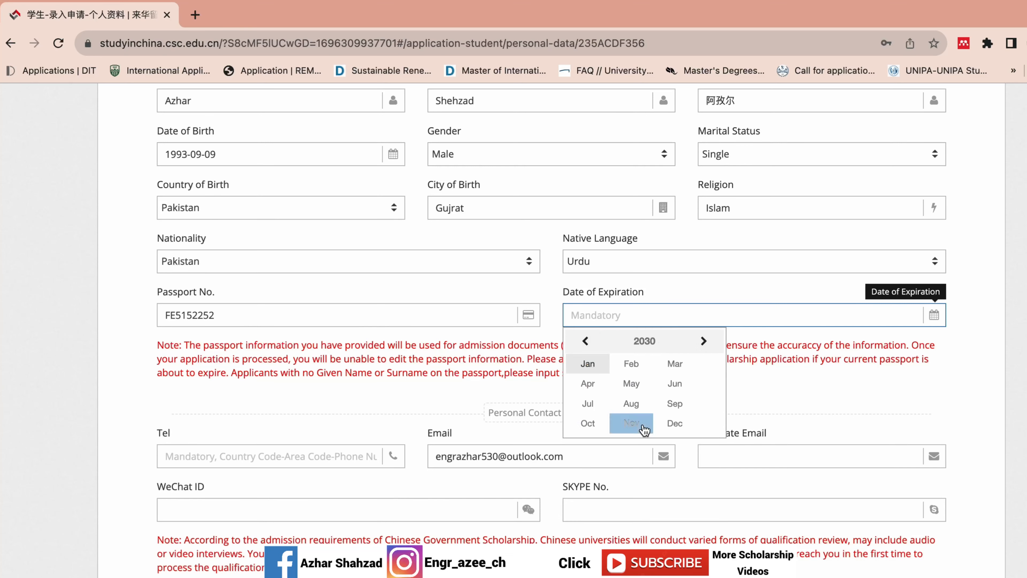
pyautogui.click(589, 403)
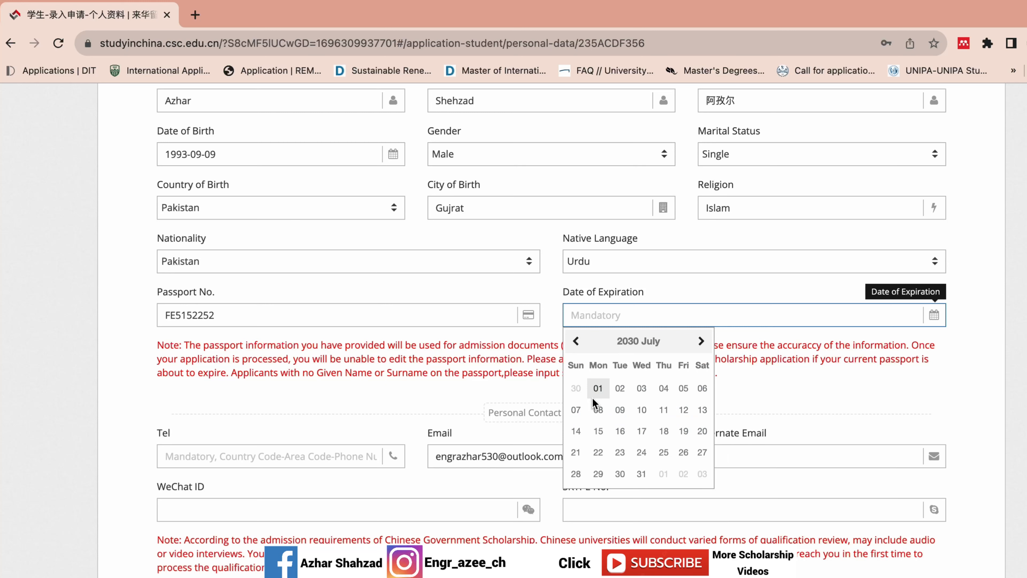
pyautogui.click(576, 409)
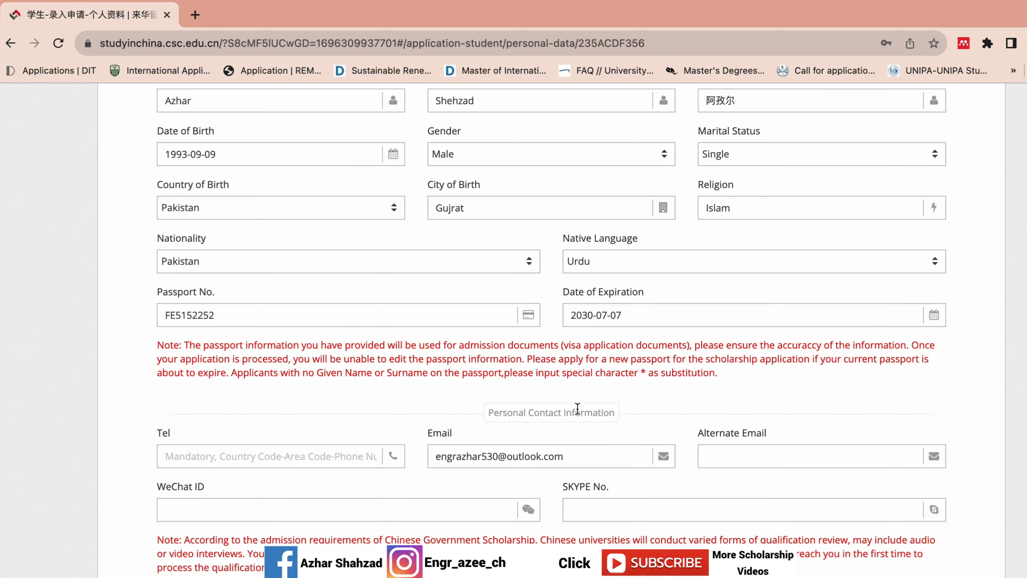
pyautogui.scroll(-6, 1023, 355)
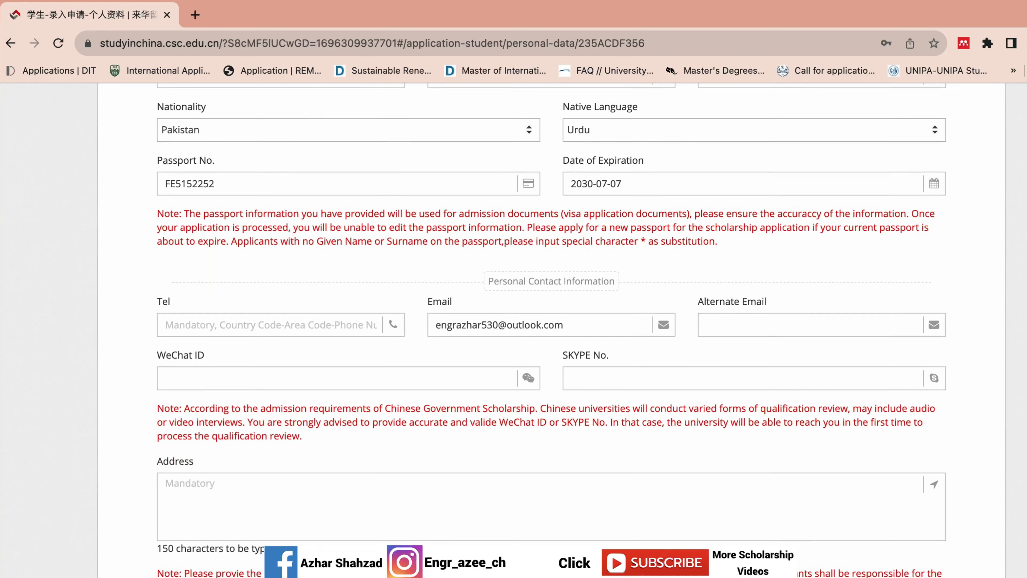
# - Enter the applicant's phone number in the Tel field
pyautogui.click(246, 197)
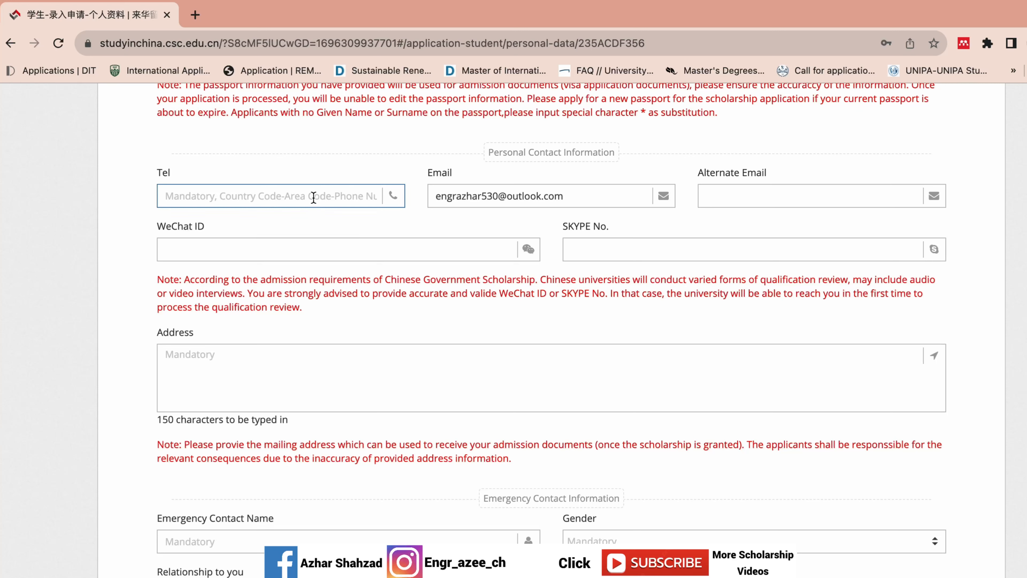
pyautogui.write('+9')
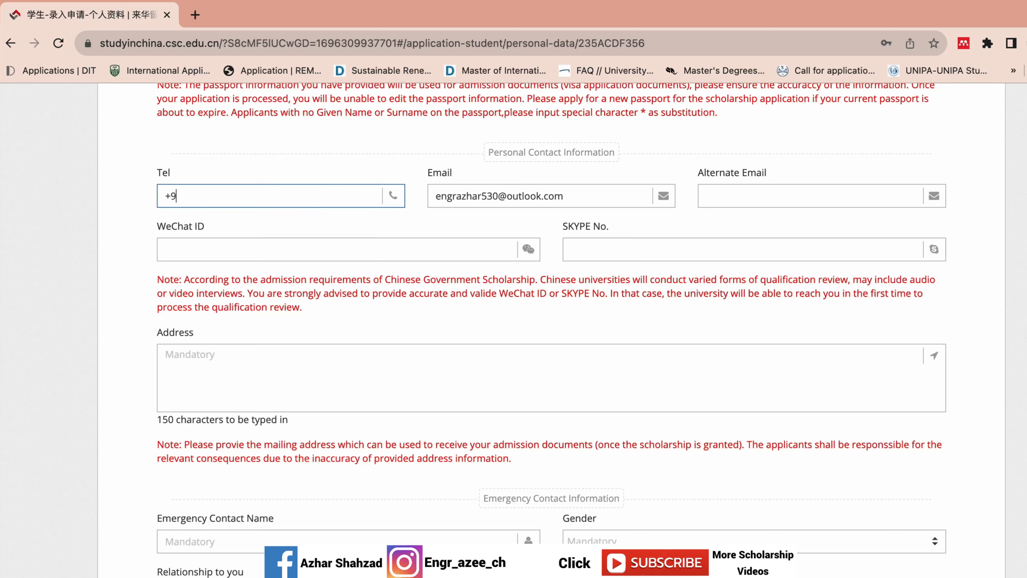
pyautogui.write('2')
pyautogui.press('BackSpace')
pyautogui.press('BackSpace')
pyautogui.write('8618')
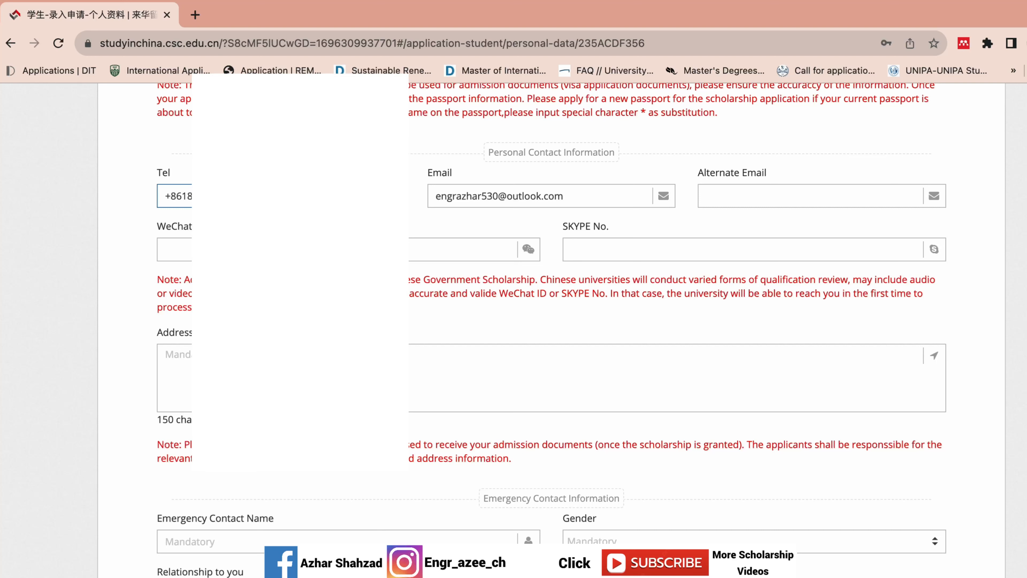
pyautogui.click(623, 194)
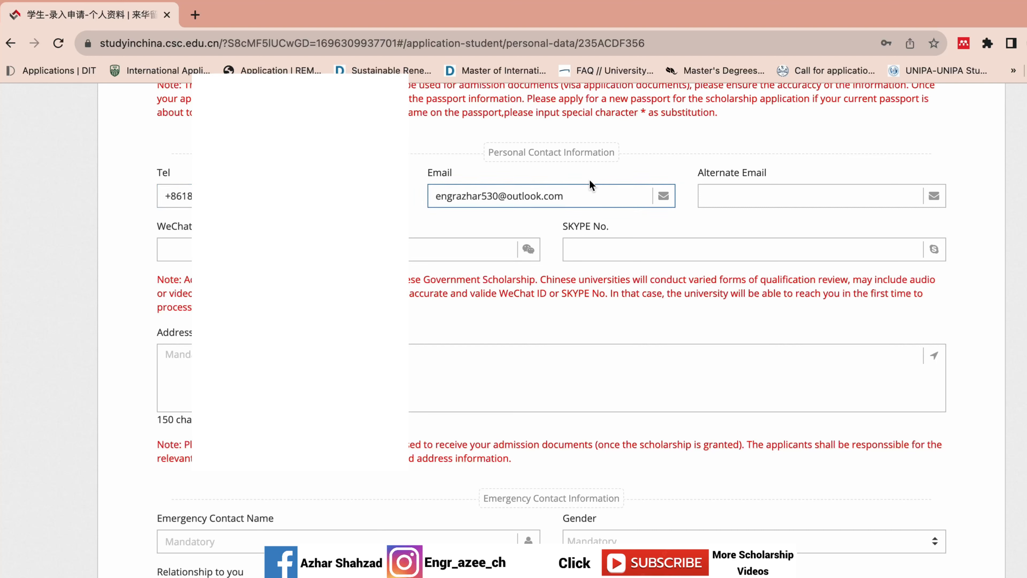
pyautogui.click(715, 199)
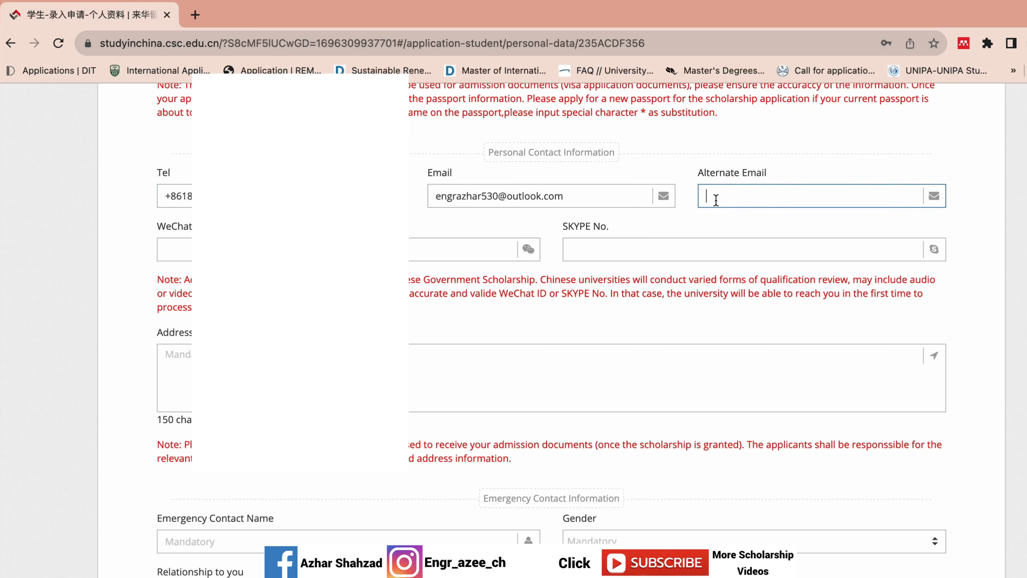
pyautogui.click(532, 196)
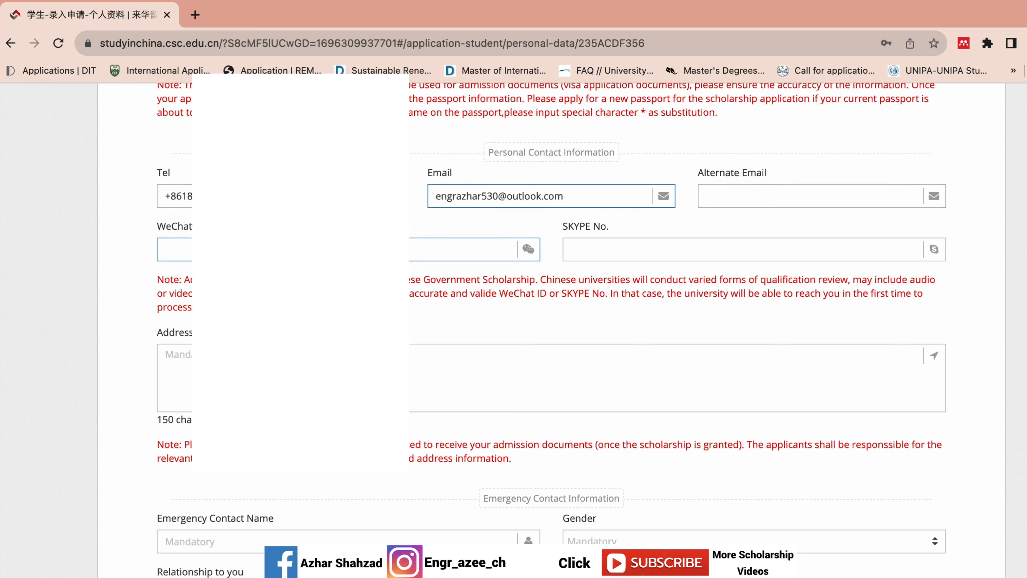
# - Enter the applicant's WeChat ID, correcting mistyped digits
pyautogui.click(348, 249)
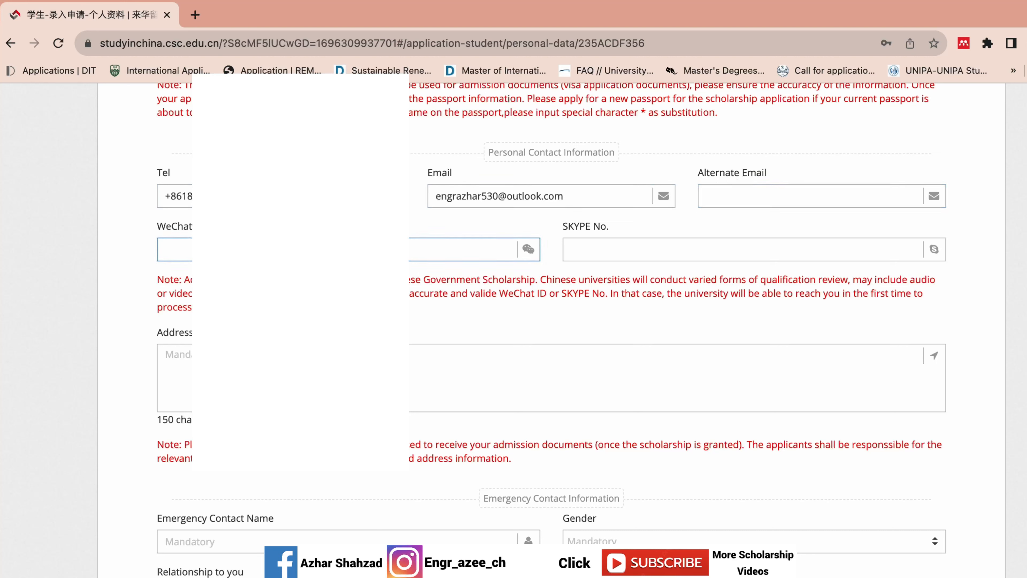
pyautogui.write('18111')
pyautogui.press('BackSpace')
pyautogui.press('BackSpace')
pyautogui.press('BackSpace')
pyautogui.write('81')
pyautogui.click(735, 252)
# - Type the applicant's home mailing address in Pakistan into the Address box
pyautogui.scroll(-3, 439, 284)
pyautogui.click(440, 263)
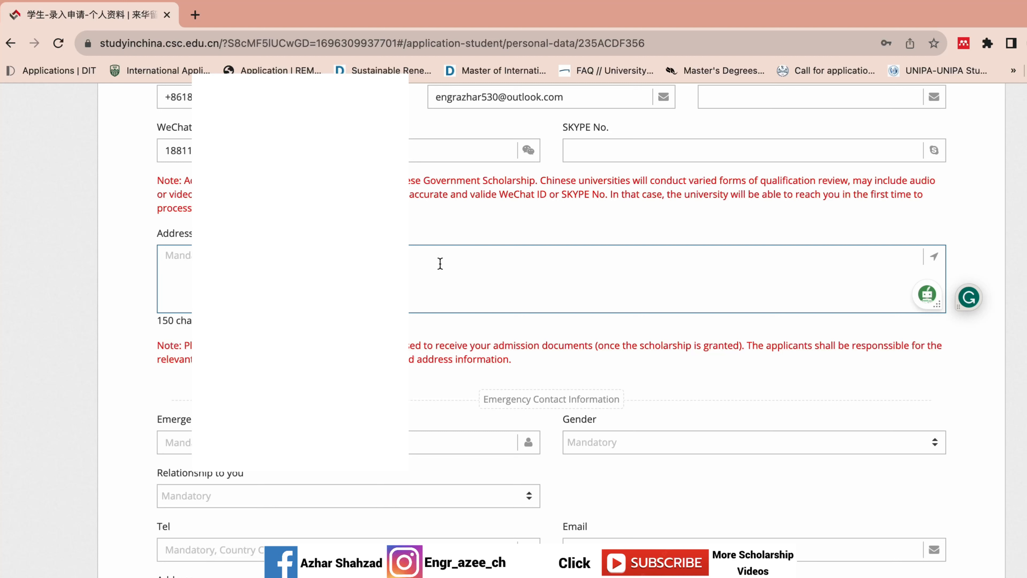
pyautogui.write('Villaged')
pyautogui.write('aldistPunja')
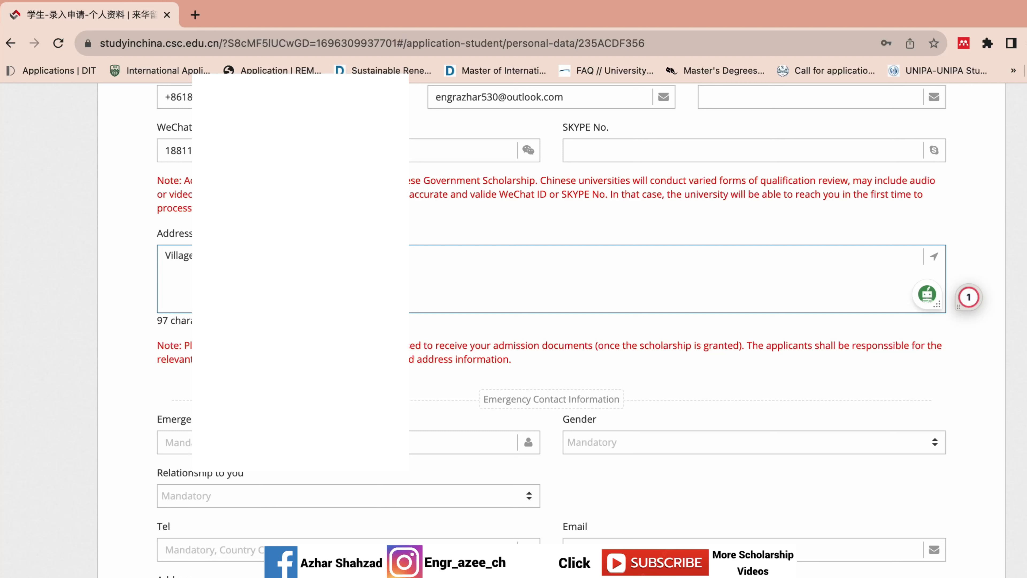
pyautogui.click(435, 251)
pyautogui.write('Paki')
pyautogui.write('stan')
pyautogui.click(452, 224)
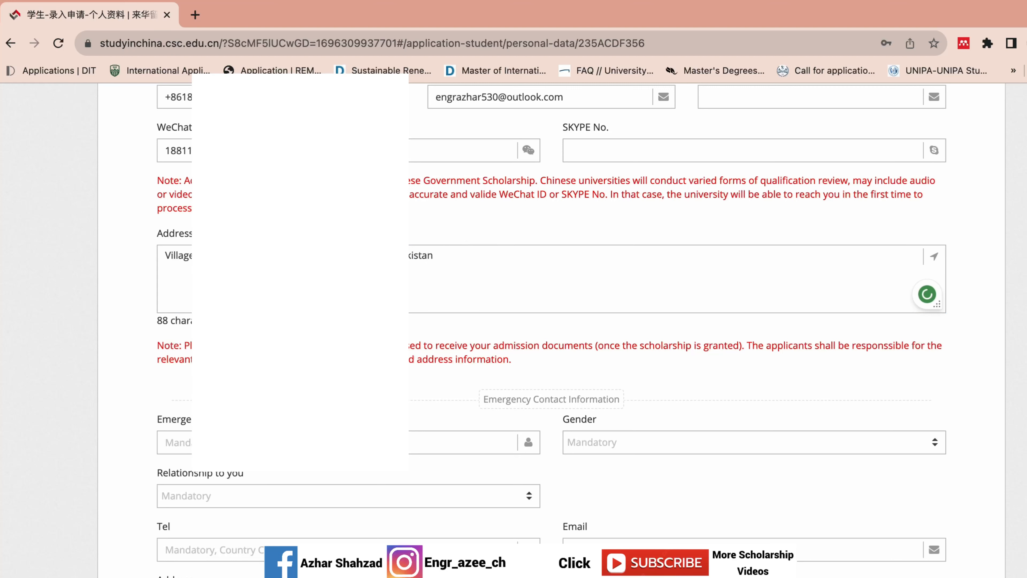
pyautogui.scroll(-5, 552, 330)
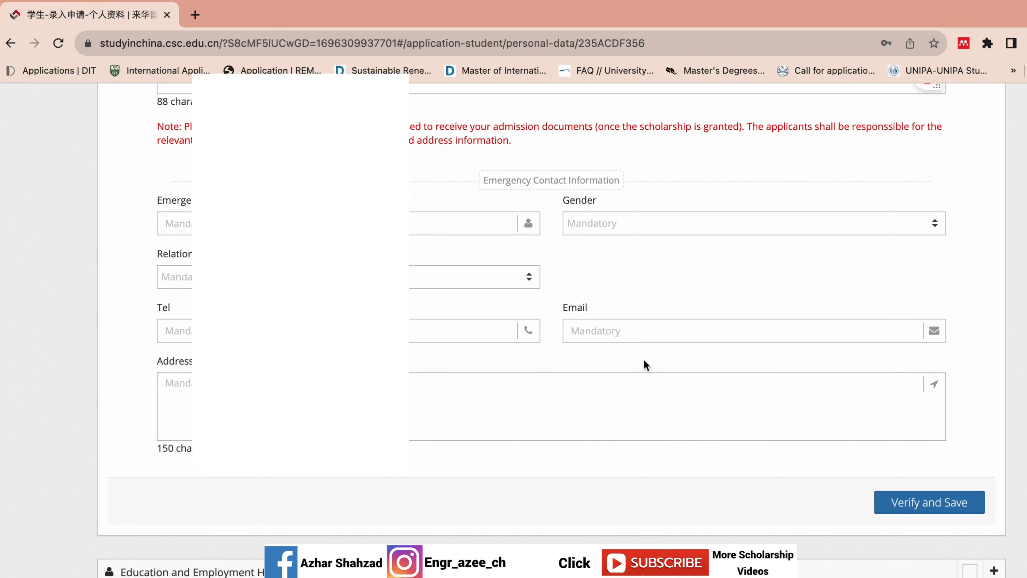
# - Enter the emergency contact's name, gender Male, relationship Parent, phone number and e-mail
pyautogui.click(348, 223)
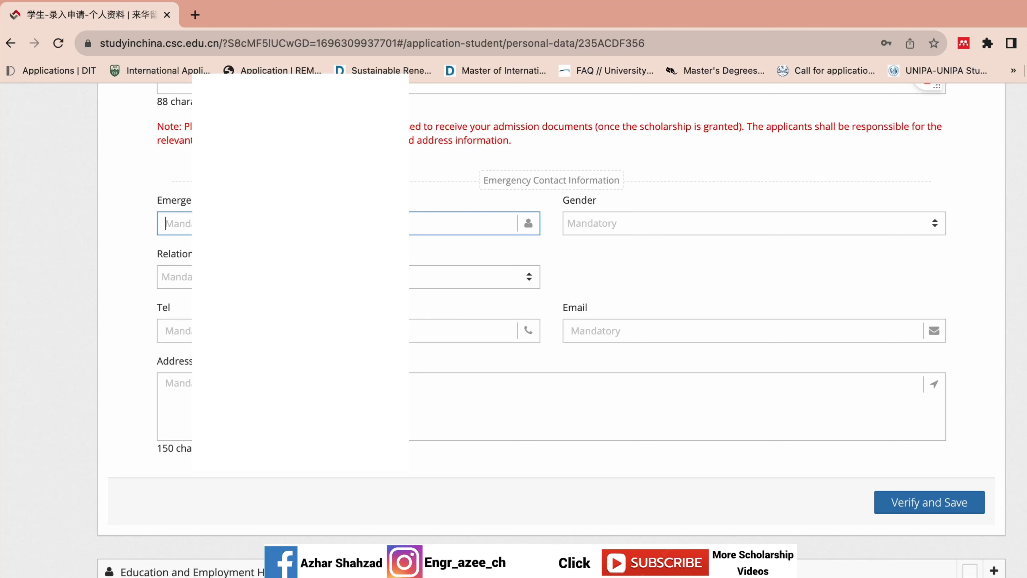
pyautogui.write('Muha')
pyautogui.click(599, 227)
pyautogui.click(607, 277)
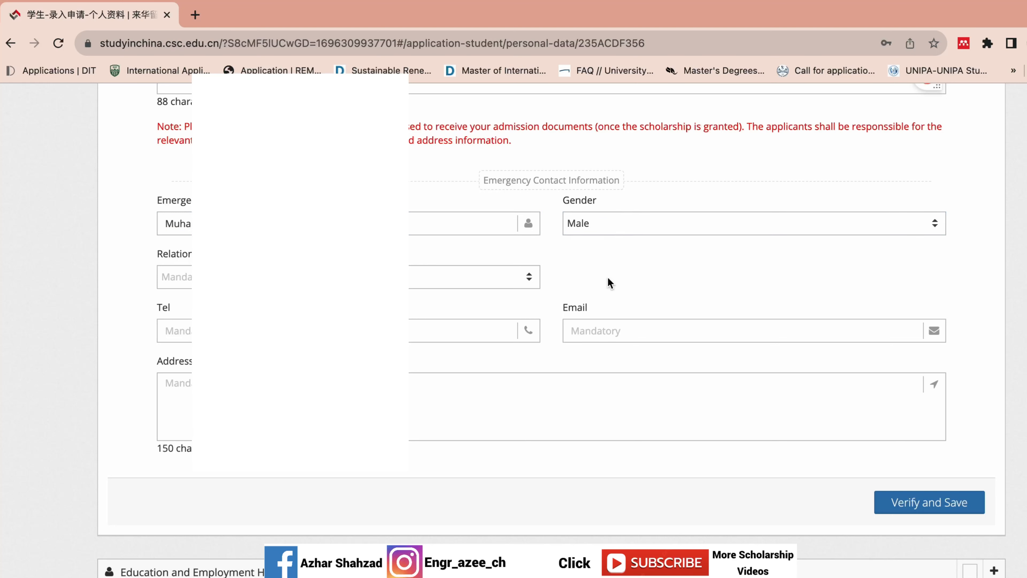
pyautogui.click(412, 279)
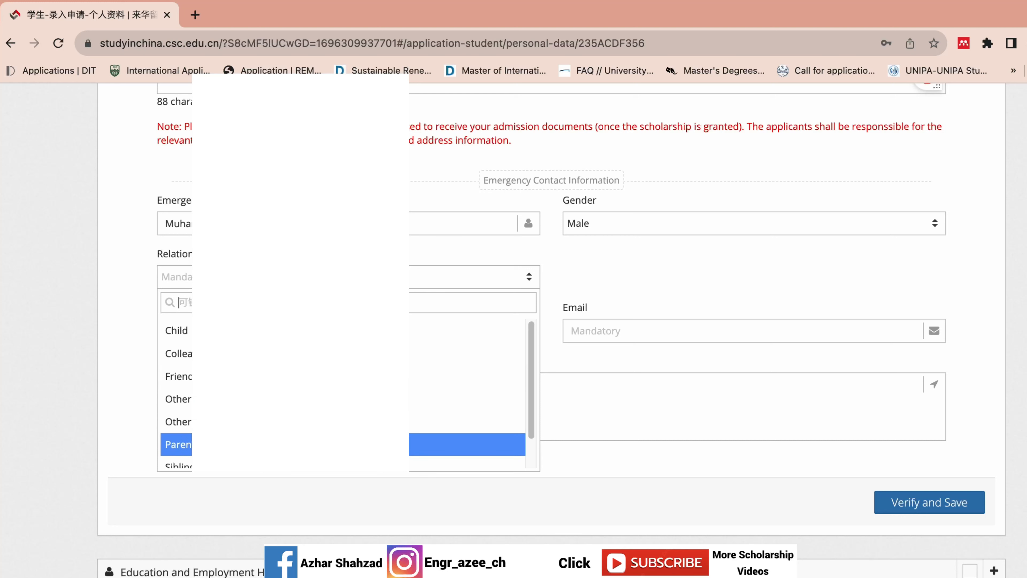
pyautogui.click(411, 444)
pyautogui.click(411, 331)
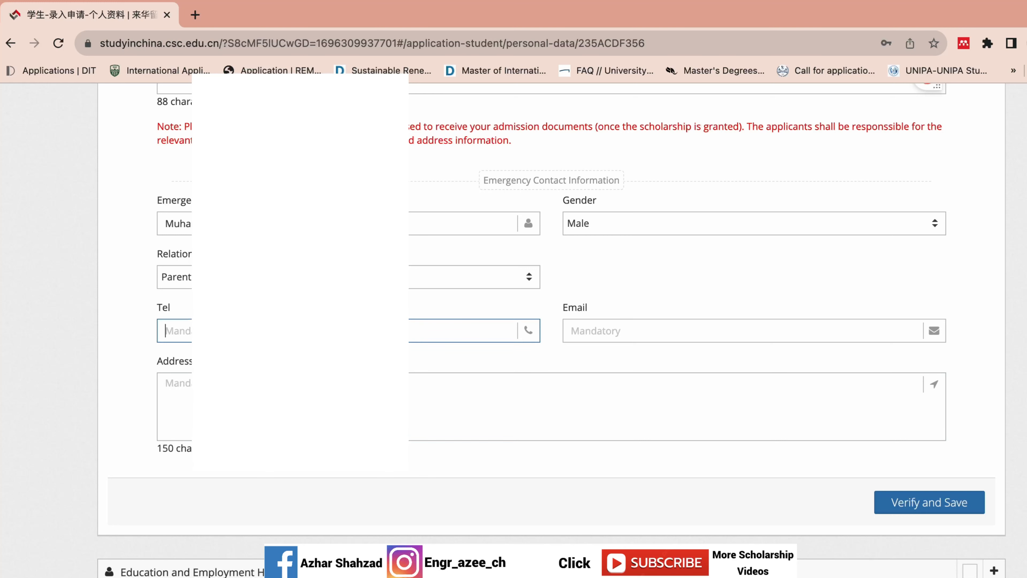
pyautogui.write('+9234')
pyautogui.click(693, 329)
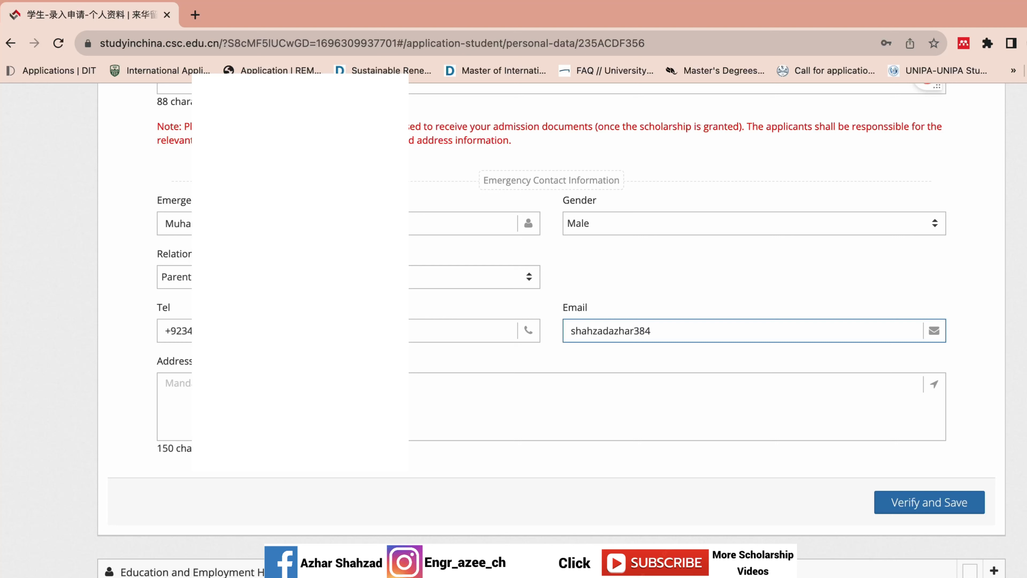
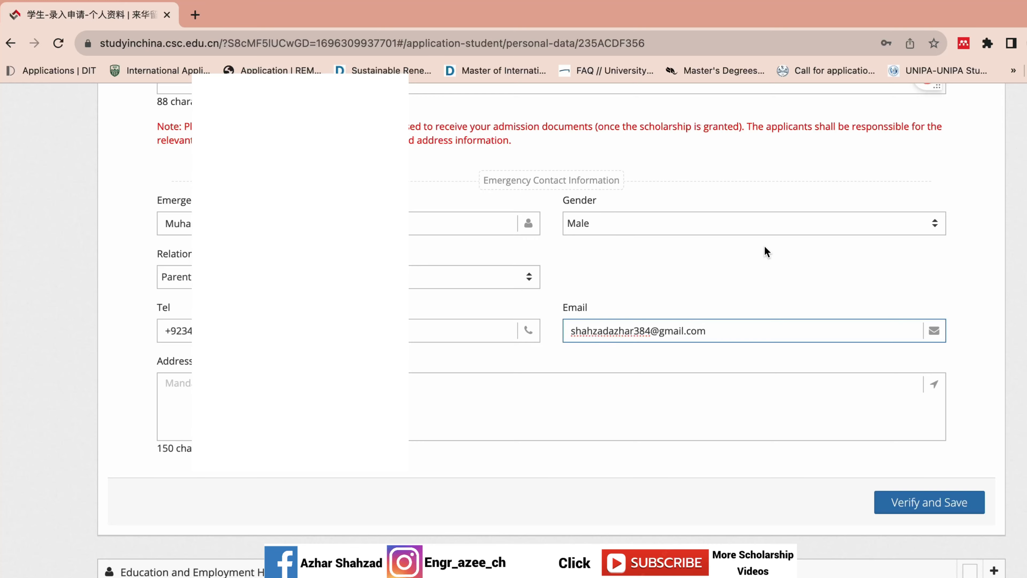
# - Copy the applicant's mailing address into the emergency contact's Address box
pyautogui.click(464, 382)
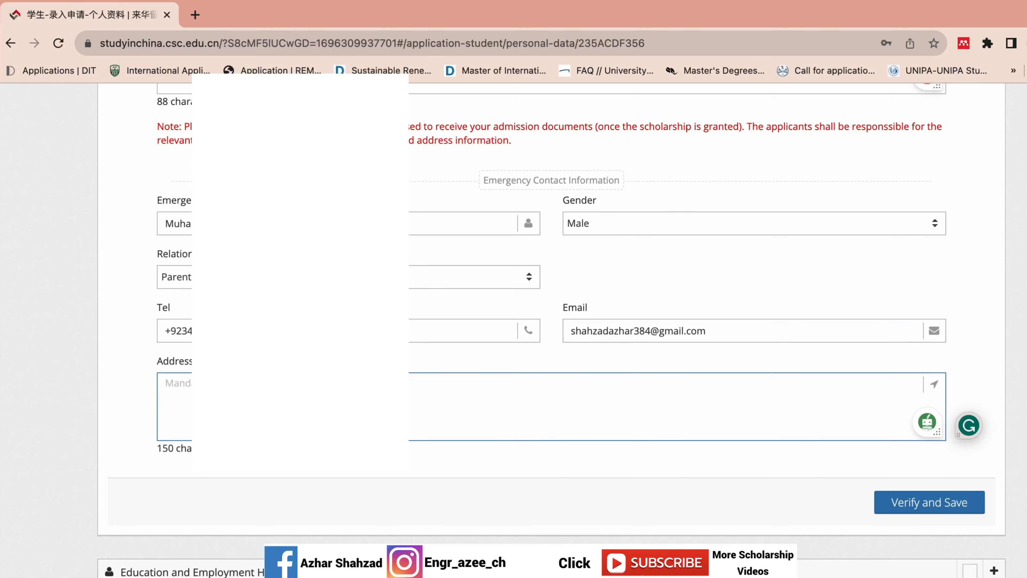
pyautogui.scroll(8, 550, 323)
pyautogui.click(489, 402)
pyautogui.hotkey('ctrl', 'a')
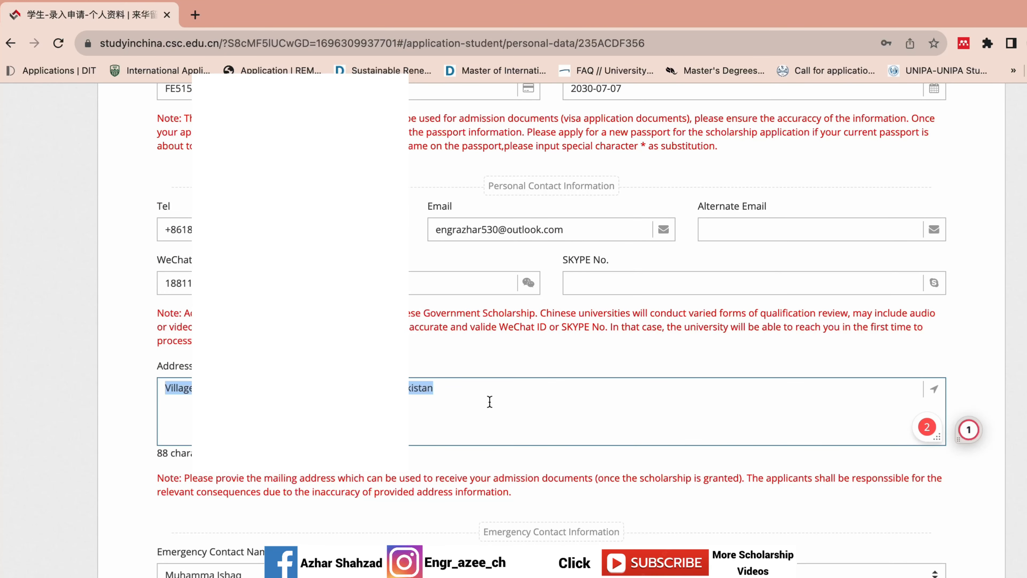
pyautogui.scroll(-8, 560, 405)
pyautogui.click(560, 405)
pyautogui.hotkey('ctrl', 'v')
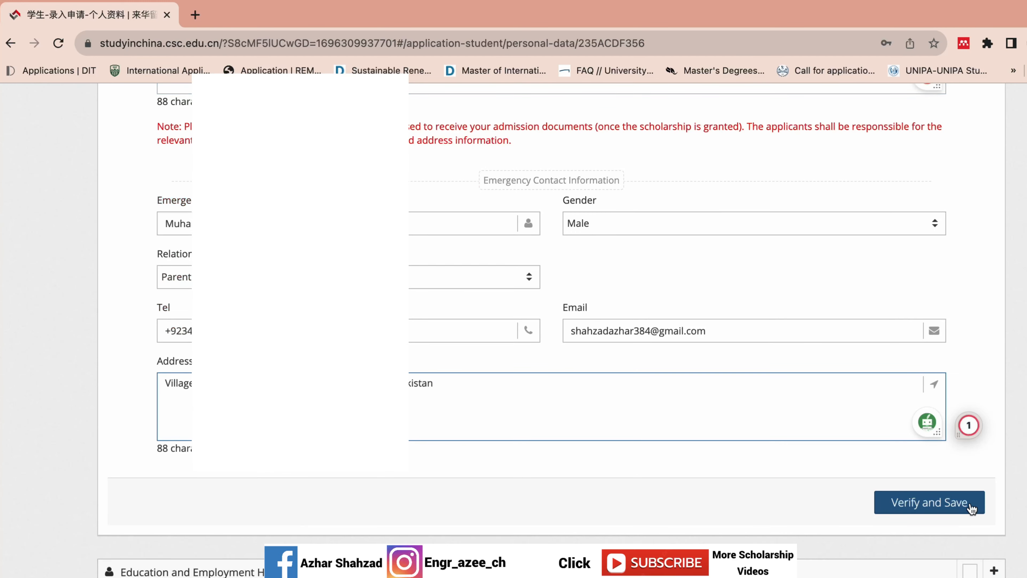
# - Verify and save the Personal Information section, then scroll to the empty education fields
pyautogui.click(920, 502)
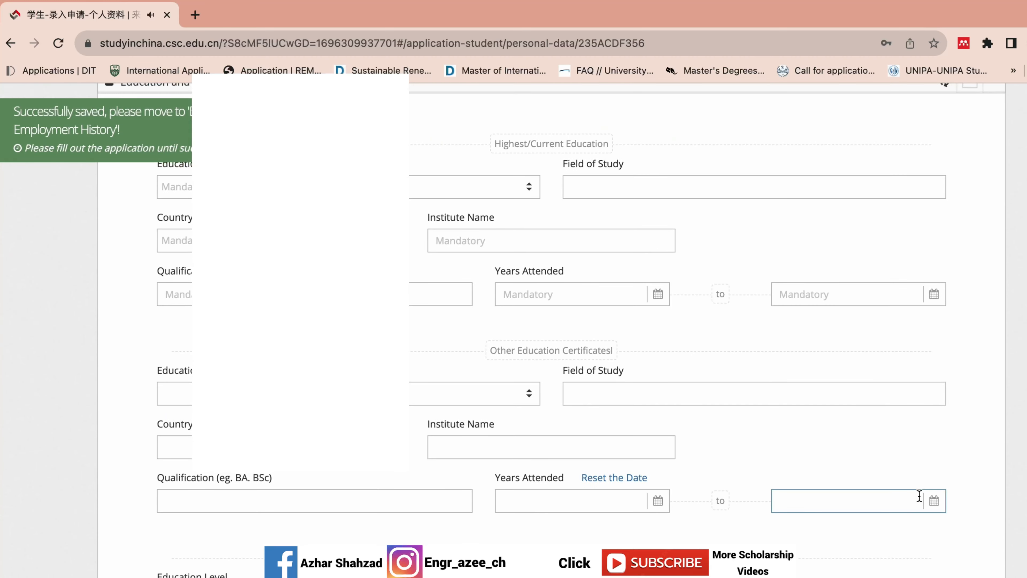
pyautogui.scroll(5, 751, 266)
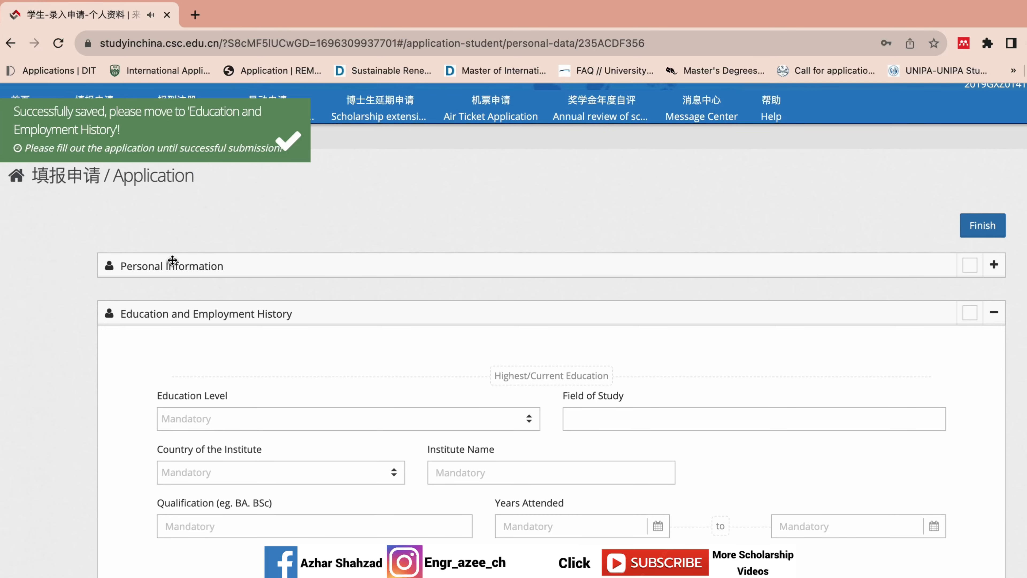
pyautogui.scroll(-13, 834, 296)
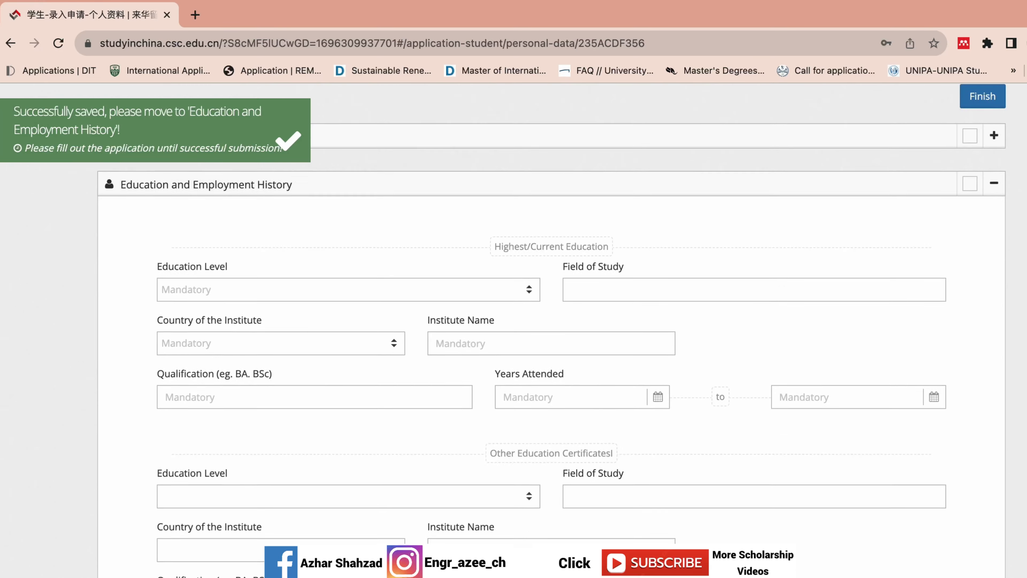
pyautogui.scroll(13, 853, 391)
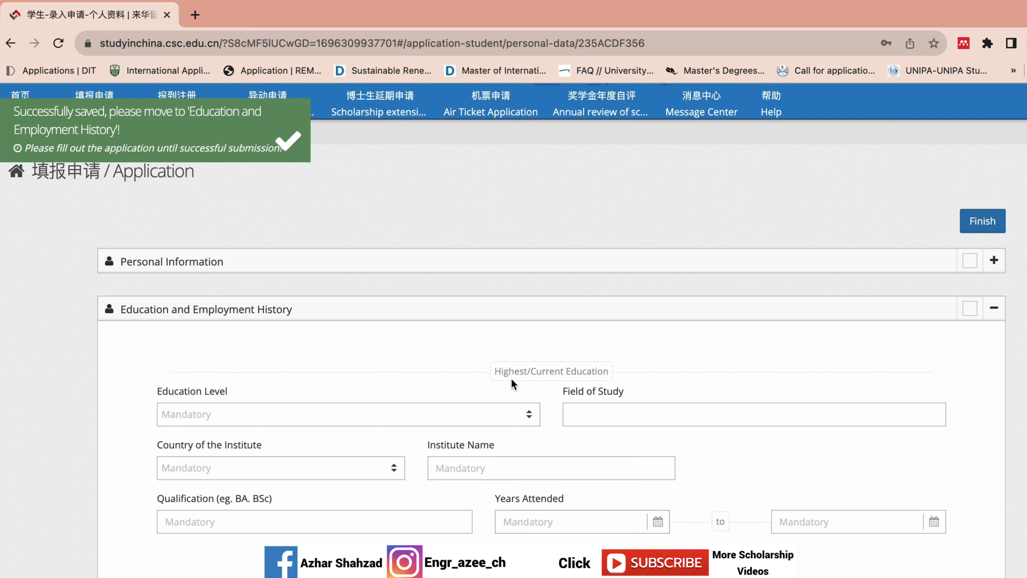
# - Set the education level to Master's Degree and the field of study to Power Electronics
pyautogui.click(487, 461)
pyautogui.scroll(-3, 550, 364)
pyautogui.click(489, 325)
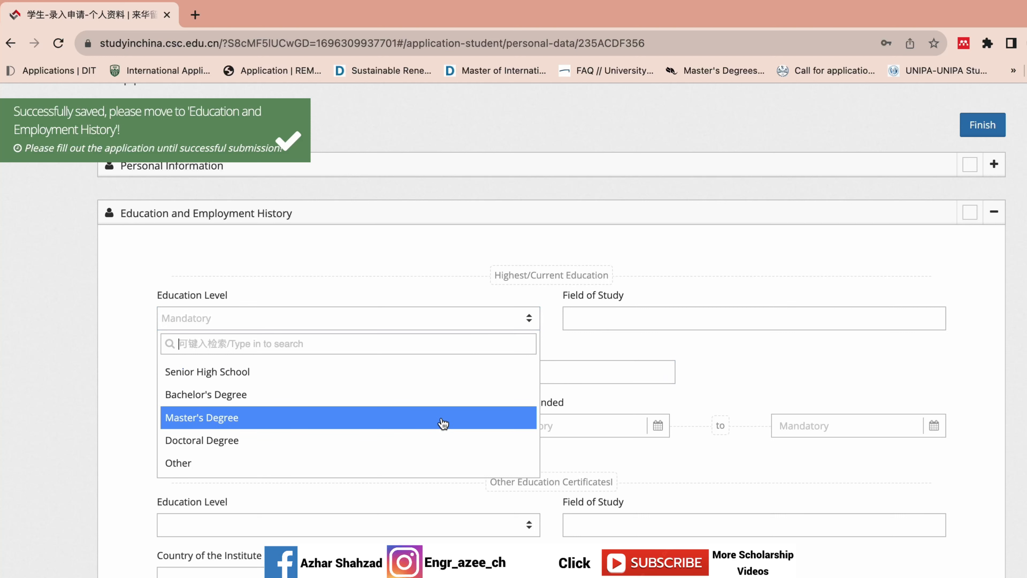
pyautogui.click(443, 422)
pyautogui.click(667, 318)
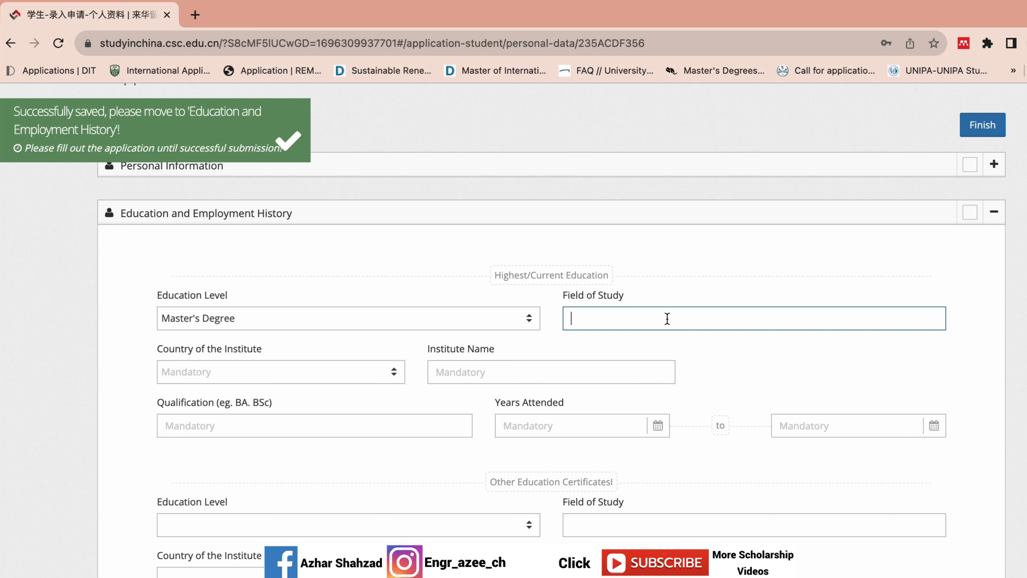
pyautogui.write('Power Electronics an')
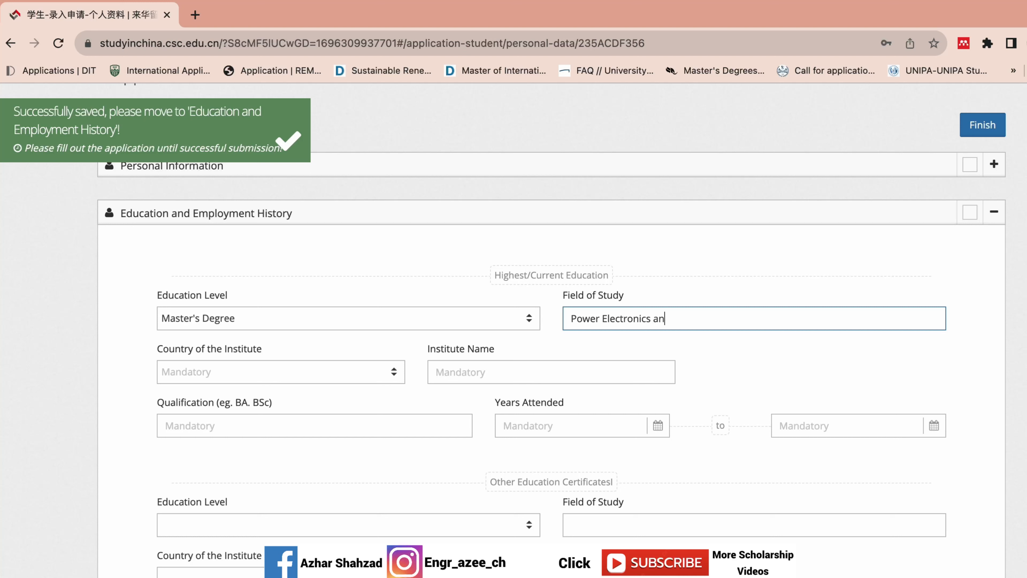
pyautogui.write('d Power Dr')
# - Set the institute's country to P.R China, administrative unit to Beijing, and institute to Beihang University
pyautogui.click(268, 369)
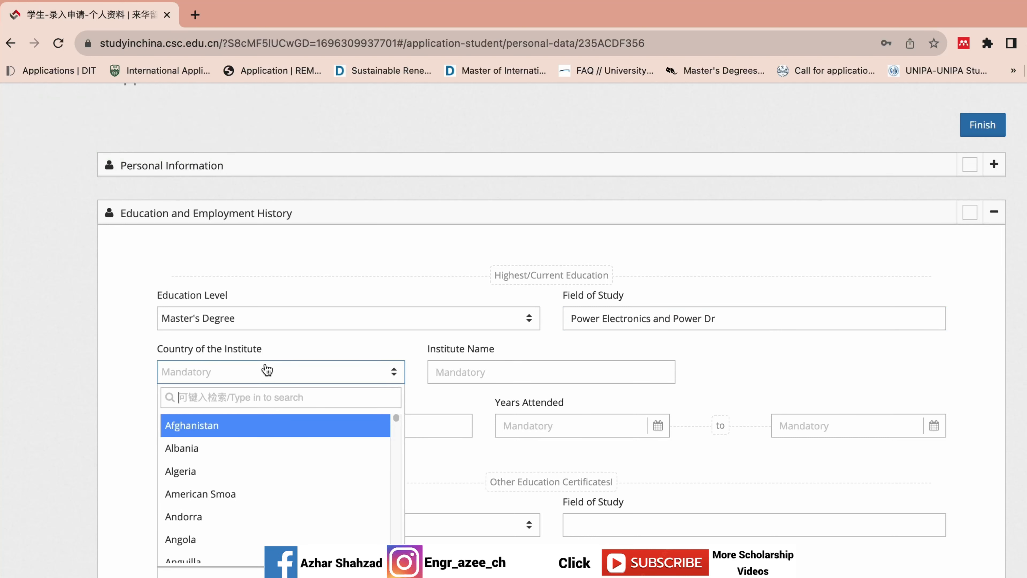
pyautogui.write('ch')
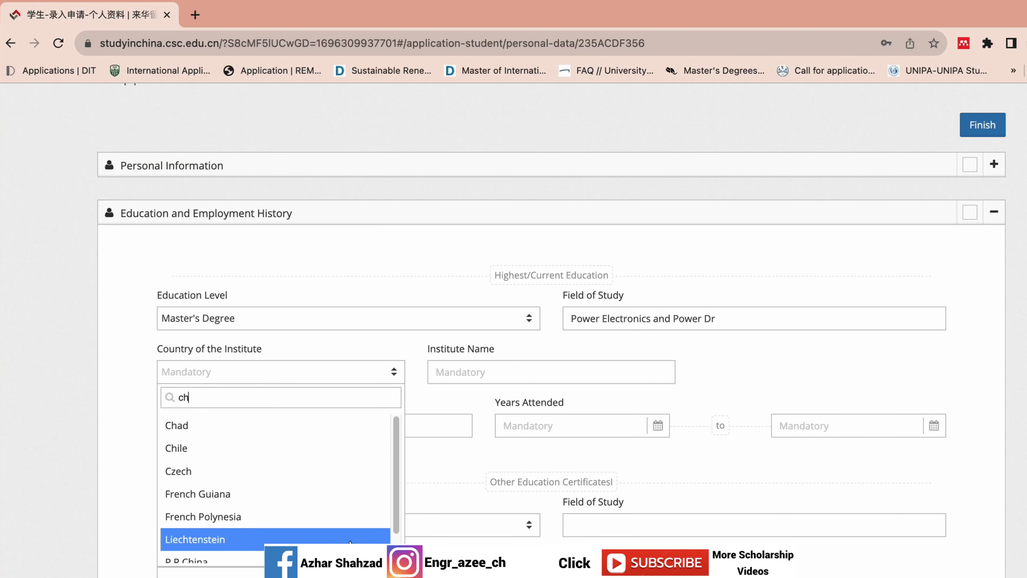
pyautogui.scroll(-1, 386, 498)
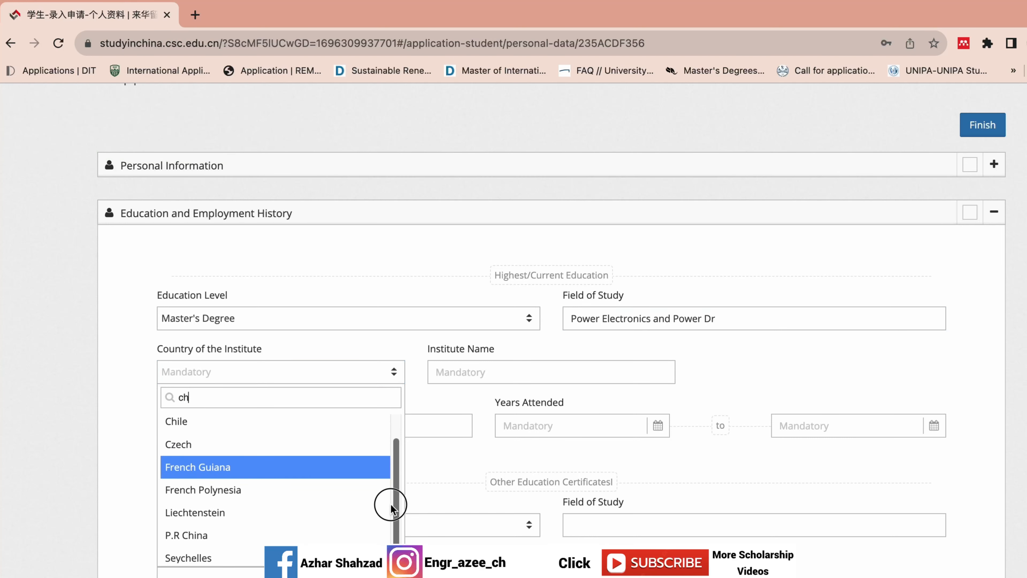
pyautogui.click(370, 535)
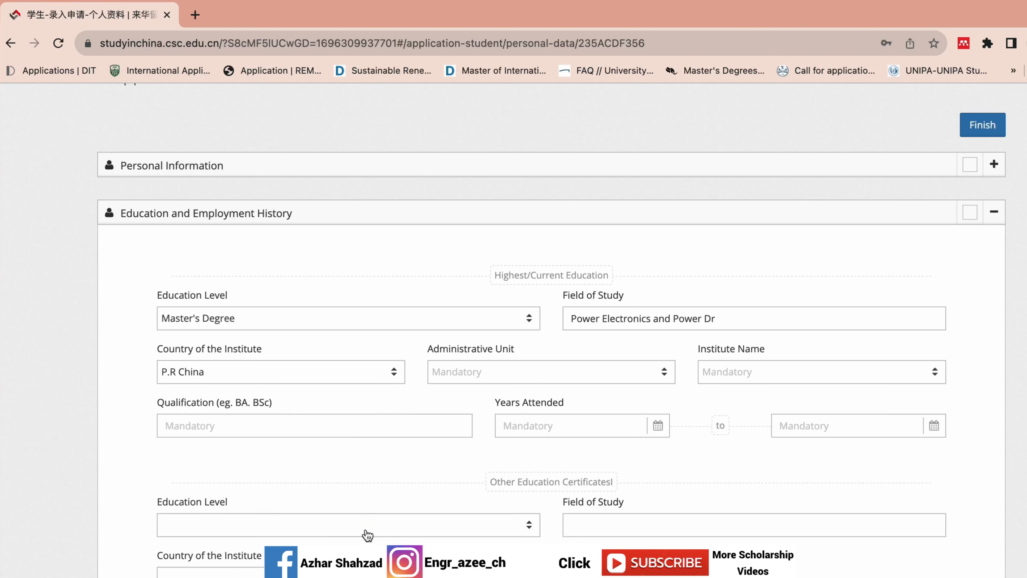
pyautogui.click(343, 378)
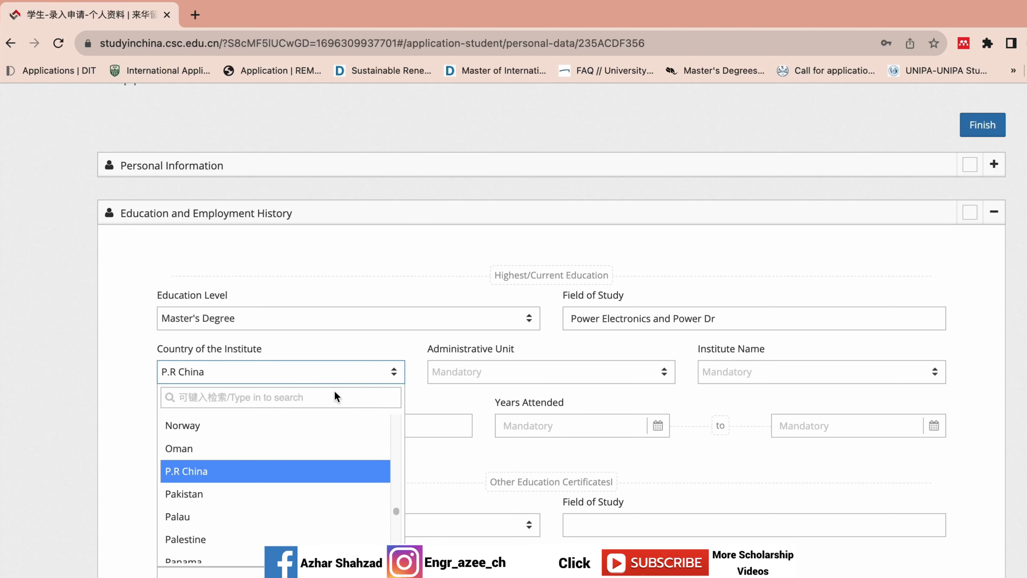
pyautogui.click(283, 479)
pyautogui.click(535, 374)
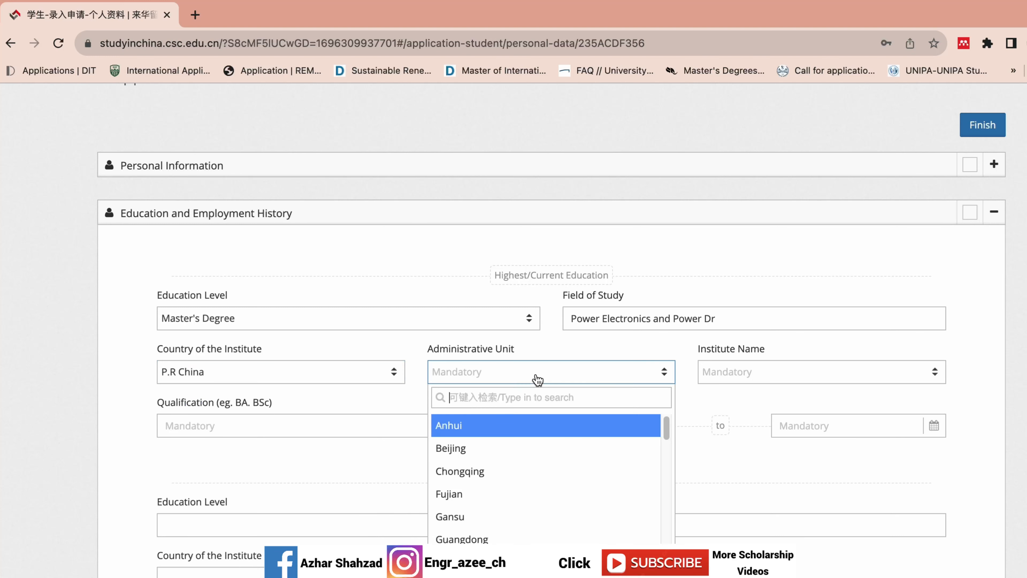
pyautogui.click(505, 448)
pyautogui.click(762, 374)
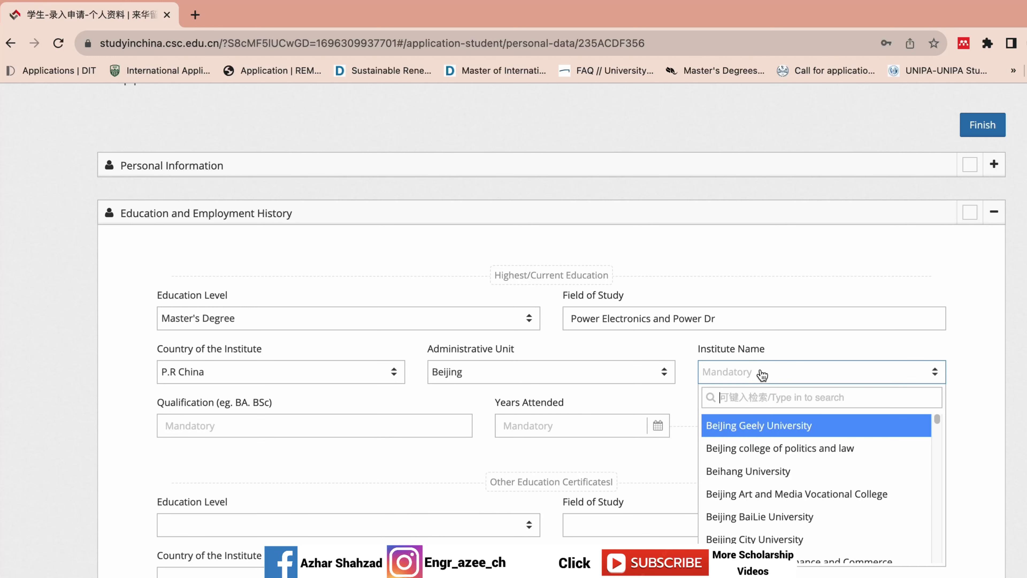
pyautogui.write('beih')
pyautogui.click(810, 428)
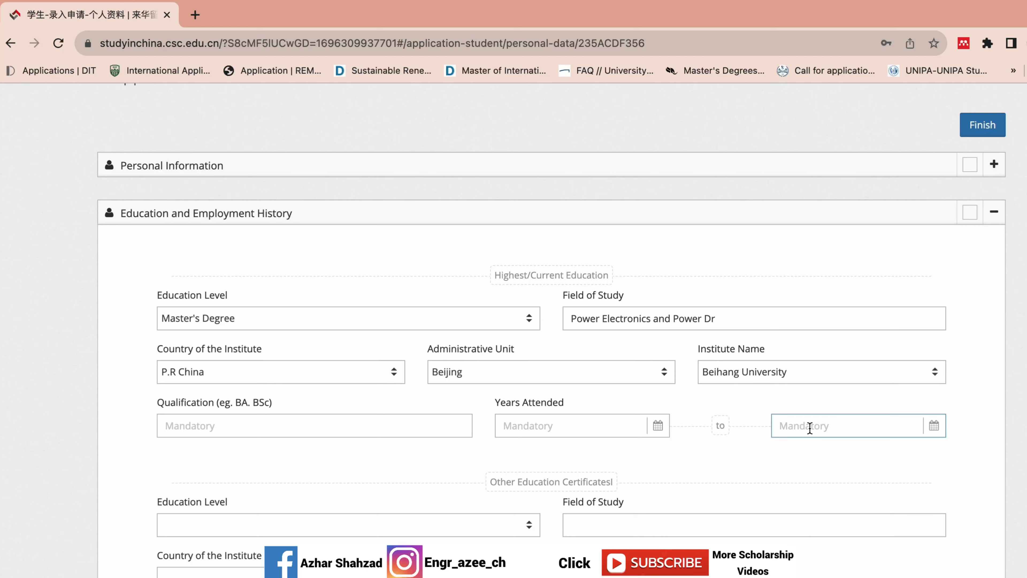
# - Enter MS as the qualification, correcting a mistyped letter
pyautogui.click(295, 417)
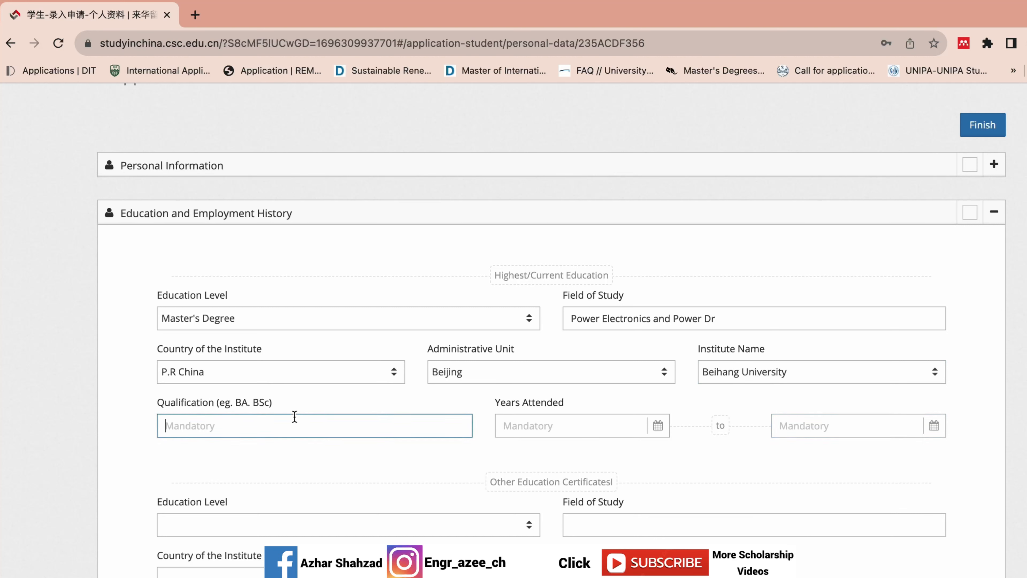
pyautogui.write('B')
pyautogui.press('BackSpace')
pyautogui.write('MS')
pyautogui.click(527, 420)
# - Set the master's entry date to 2019-09-01
pyautogui.click(518, 452)
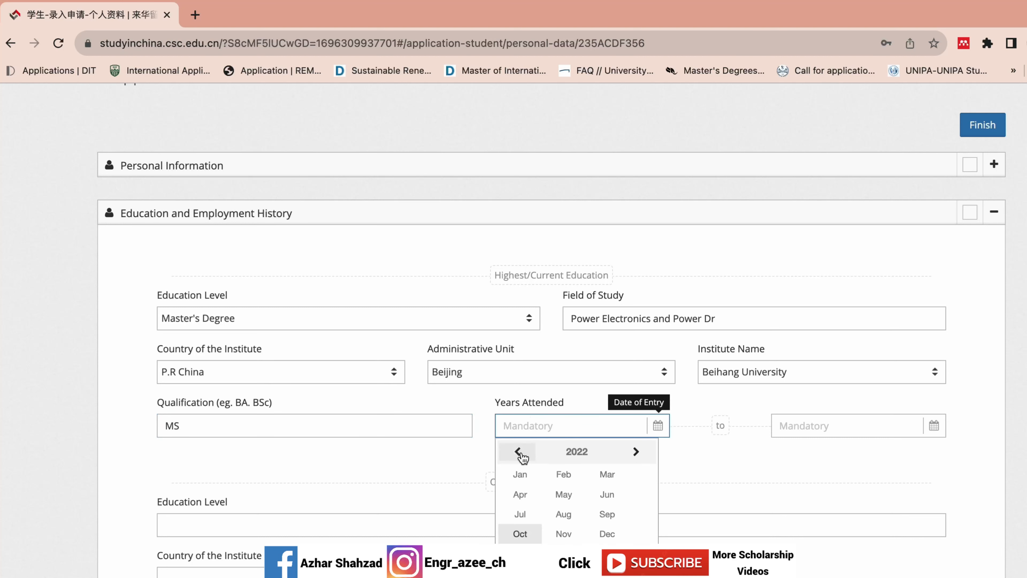
pyautogui.click(572, 453)
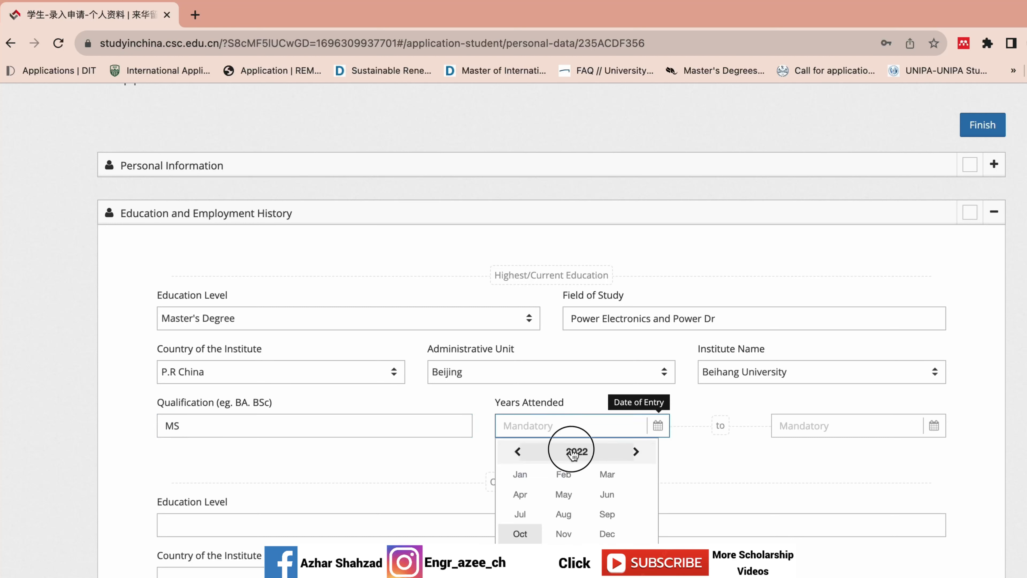
pyautogui.click(518, 451)
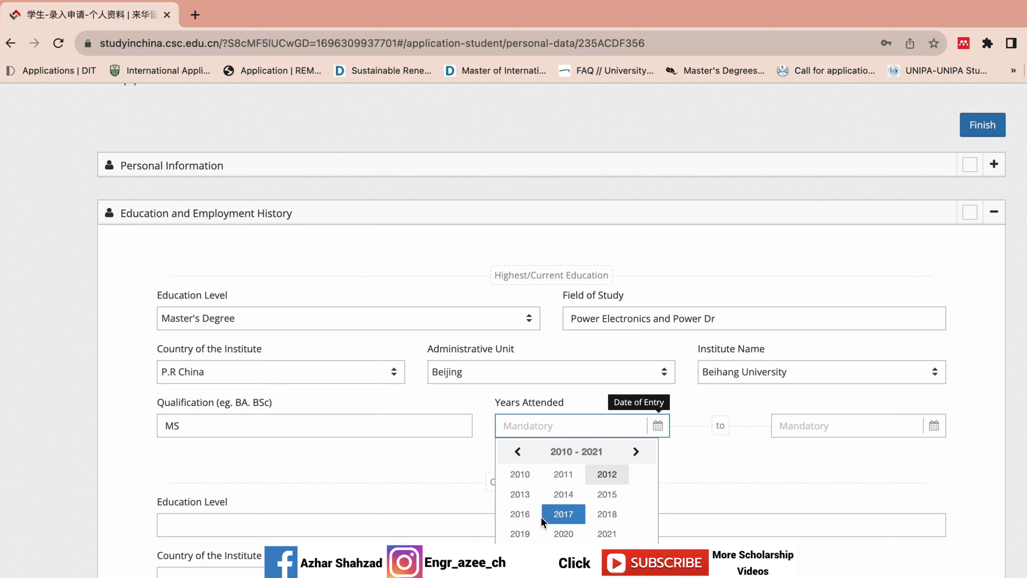
pyautogui.click(520, 534)
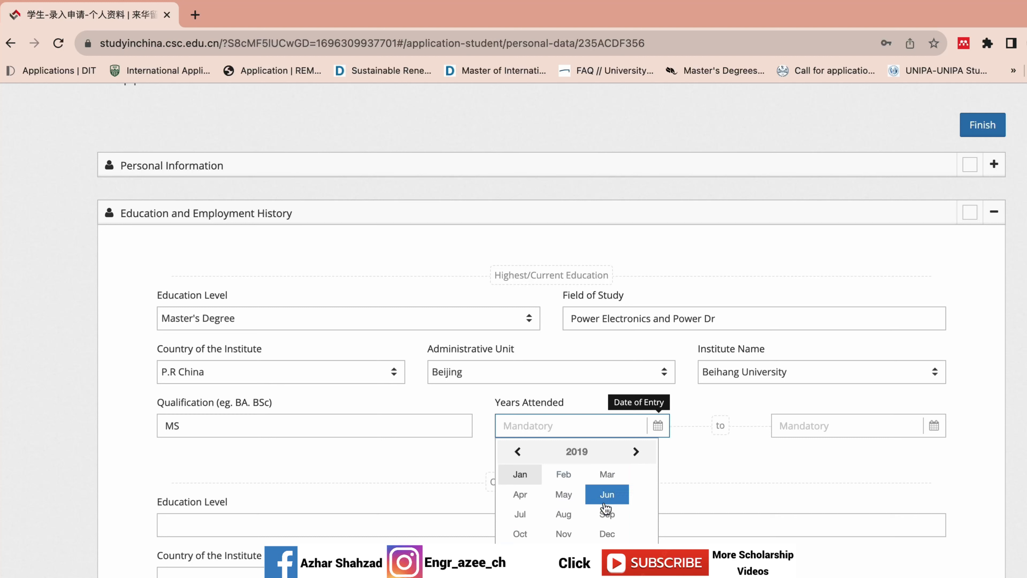
pyautogui.click(604, 513)
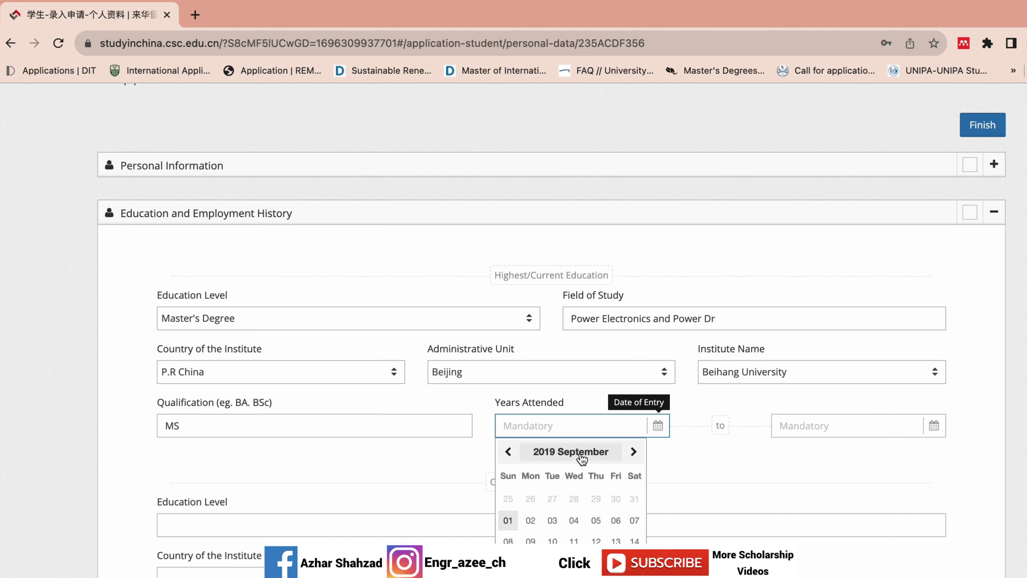
pyautogui.click(507, 520)
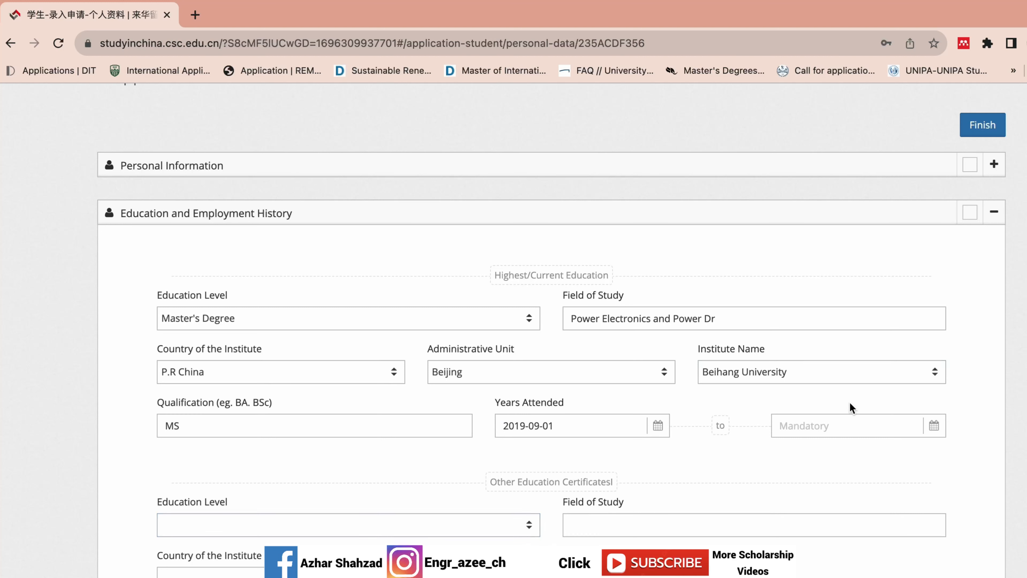
# - Set the completion date to 2022-12-31, correcting an initial 2023 pick
pyautogui.click(826, 425)
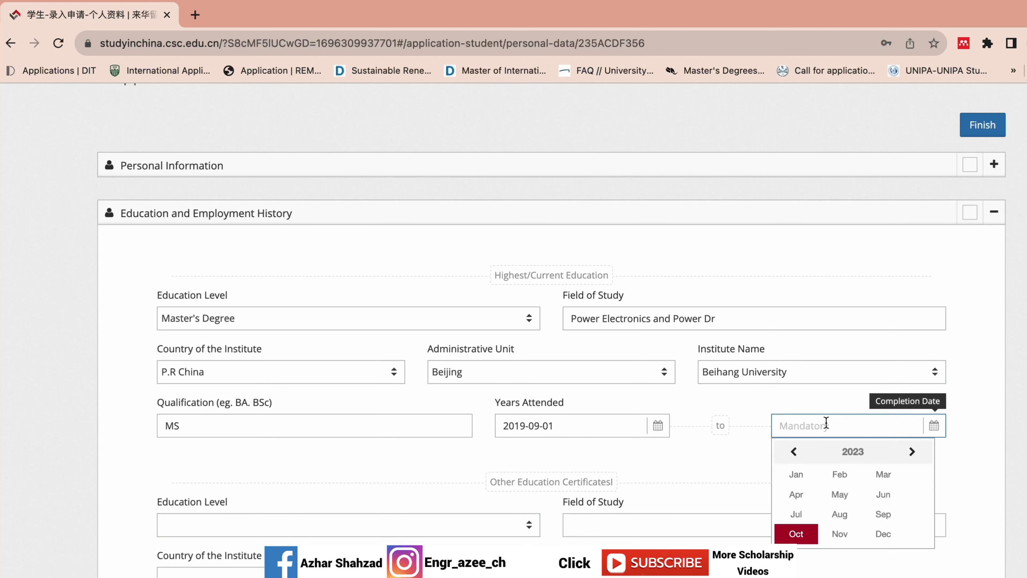
pyautogui.click(881, 534)
pyautogui.click(893, 501)
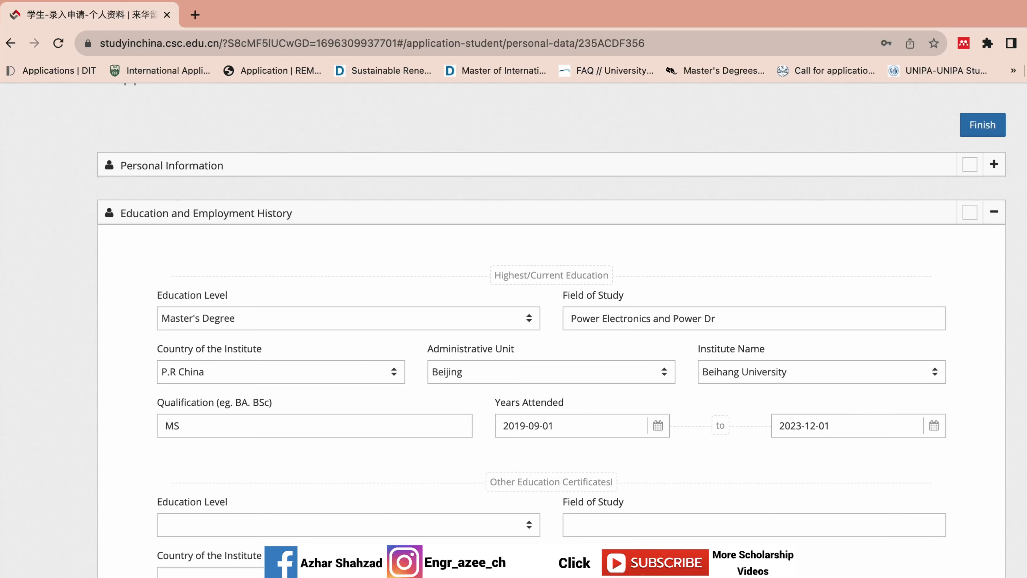
pyautogui.scroll(-4, 551, 323)
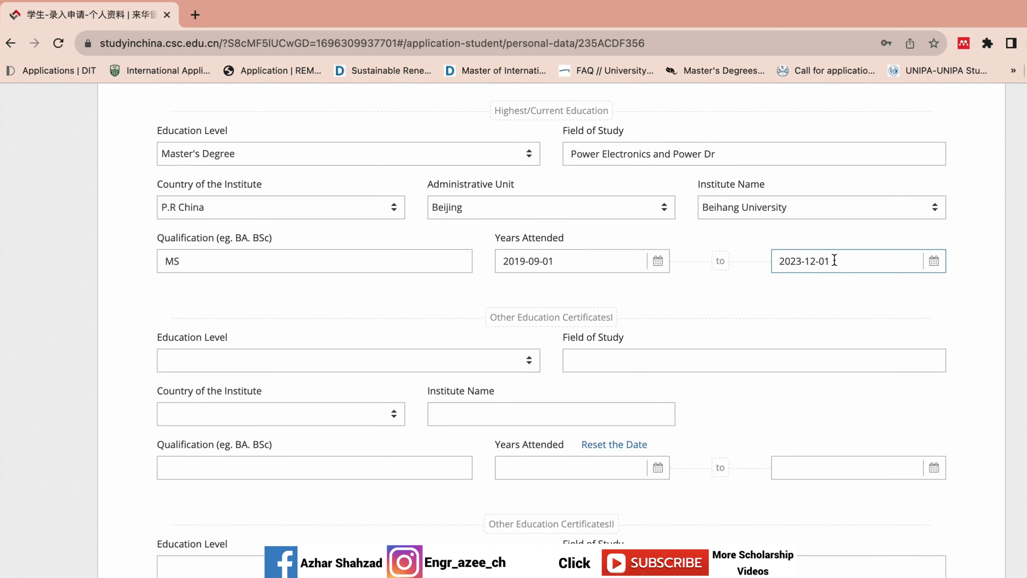
pyautogui.click(834, 260)
pyautogui.click(795, 287)
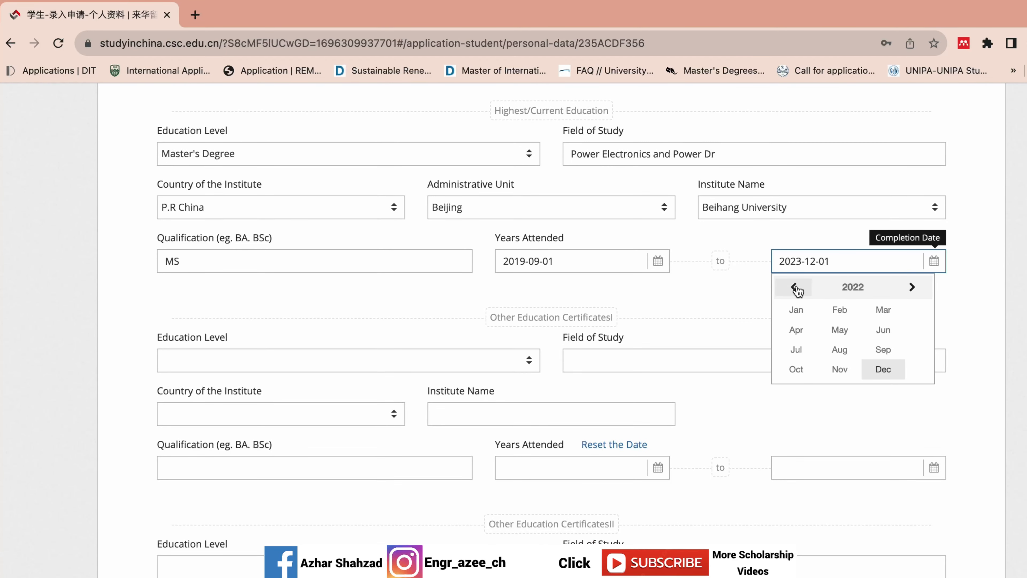
pyautogui.click(877, 368)
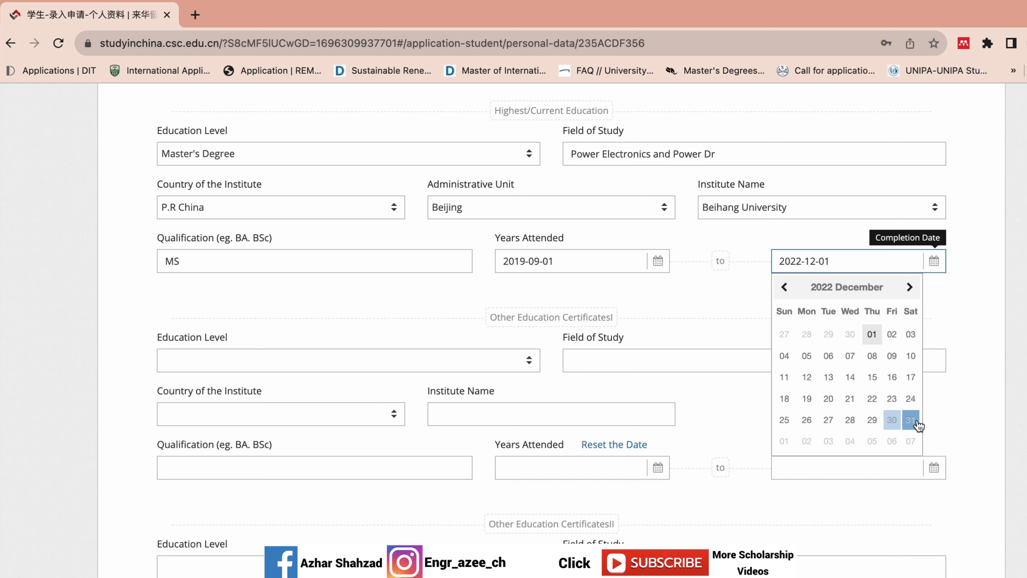
pyautogui.click(910, 419)
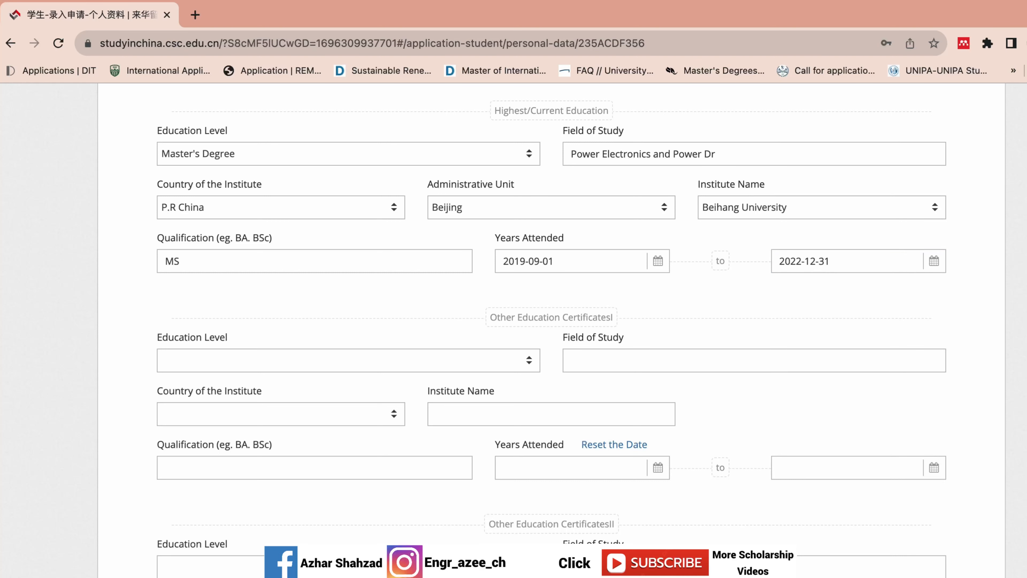
pyautogui.scroll(-3, 467, 225)
# - Set the first certificate's level to Bachelor's Degree and field to Electrical Engineering
pyautogui.click(550, 310)
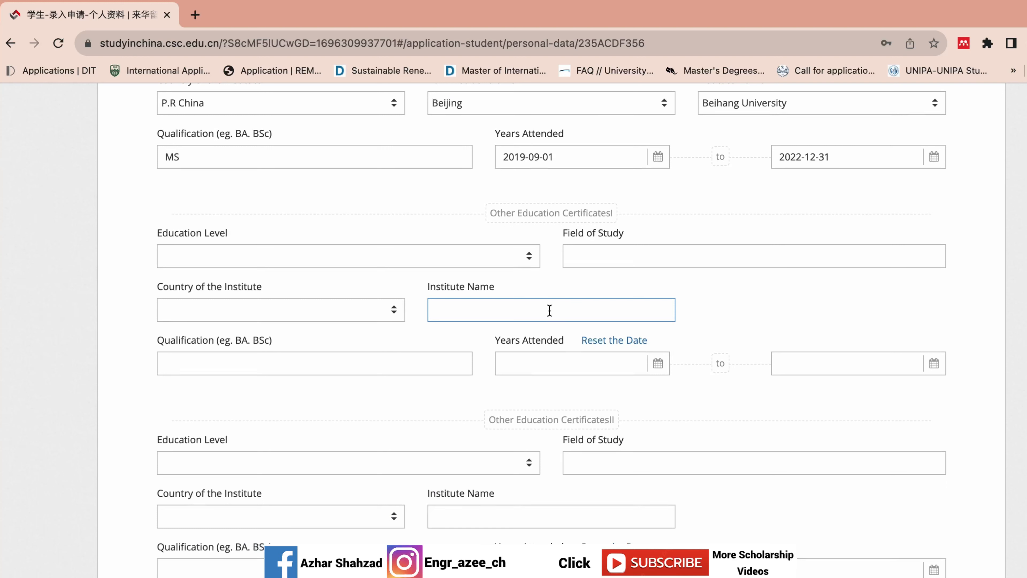
pyautogui.click(509, 259)
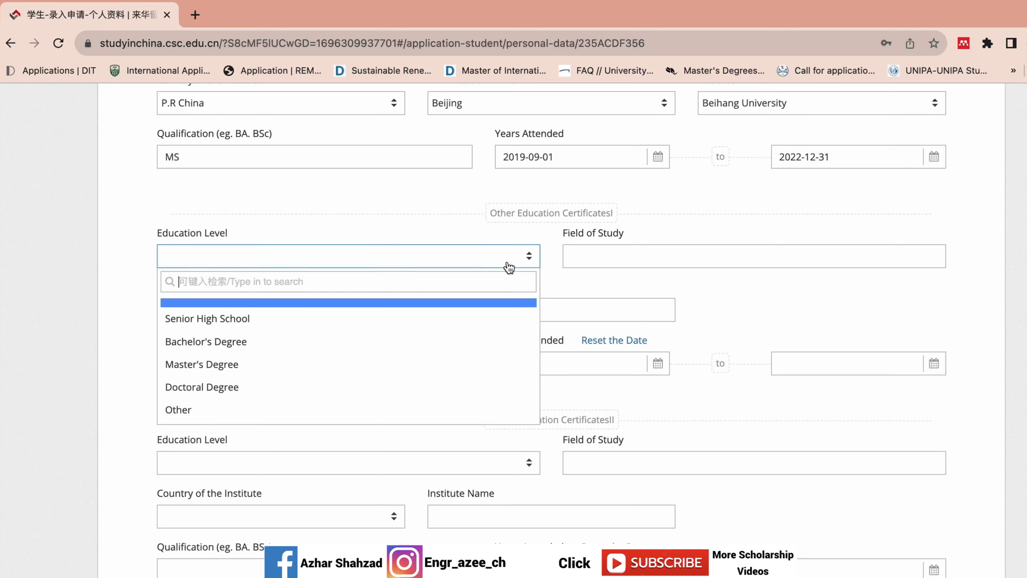
pyautogui.click(379, 342)
pyautogui.click(646, 259)
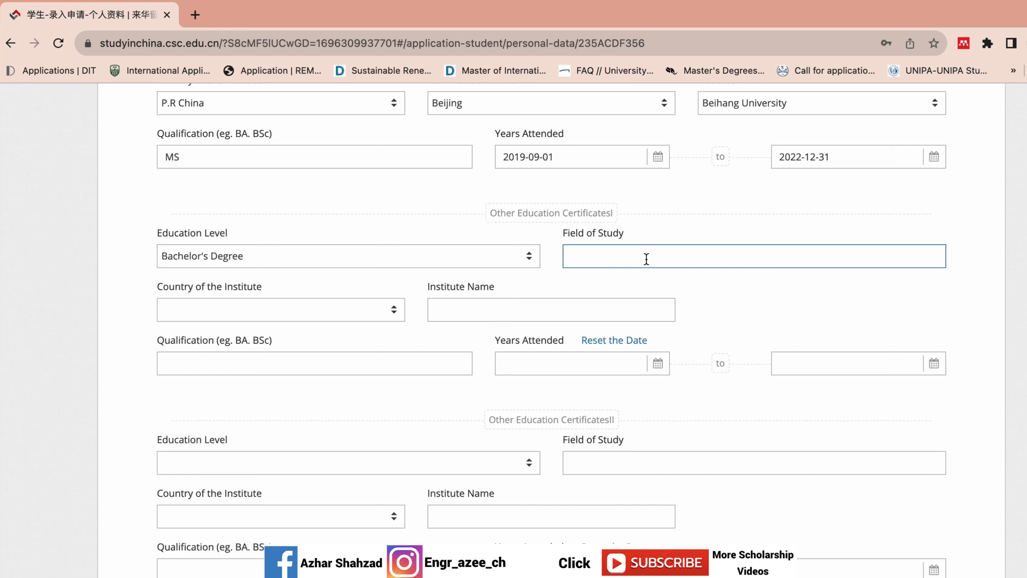
pyautogui.write('Electrical Engineering')
# - Set country to Pakistan, institute to Mirpur University, and qualification to BS
pyautogui.click(304, 319)
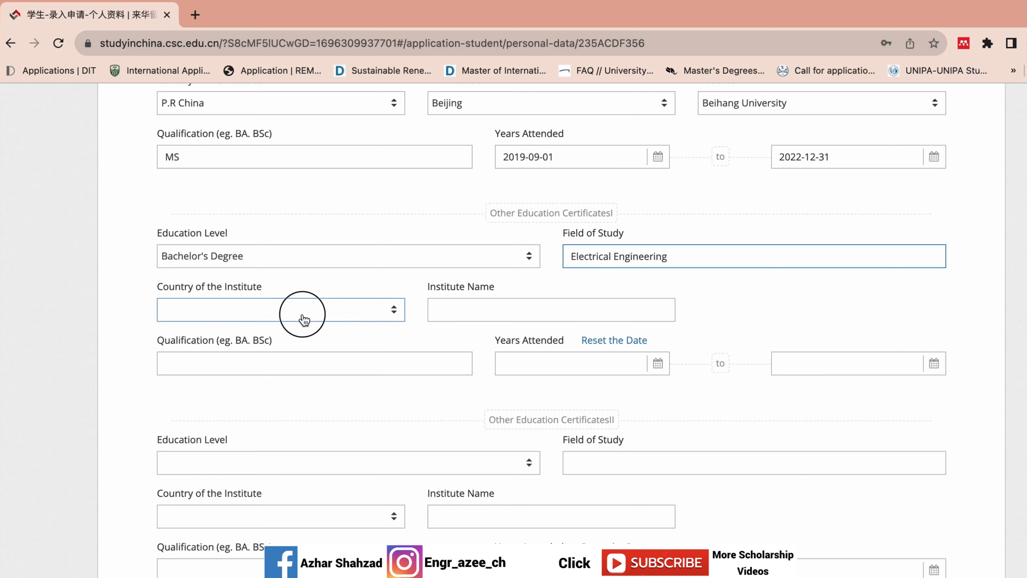
pyautogui.write('pak')
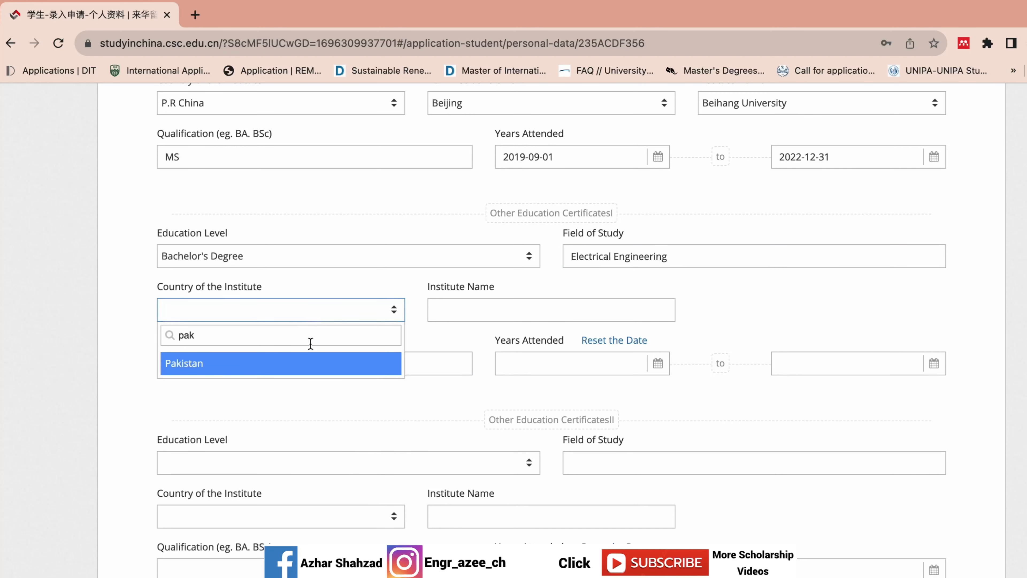
pyautogui.click(305, 356)
pyautogui.click(472, 311)
pyautogui.write('Mirpur Univer')
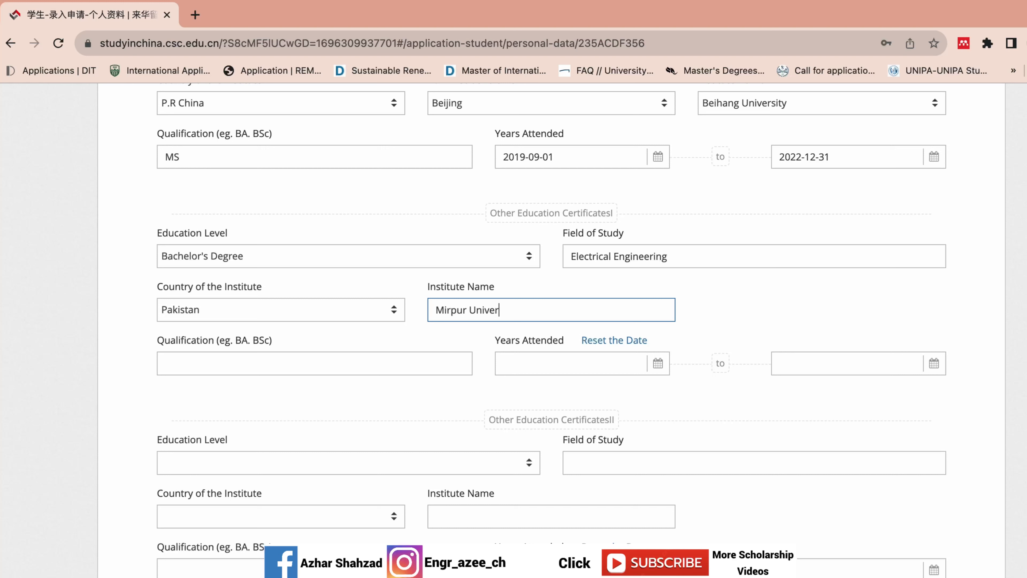
pyautogui.write('sity')
pyautogui.click(344, 363)
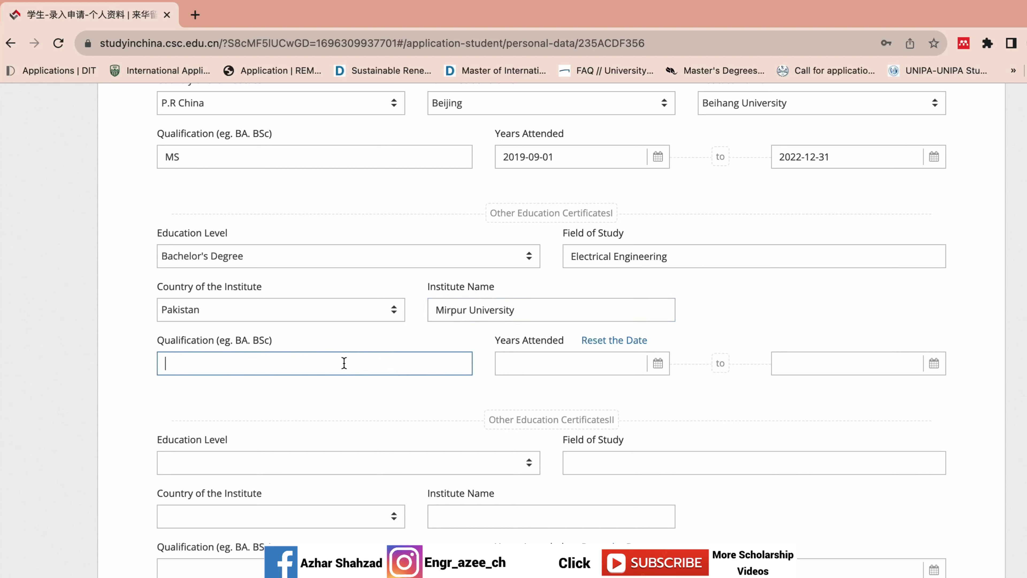
pyautogui.write('BS')
# - Set the bachelor's start date to 2012-09-01
pyautogui.click(619, 367)
pyautogui.click(517, 389)
pyautogui.click(517, 389)
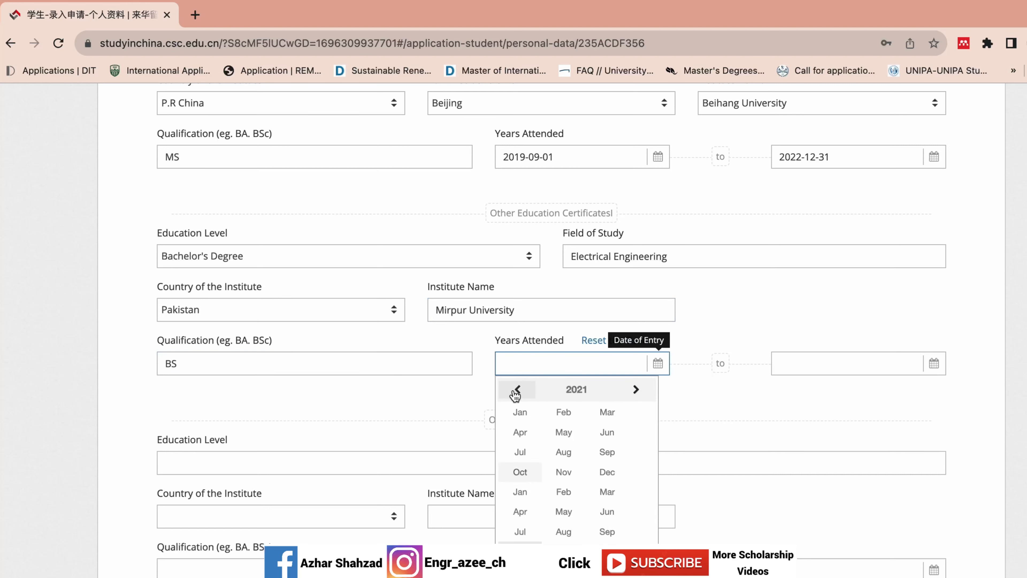
pyautogui.click(518, 389)
pyautogui.click(517, 389)
pyautogui.click(582, 391)
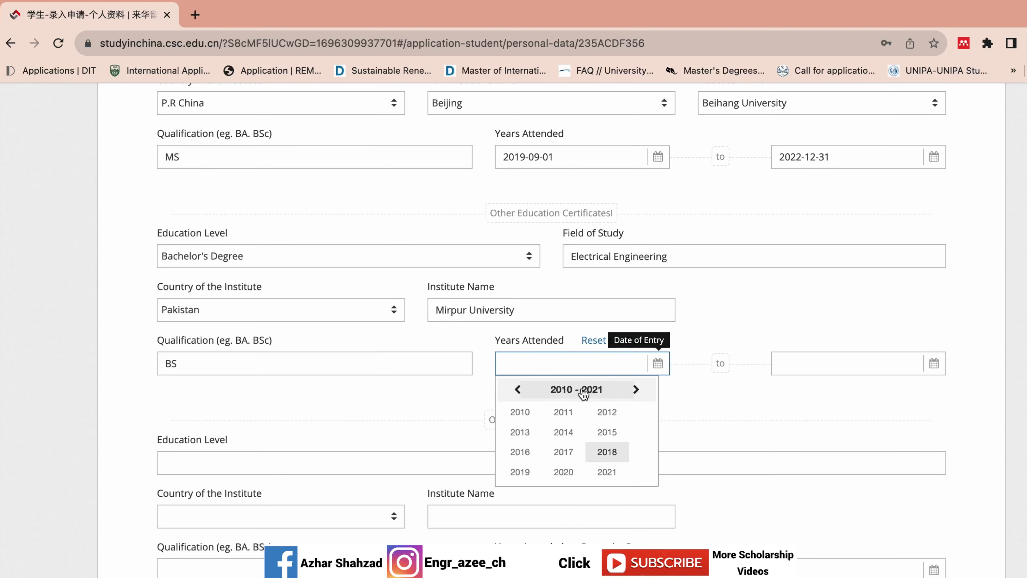
pyautogui.click(607, 412)
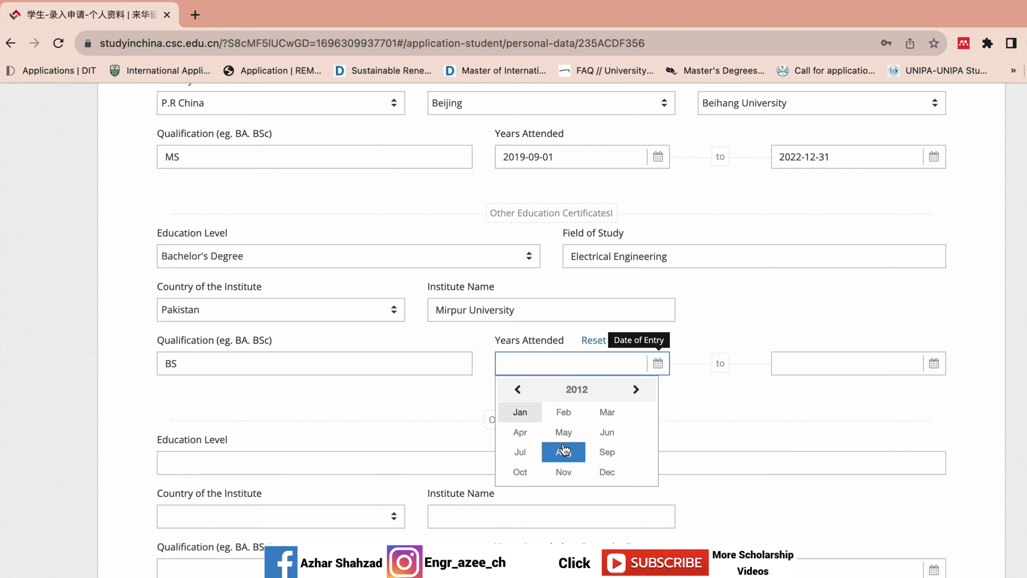
pyautogui.click(607, 451)
pyautogui.click(634, 436)
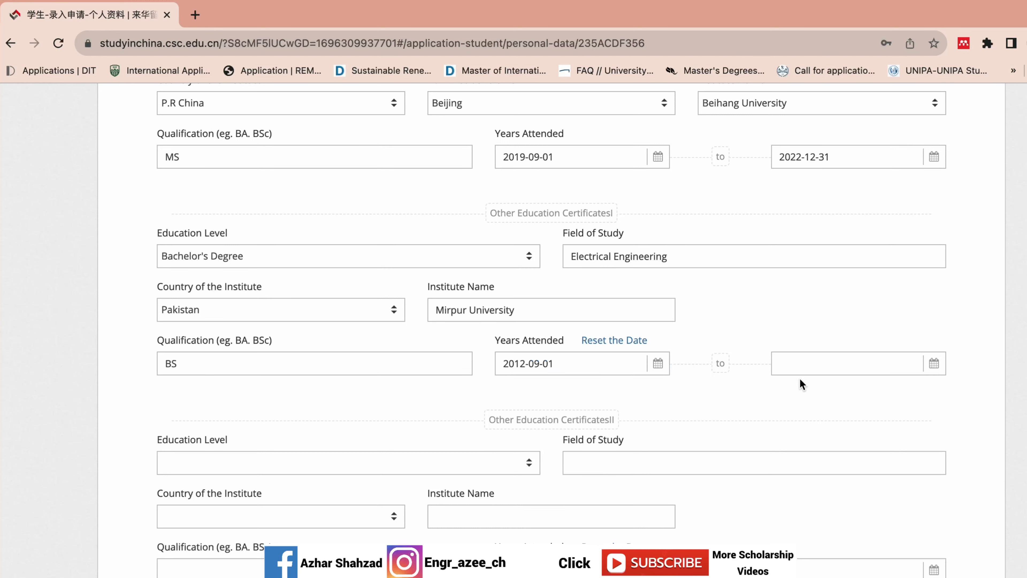
# - Set the bachelor's completion date to 2016-10-17
pyautogui.click(799, 364)
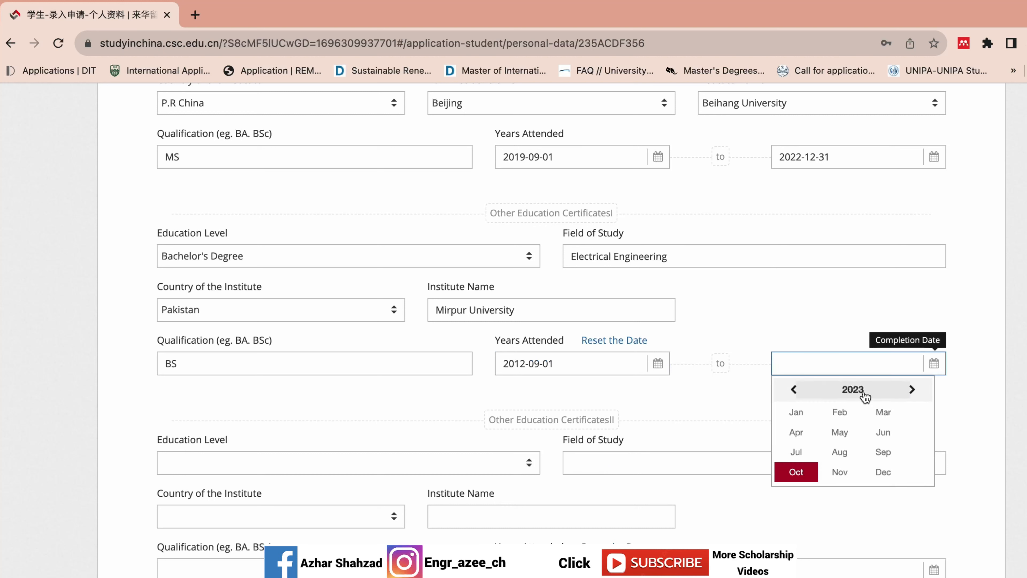
pyautogui.click(793, 389)
pyautogui.click(825, 395)
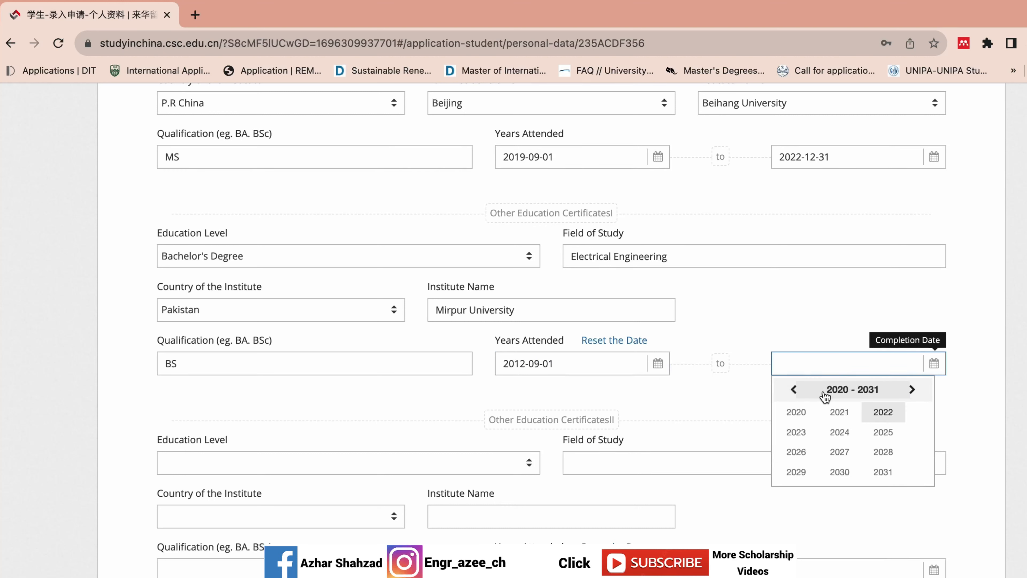
pyautogui.click(794, 389)
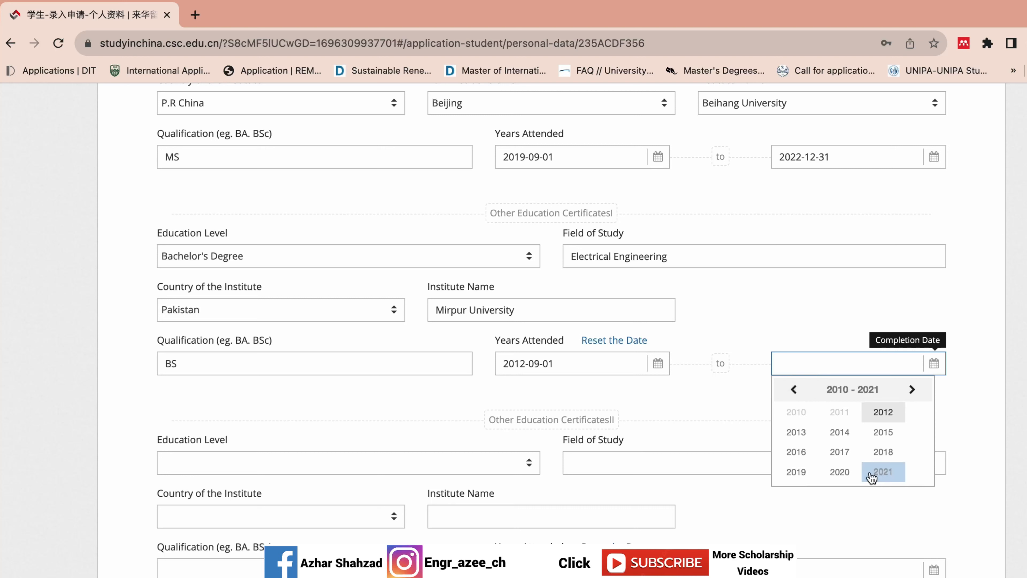
pyautogui.click(796, 452)
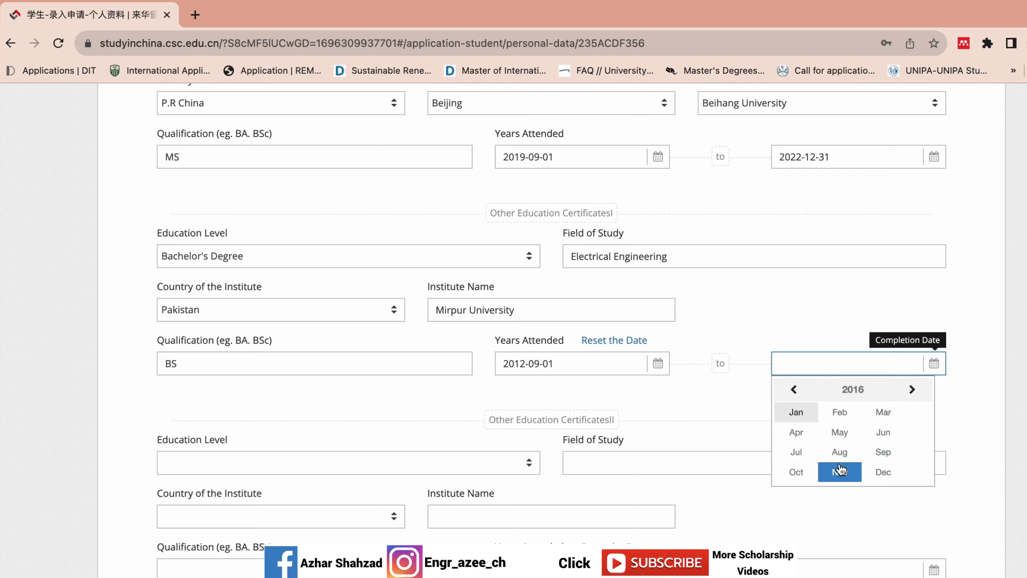
pyautogui.click(796, 472)
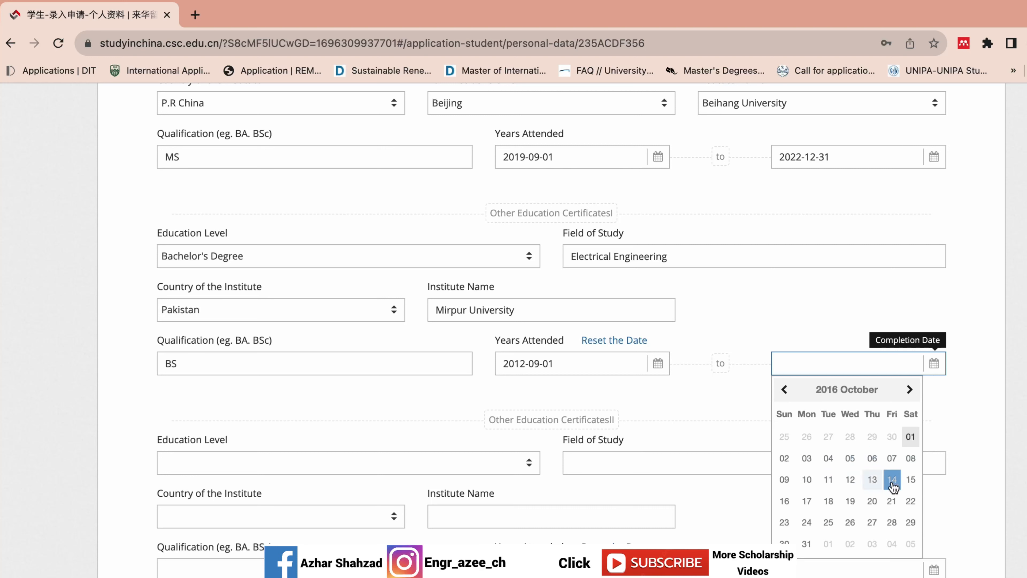
pyautogui.click(807, 501)
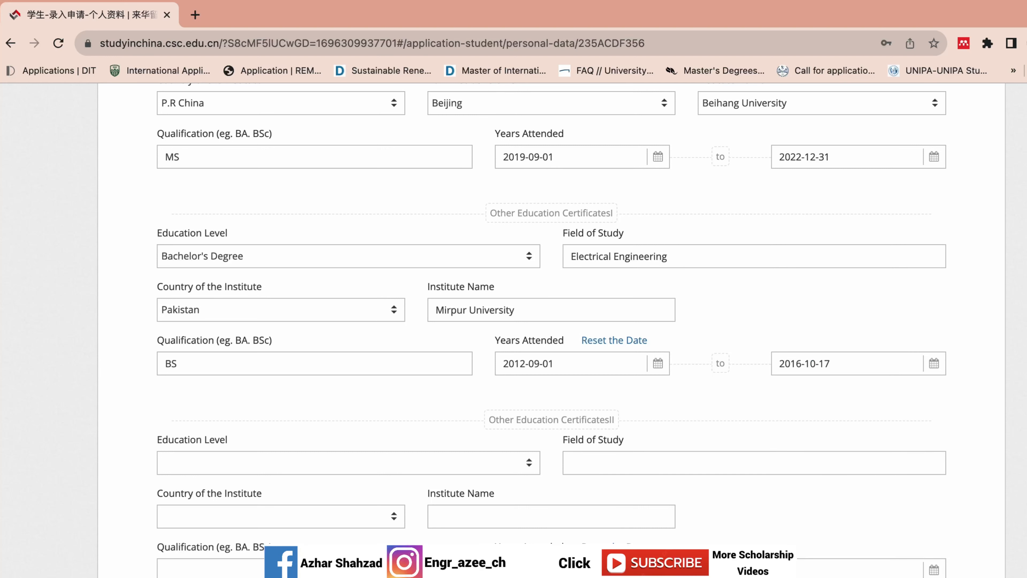
pyautogui.scroll(-4, 551, 329)
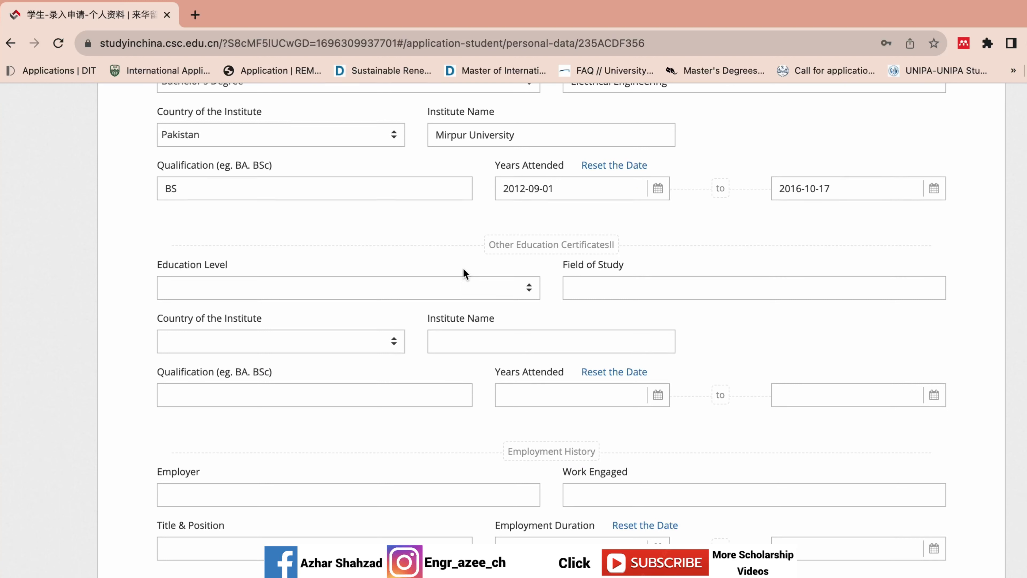
# - Choose Senior High School as the second certificate's level and enter Pre-Engineering as its field
pyautogui.click(431, 334)
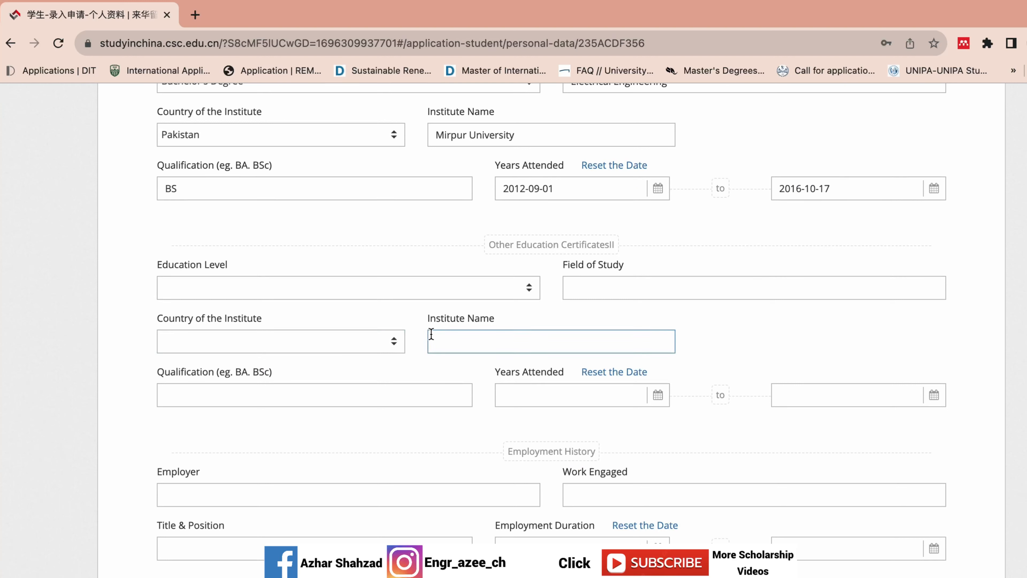
pyautogui.click(525, 288)
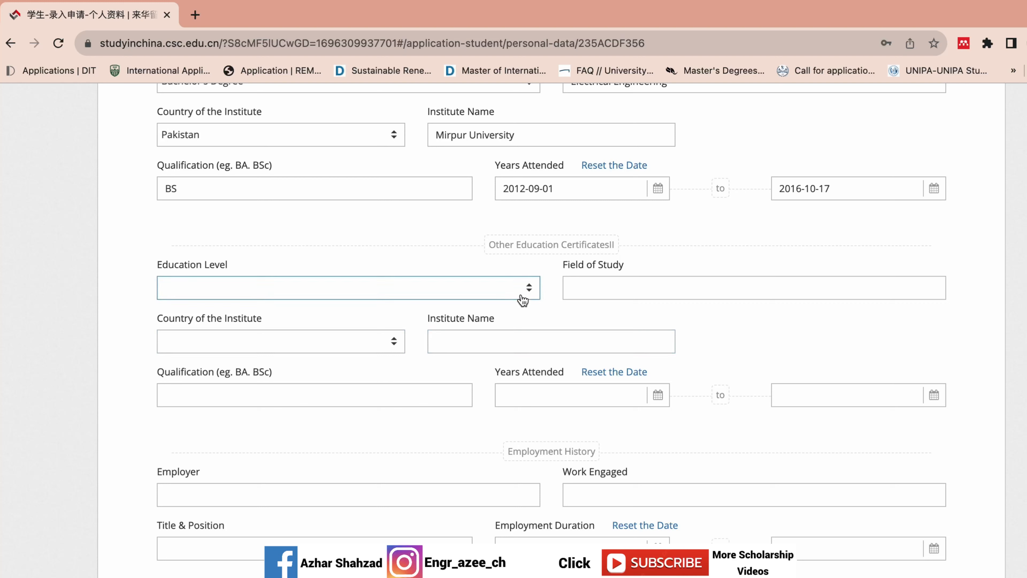
pyautogui.click(522, 296)
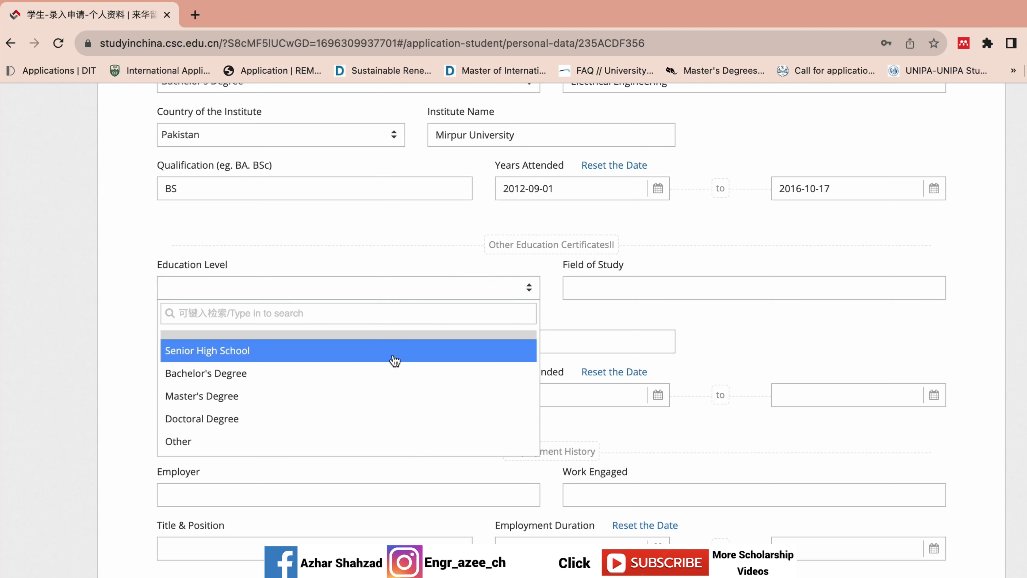
pyautogui.click(393, 358)
pyautogui.click(630, 288)
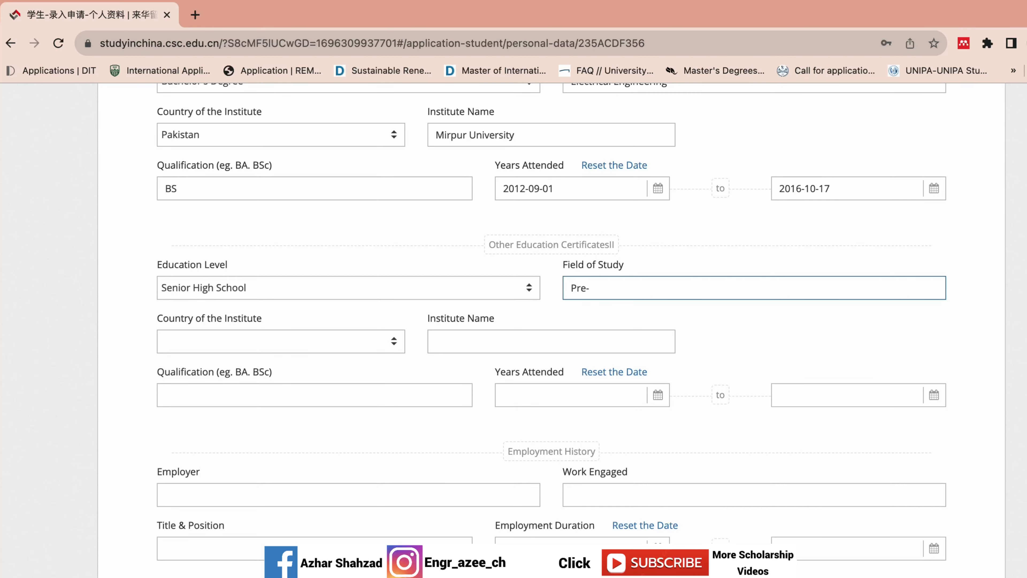
pyautogui.scroll(8, 552, 330)
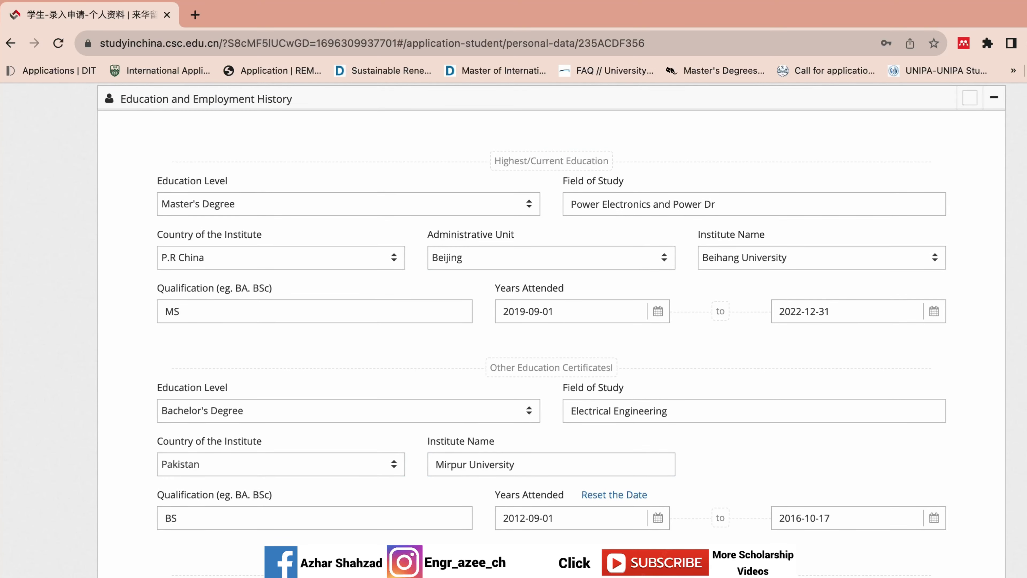
pyautogui.scroll(-2, 994, 459)
pyautogui.scroll(2, 727, 275)
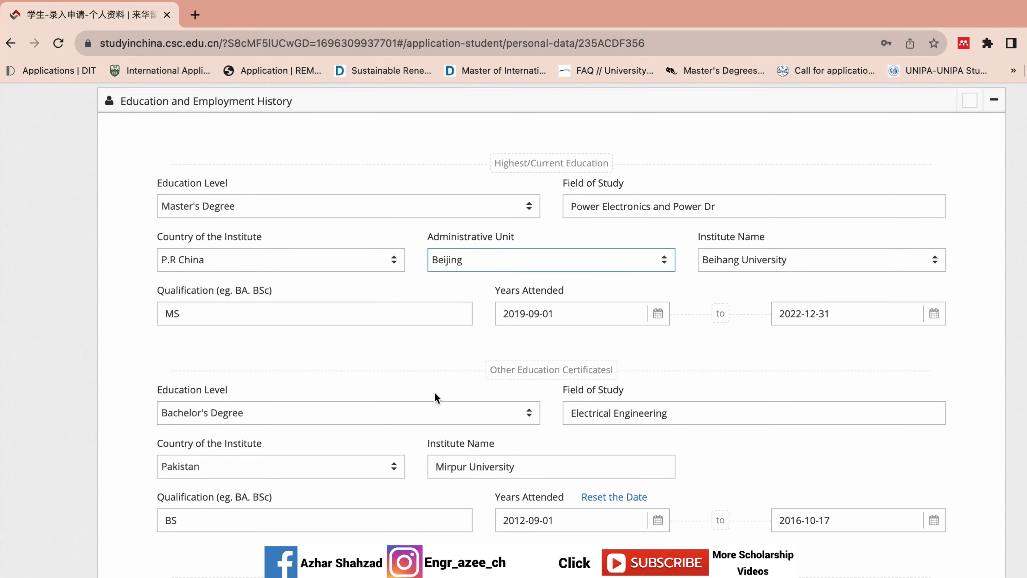
pyautogui.scroll(-6, 577, 470)
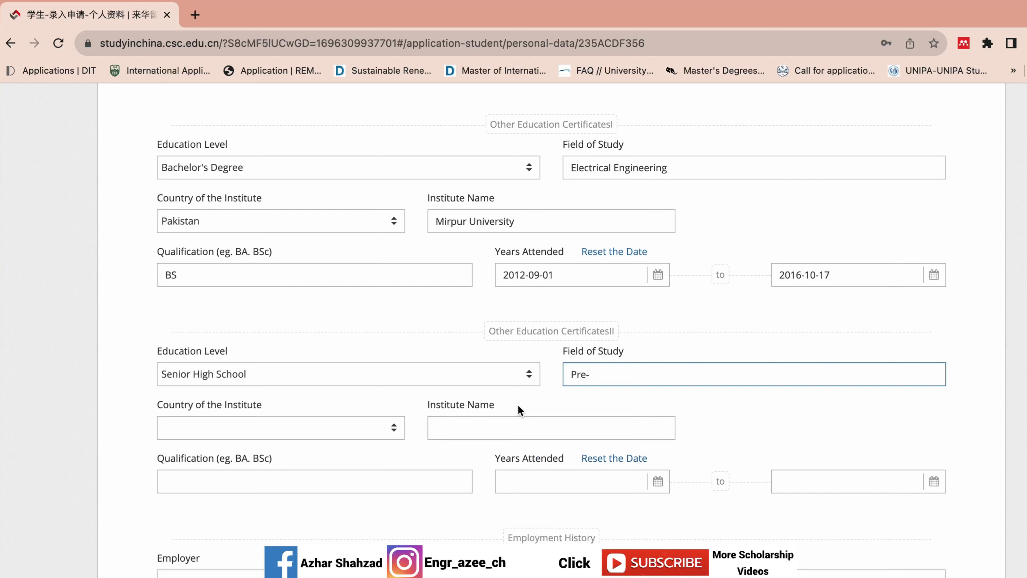
pyautogui.write('Engineering')
# - Set the second certificate's country to Pakistan and institute to AJK Board
pyautogui.click(332, 423)
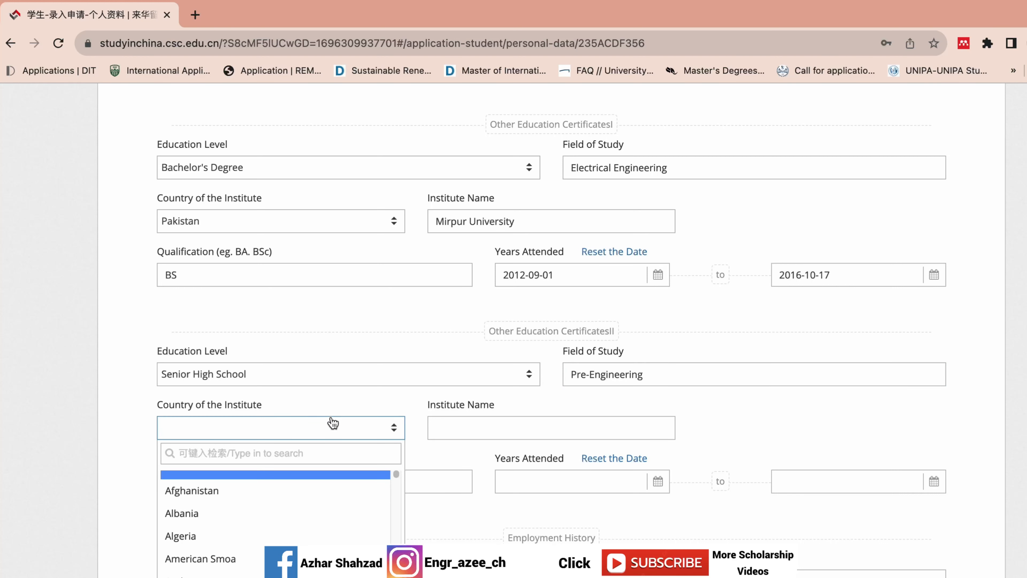
pyautogui.write('pak')
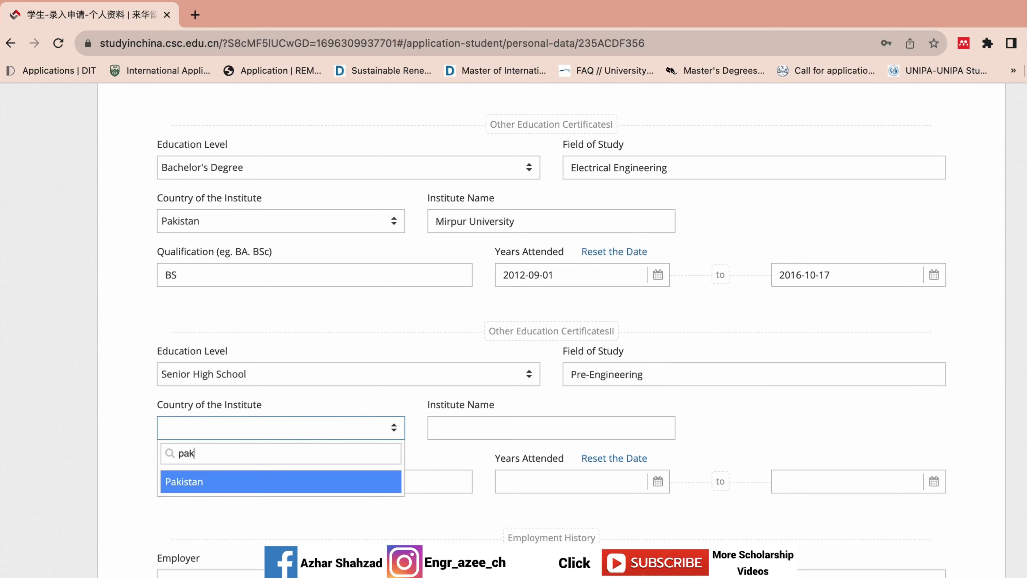
pyautogui.click(308, 480)
pyautogui.click(508, 419)
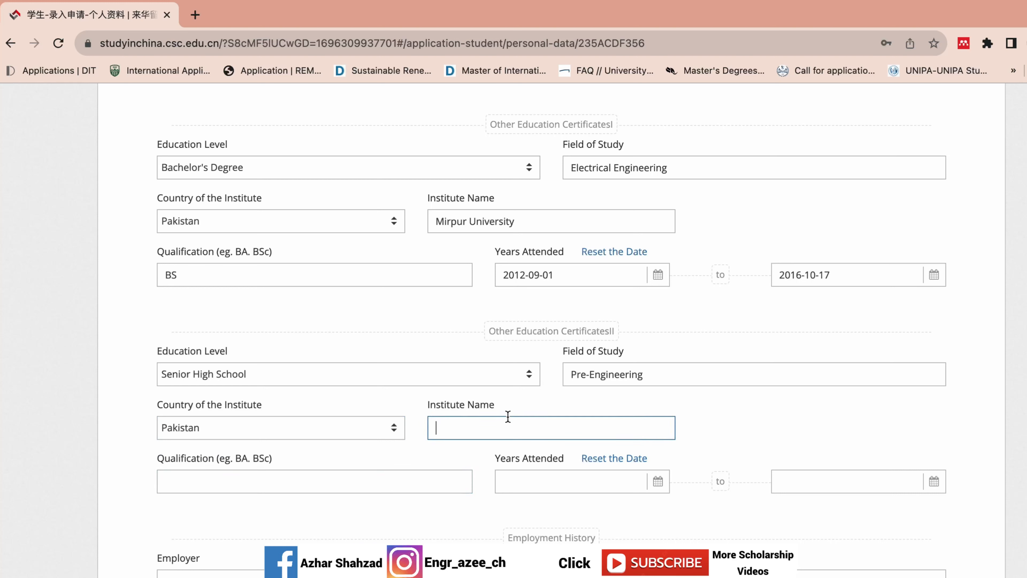
pyautogui.write('AJK Board')
# - Enter Senior High School as the qualification, fixing the typo
pyautogui.click(221, 478)
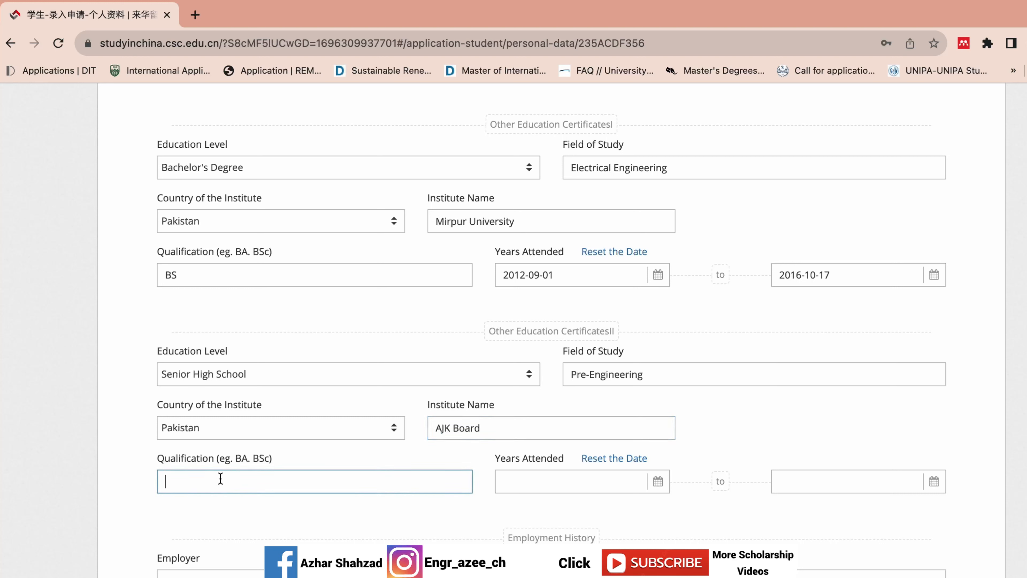
pyautogui.write('Sen')
pyautogui.write('iior')
pyautogui.press('BackSpace')
pyautogui.press('BackSpace')
pyautogui.press('BackSpace')
pyautogui.write('or High Schoo')
# - Set the senior high school start date to 2010-09-01
pyautogui.click(572, 482)
pyautogui.click(577, 507)
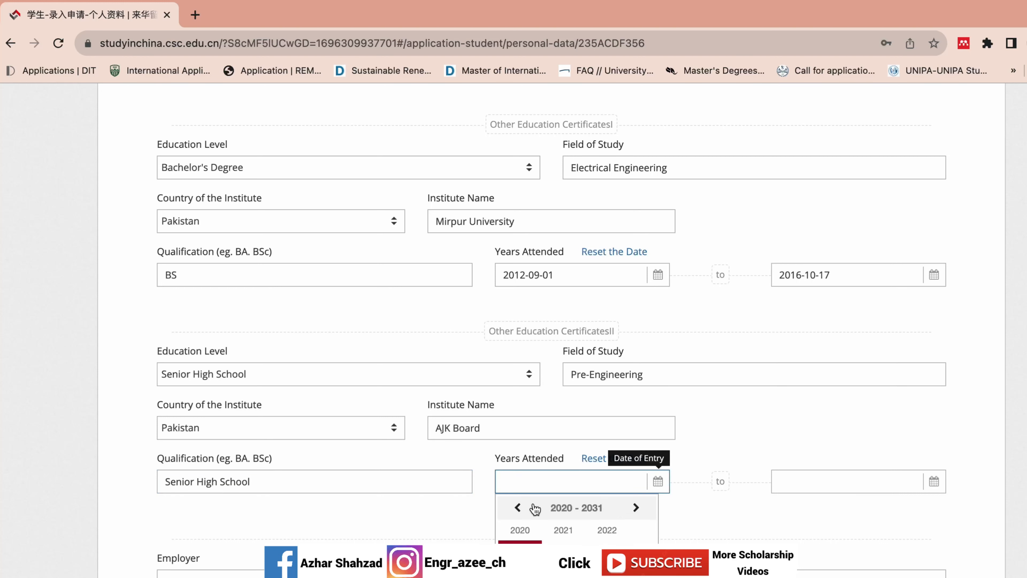
pyautogui.click(519, 507)
pyautogui.click(518, 509)
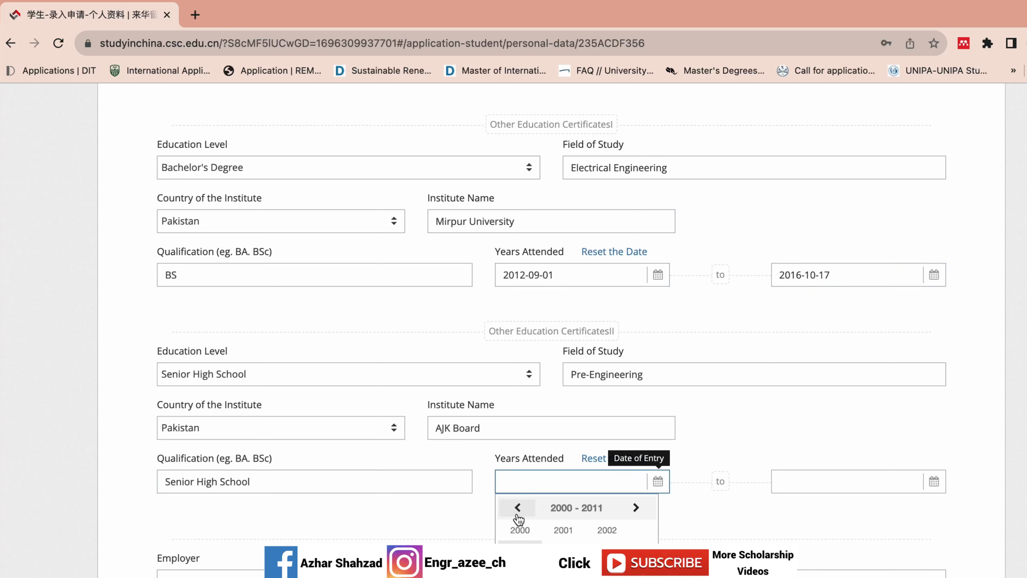
pyautogui.click(607, 576)
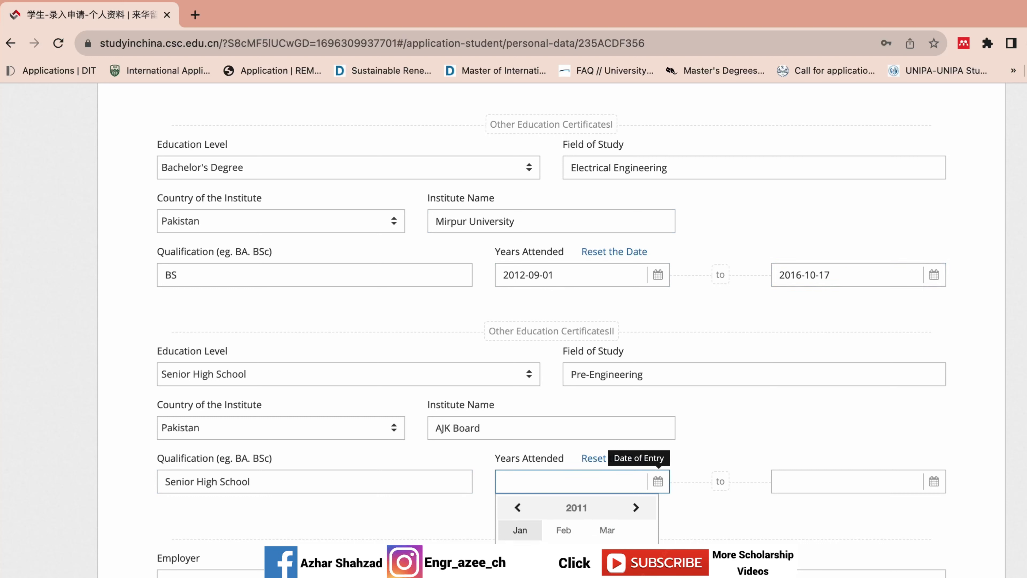
pyautogui.click(518, 509)
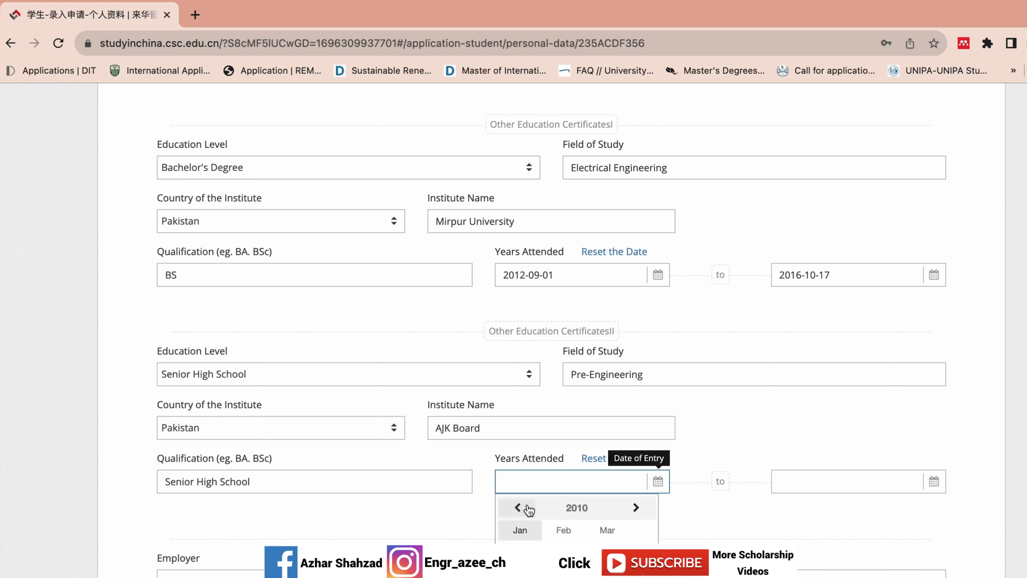
pyautogui.click(607, 571)
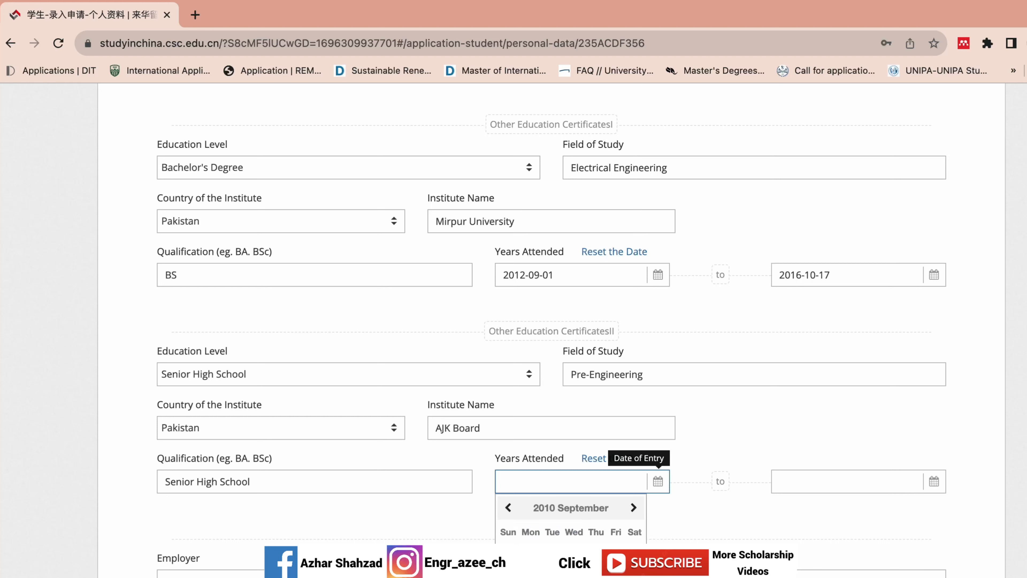
pyautogui.click(573, 553)
# - Set the senior high school end date to 2012-09-01
pyautogui.click(785, 486)
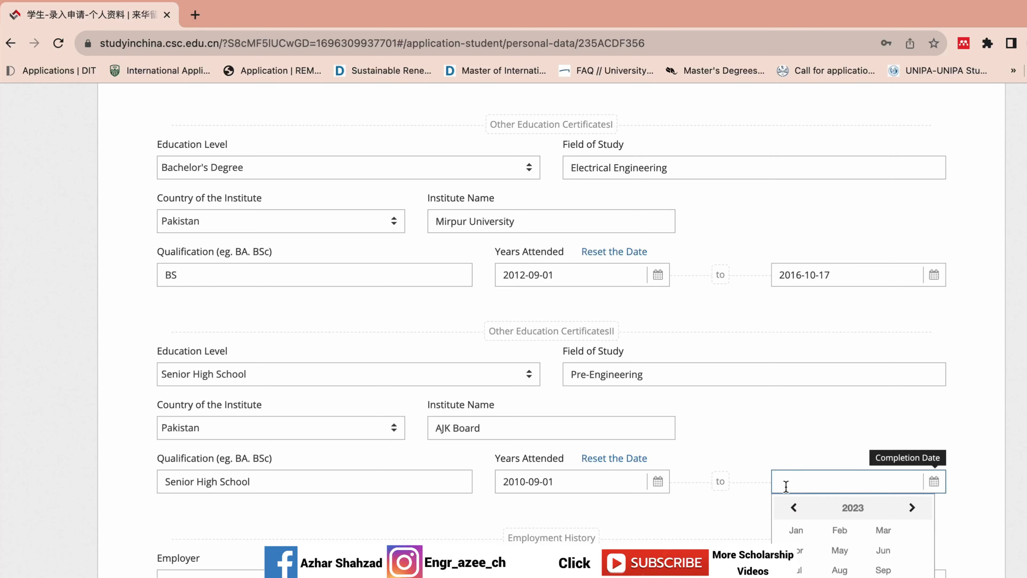
pyautogui.click(836, 511)
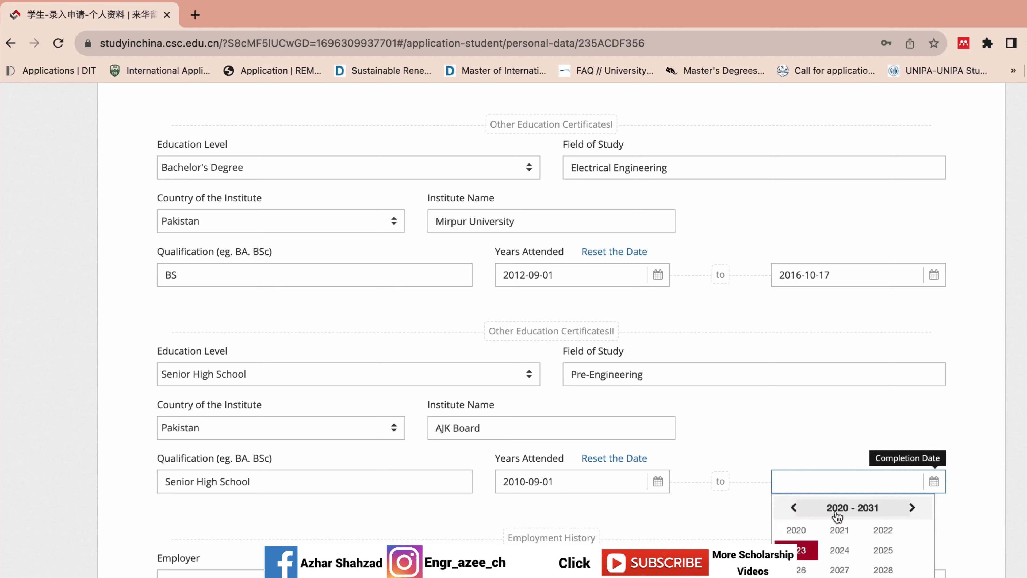
pyautogui.click(793, 507)
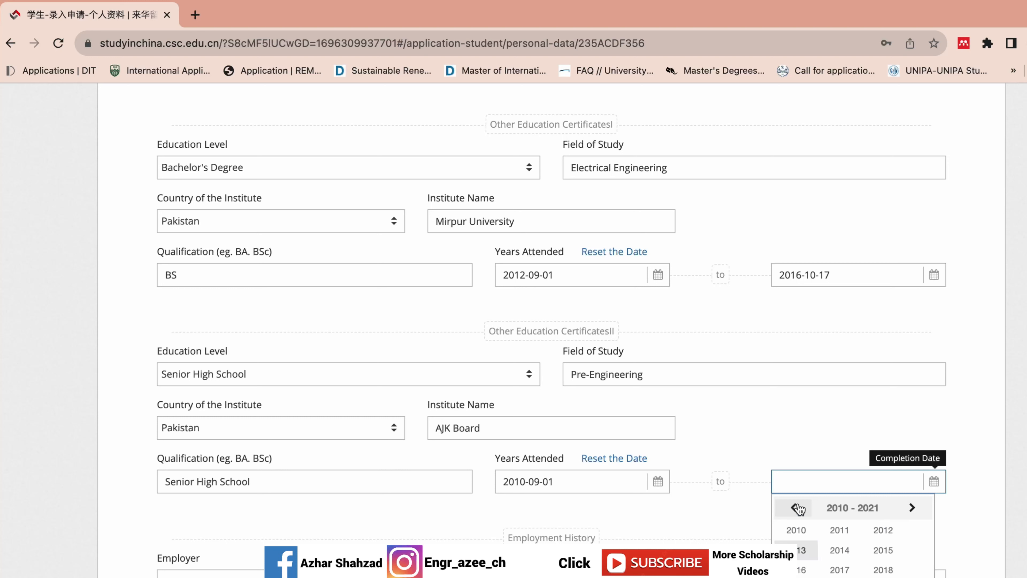
pyautogui.click(882, 530)
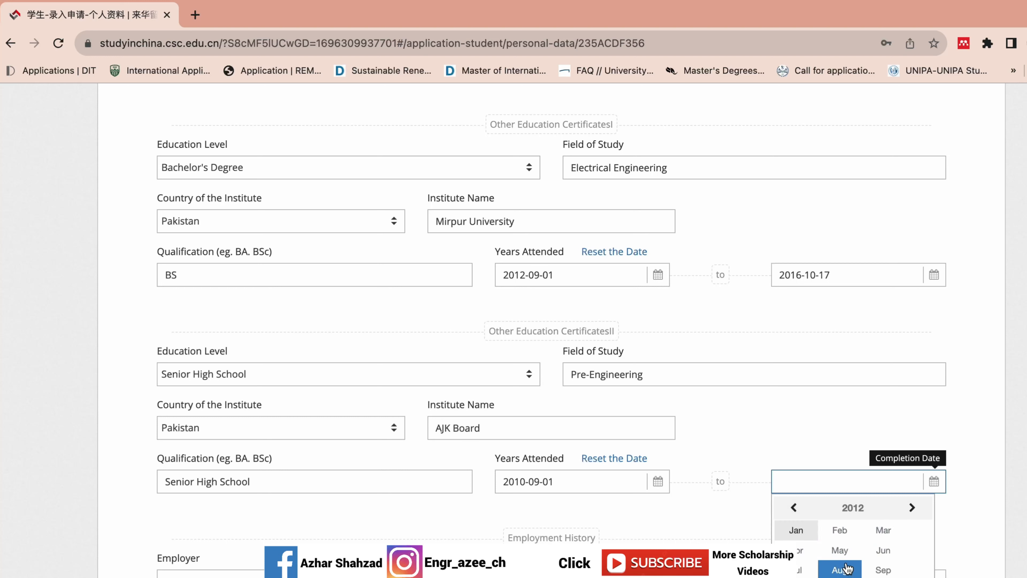
pyautogui.click(869, 570)
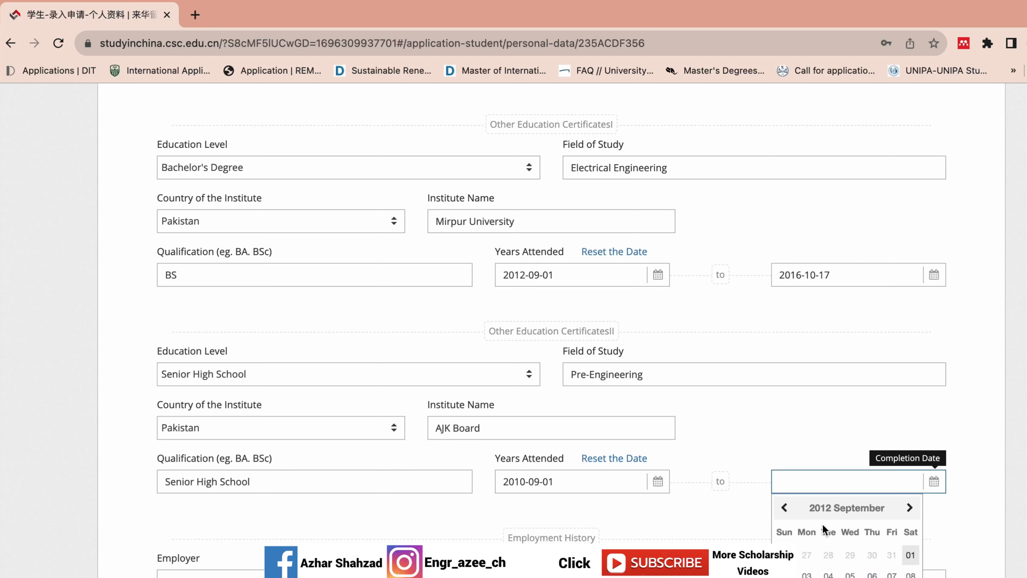
pyautogui.click(905, 555)
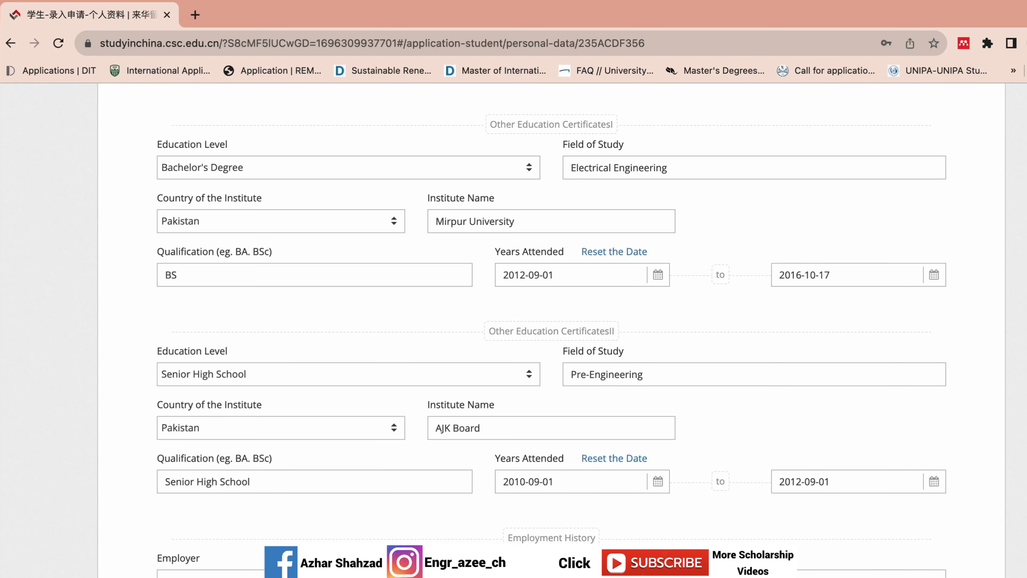
pyautogui.scroll(-4, 551, 329)
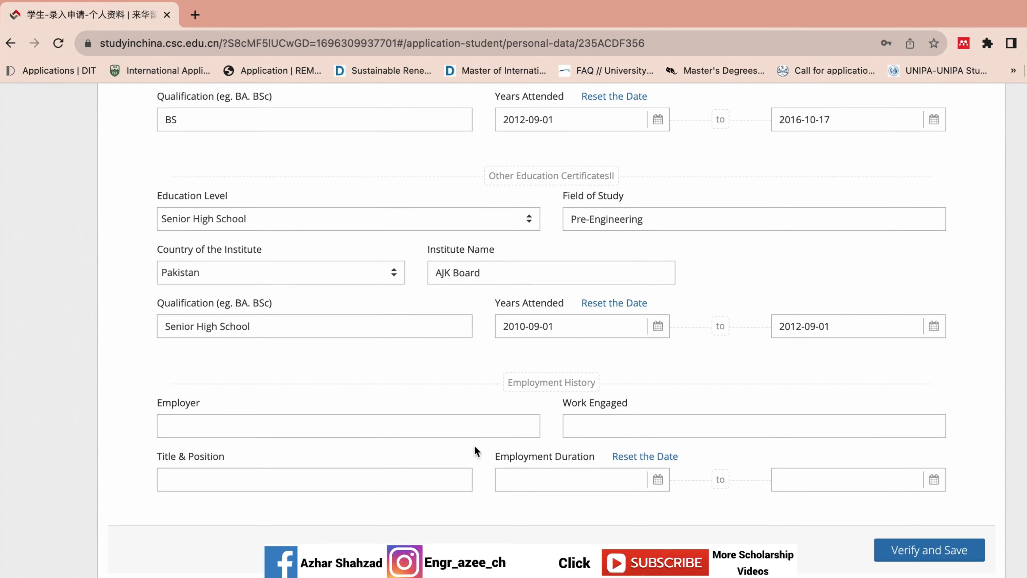
# - Fill Employer with 'PTCL Comapny', Work Engaged with 'N/A', and Title & Position with 'Trainee Engineer'
pyautogui.click(435, 429)
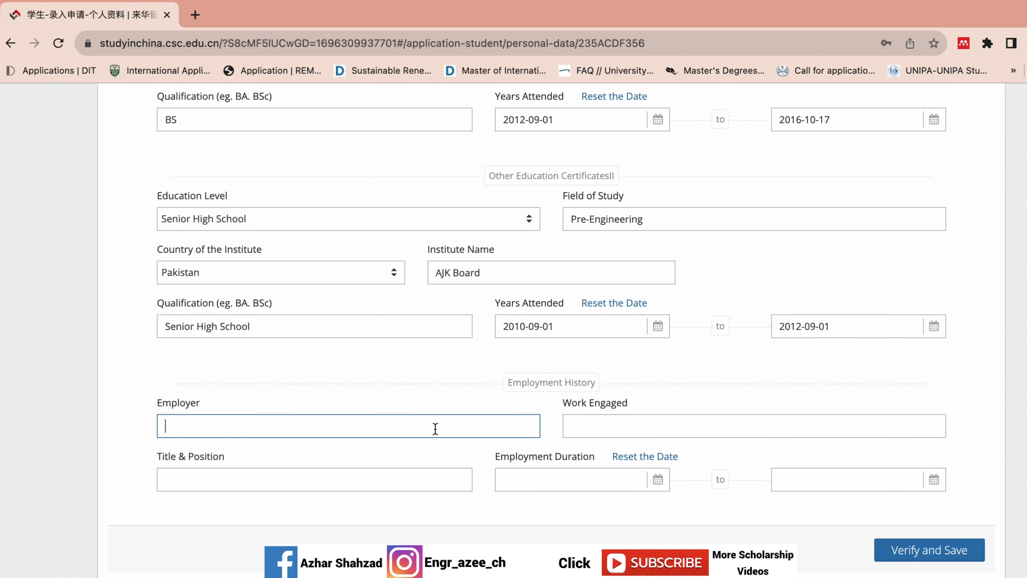
pyautogui.write('PTCL Comapny')
pyautogui.click(700, 427)
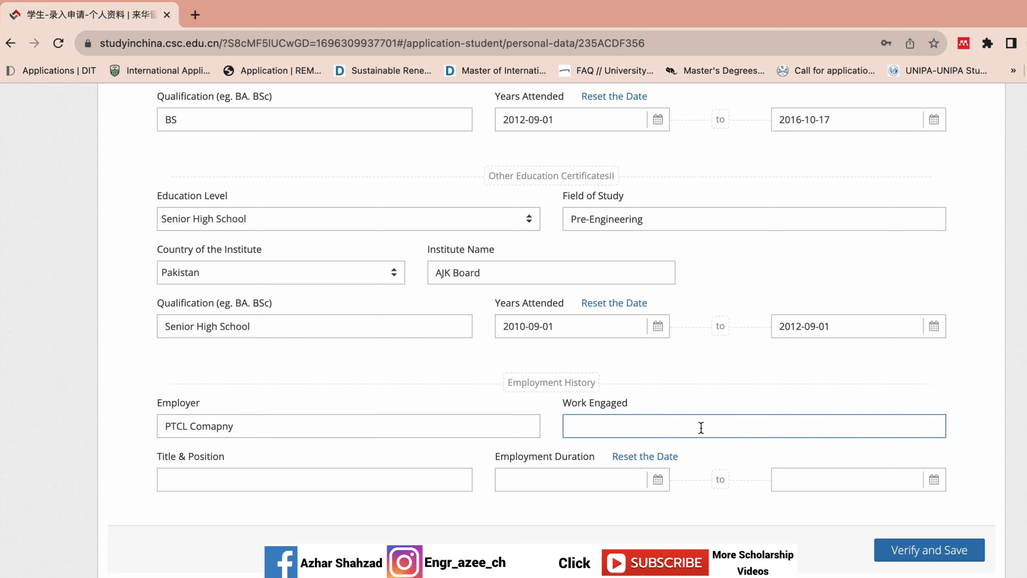
pyautogui.write('N?A')
pyautogui.press('BackSpace')
pyautogui.press('BackSpace')
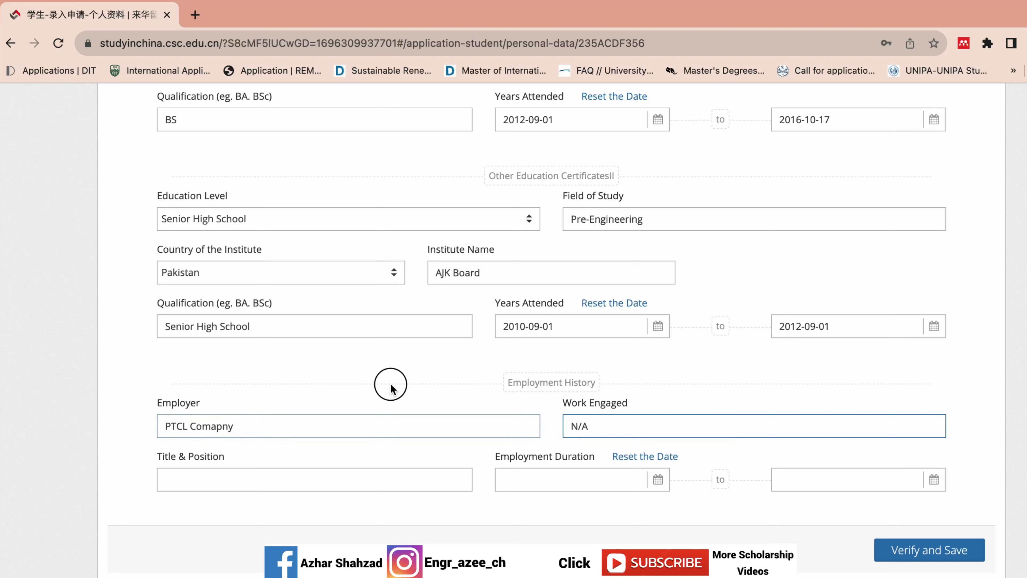
pyautogui.click(234, 472)
pyautogui.write('T')
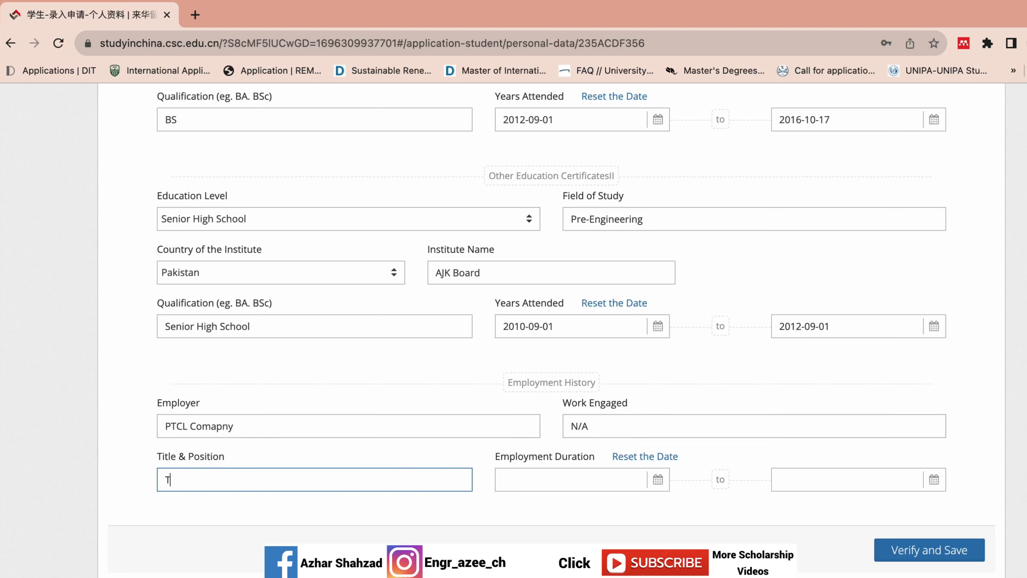
pyautogui.write('rainee Engineer')
pyautogui.click(539, 483)
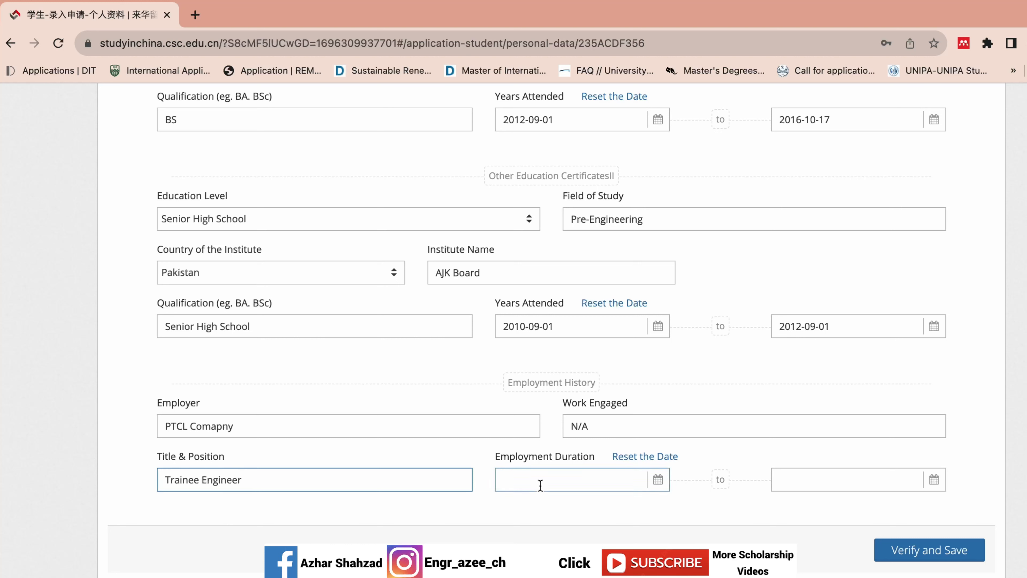
# - Set the employment start date to 2016-10-01
pyautogui.click(552, 506)
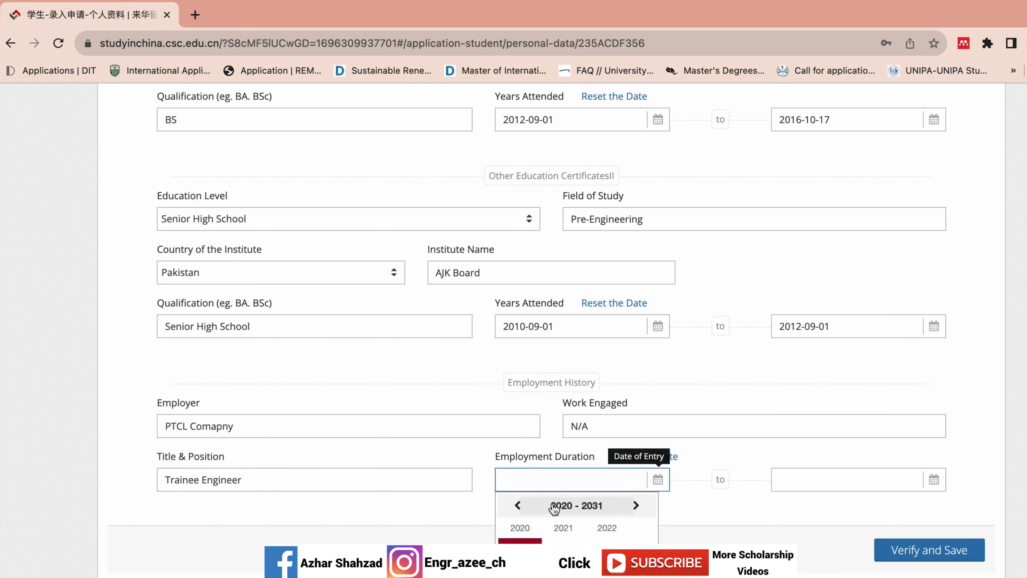
pyautogui.click(518, 506)
pyautogui.click(519, 506)
pyautogui.click(520, 507)
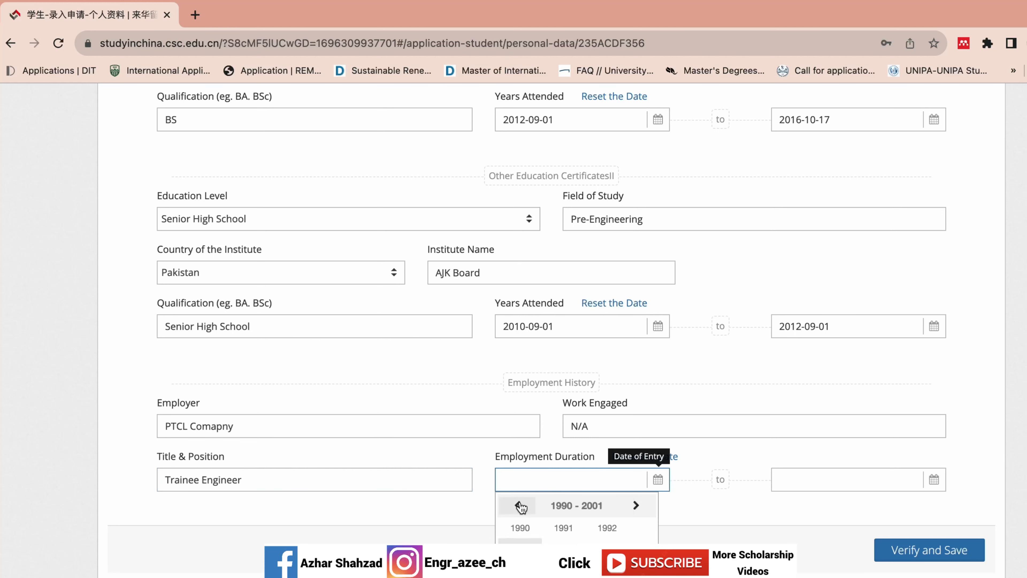
pyautogui.click(642, 510)
pyautogui.click(643, 512)
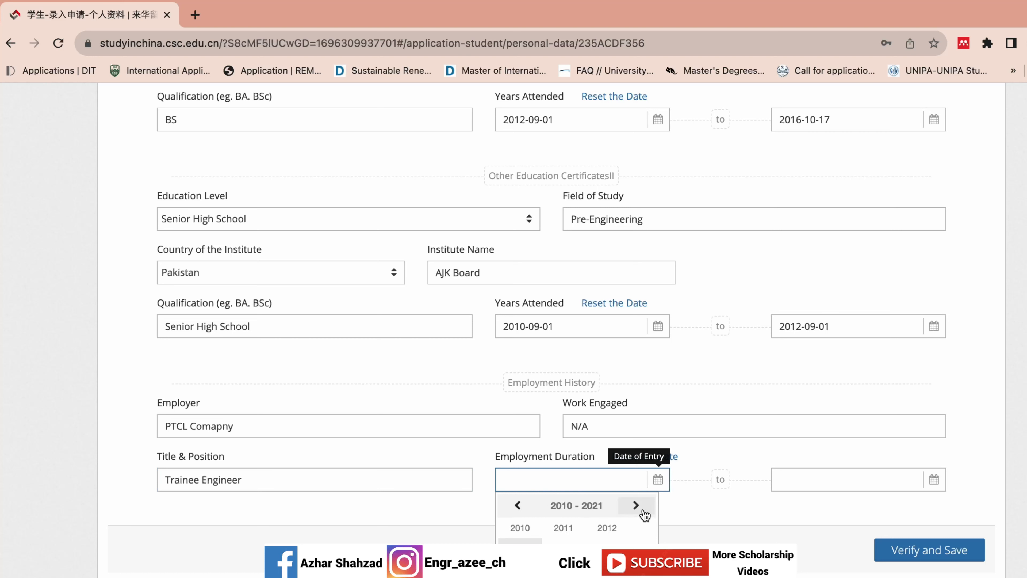
pyautogui.click(520, 567)
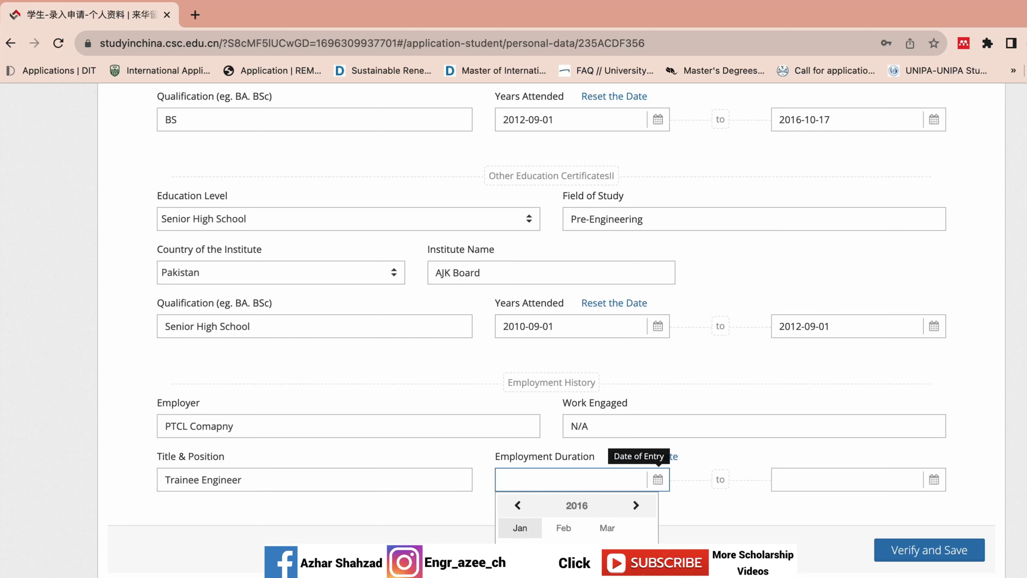
pyautogui.click(520, 576)
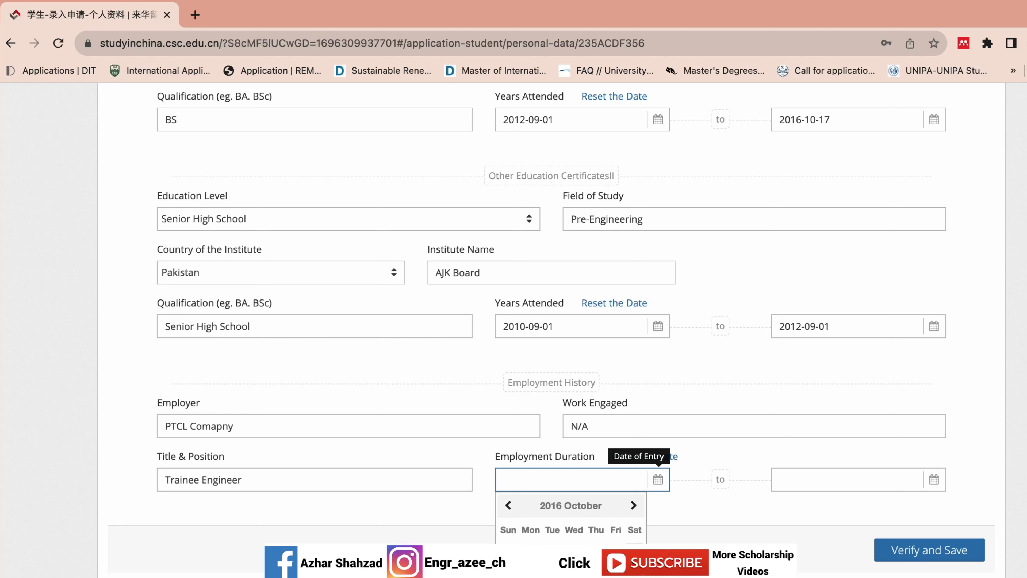
pyautogui.click(633, 547)
# - Set the employment end date to 2017-09-01 and save the details
pyautogui.click(787, 478)
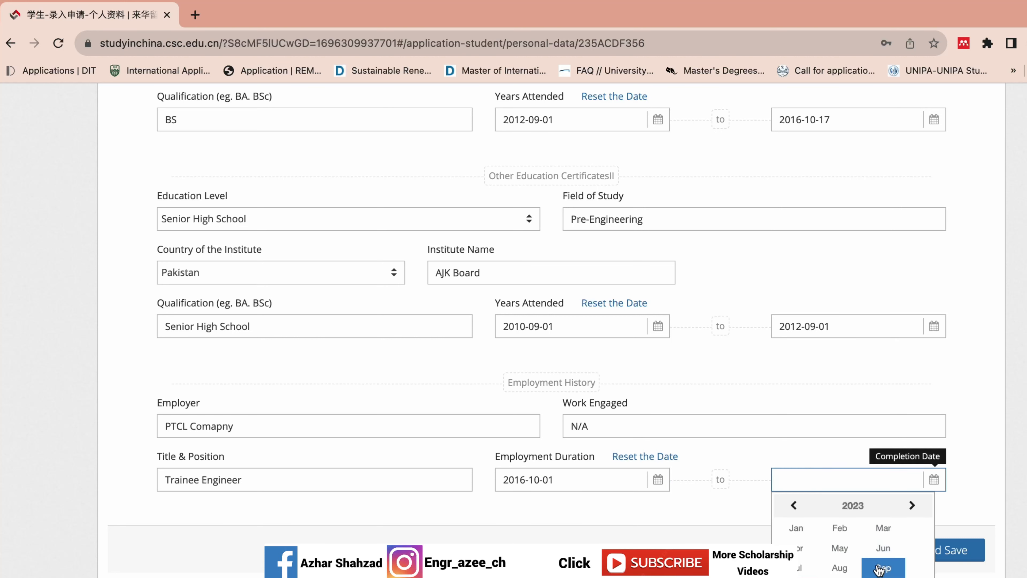
pyautogui.click(837, 506)
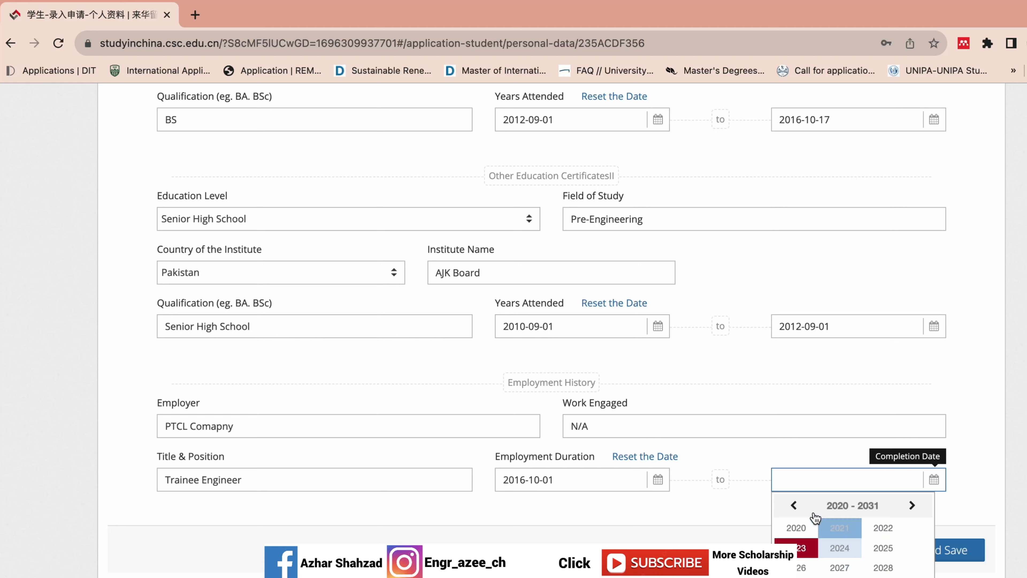
pyautogui.click(794, 505)
pyautogui.click(840, 567)
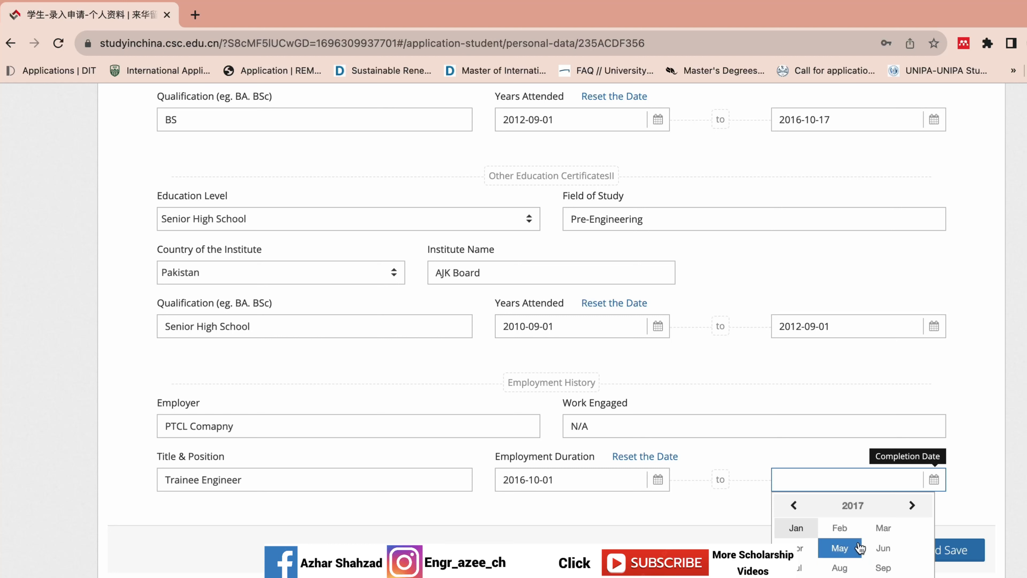
pyautogui.click(885, 568)
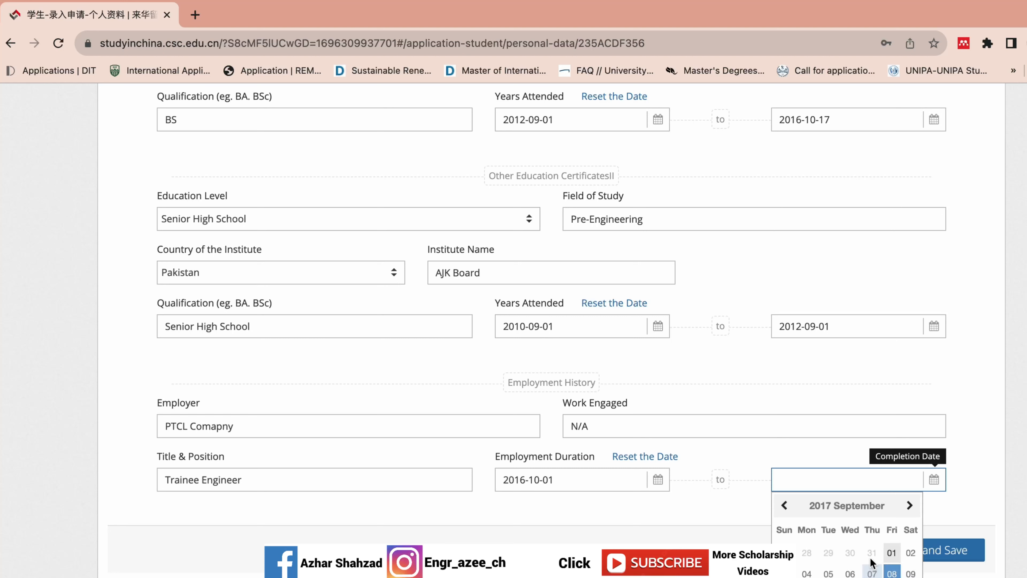
pyautogui.click(888, 552)
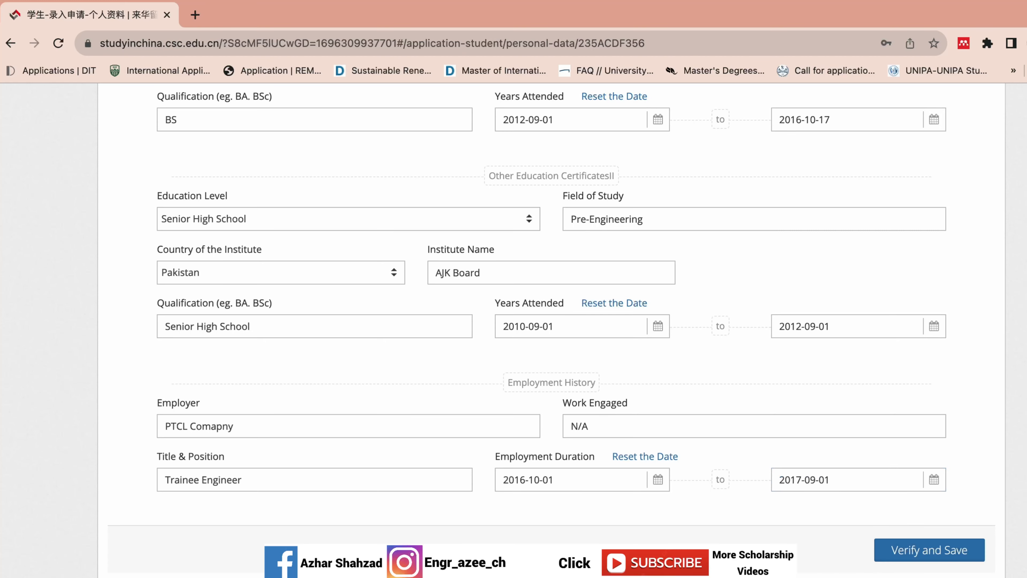
pyautogui.click(905, 550)
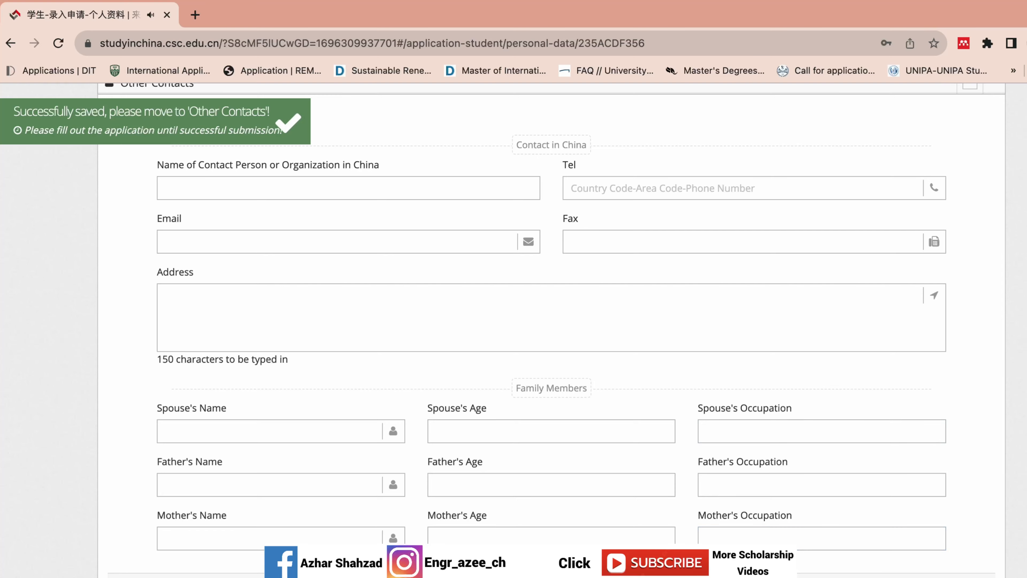
# - Review Personal Information, keeping the emergency contact's gender as Male
pyautogui.scroll(8, 513, 330)
pyautogui.click(994, 326)
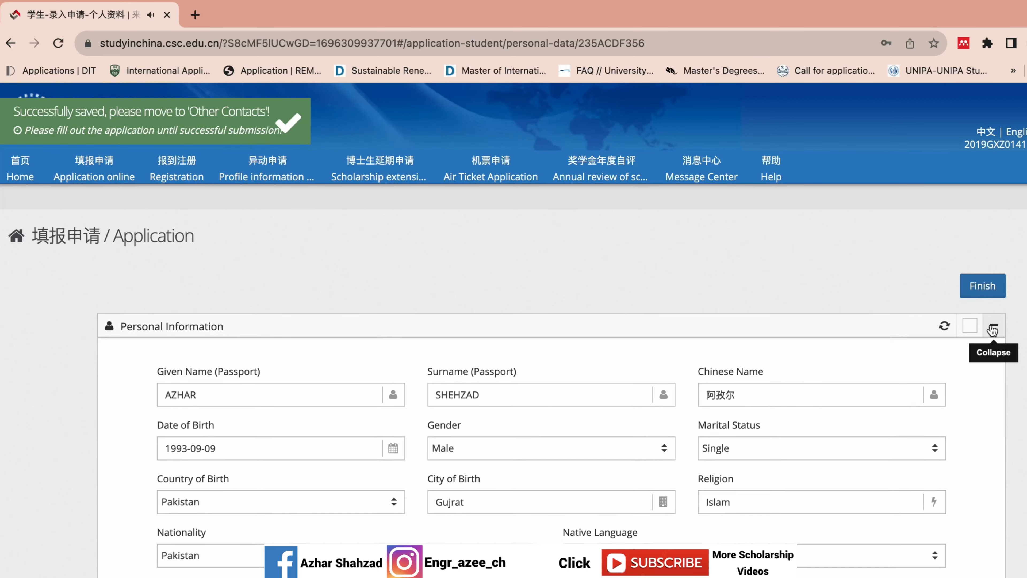
pyautogui.scroll(-15, 551, 330)
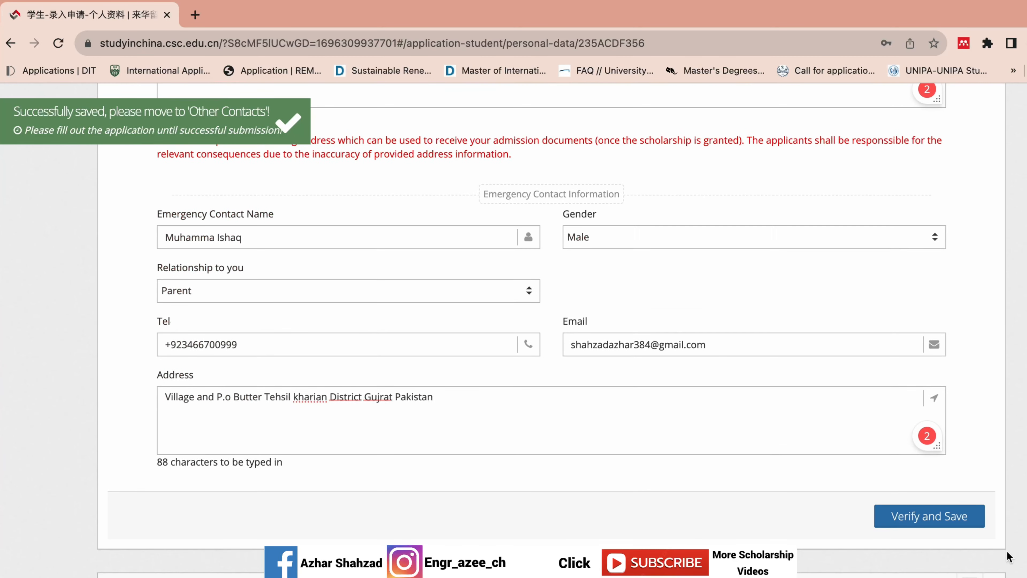
pyautogui.scroll(5, 552, 330)
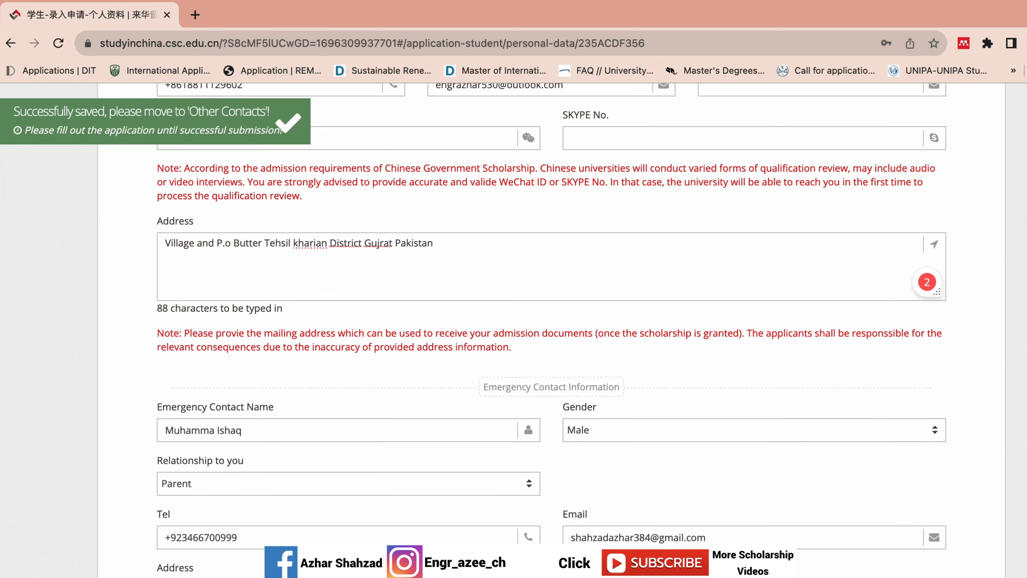
pyautogui.click(752, 426)
pyautogui.click(697, 482)
# - Save the Personal Information and the Education and Employment History sections
pyautogui.scroll(-4, 551, 324)
pyautogui.click(938, 542)
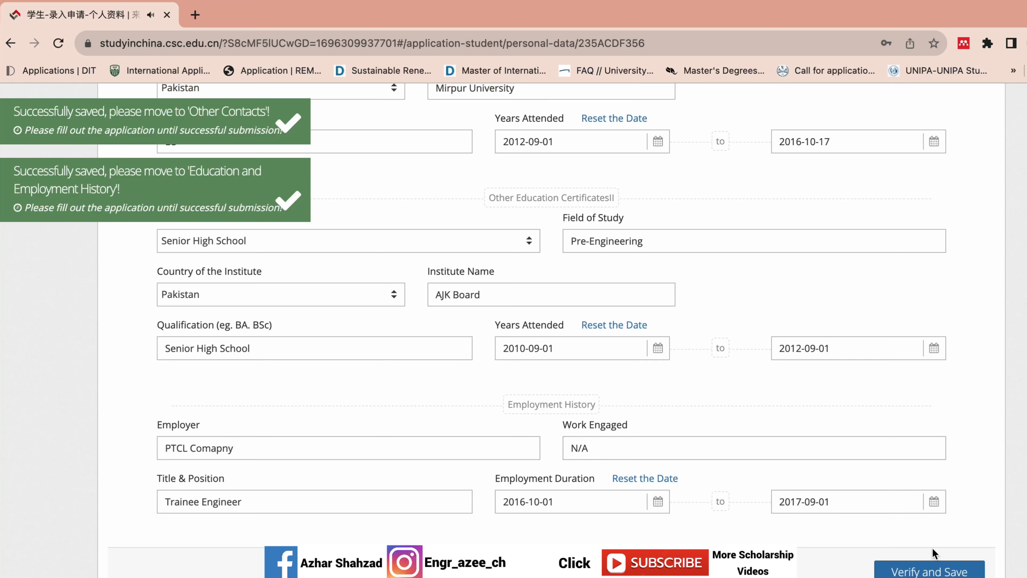
pyautogui.click(926, 565)
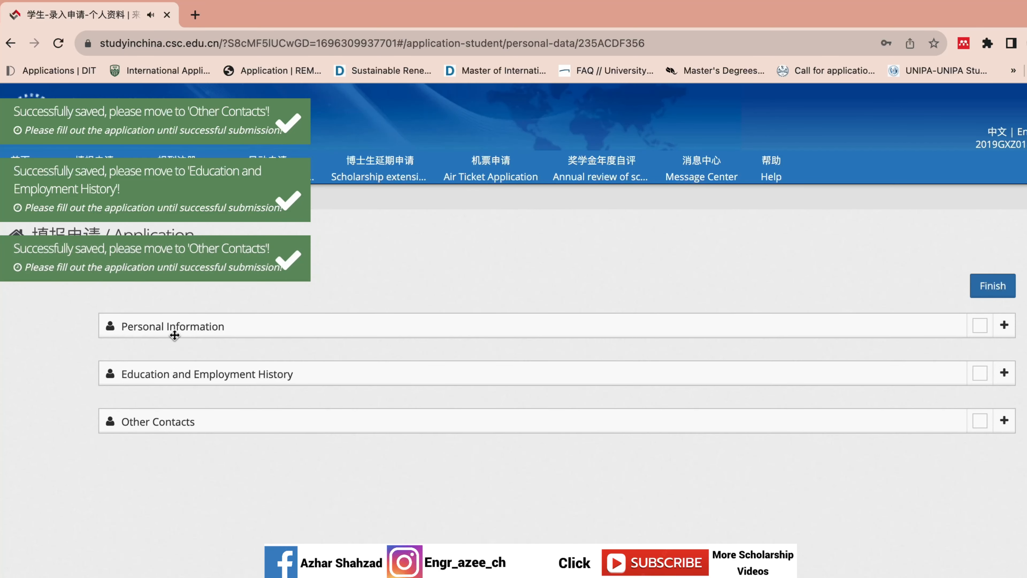
# - Expand the Education and Employment History section and scroll down to Other Contacts
pyautogui.click(199, 379)
pyautogui.click(1004, 372)
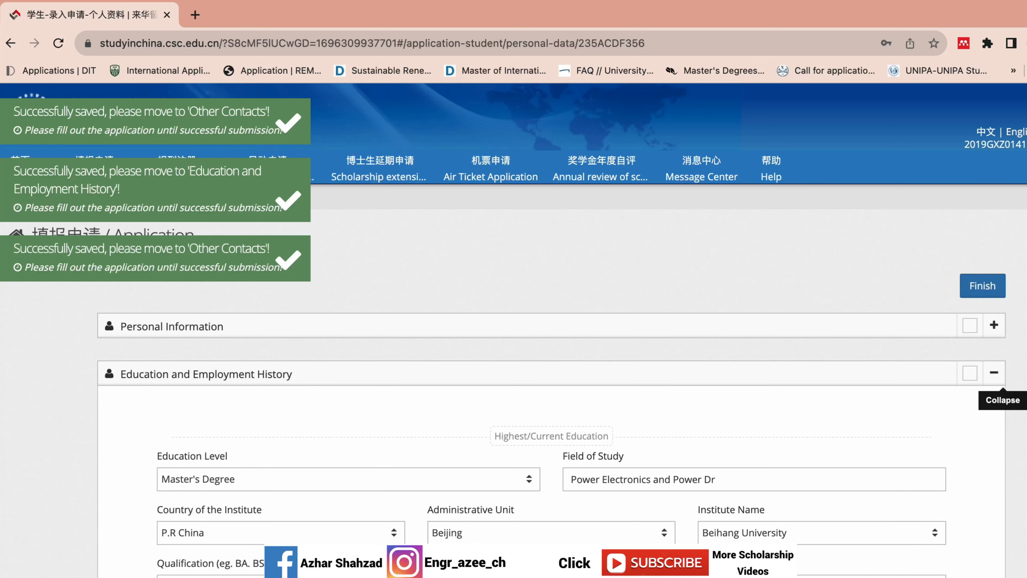
pyautogui.scroll(-15, 562, 309)
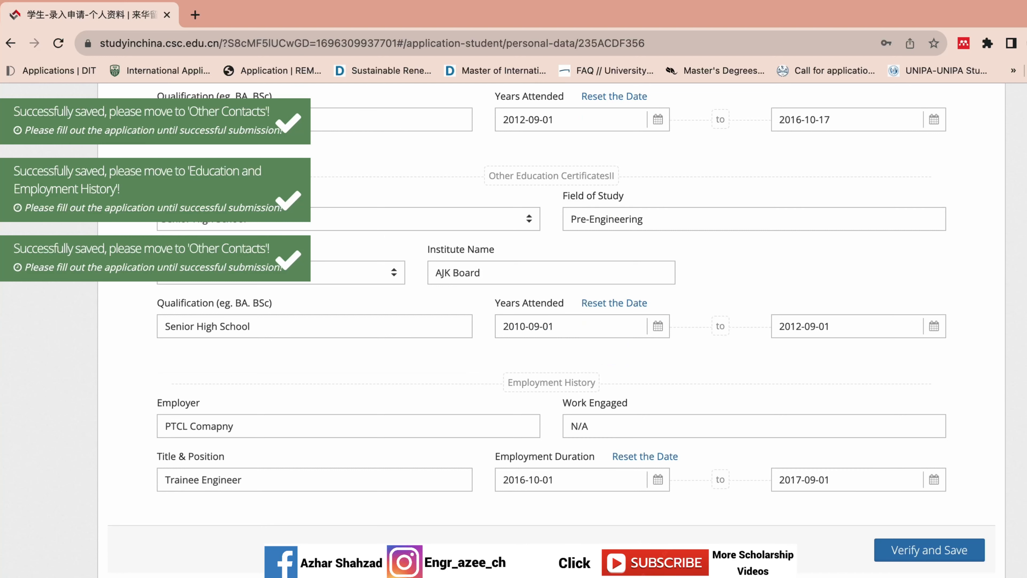
pyautogui.scroll(-10, 994, 226)
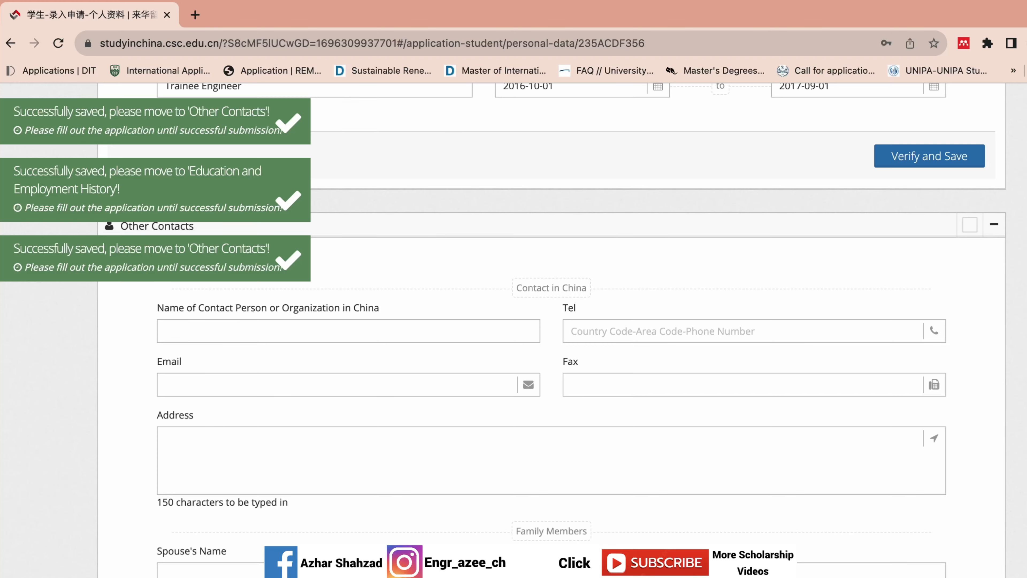
pyautogui.scroll(-3, 551, 324)
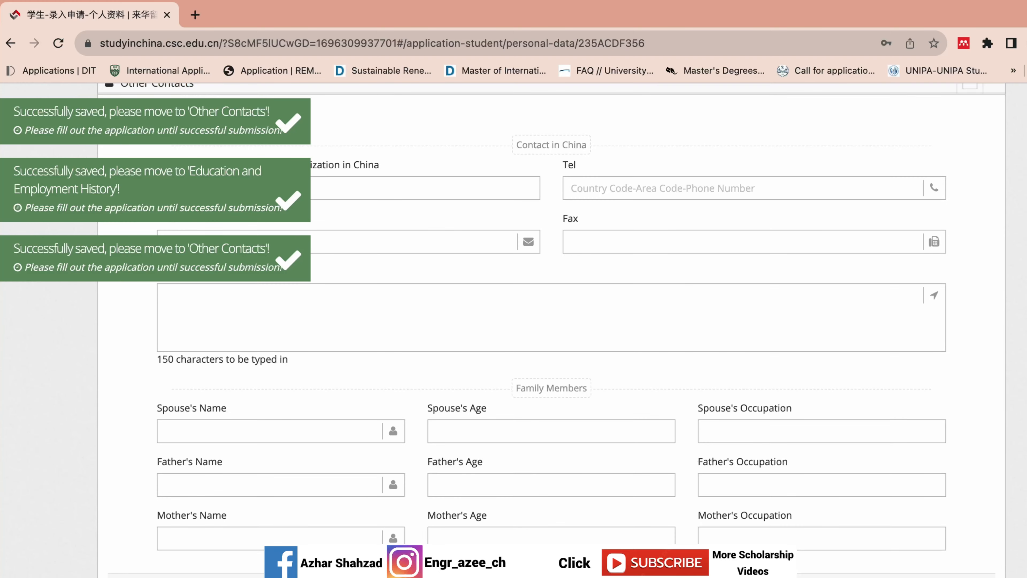
pyautogui.scroll(8, 552, 323)
pyautogui.scroll(-3, 552, 323)
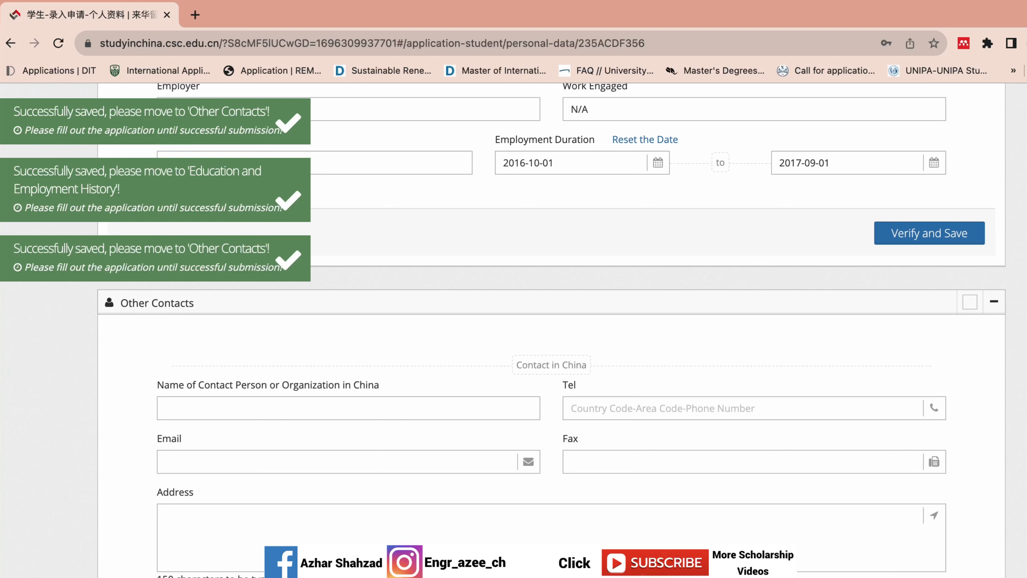
# - Select the contact-in-China name field, leave the Other Contacts fields blank, and scroll to the end
pyautogui.click(476, 398)
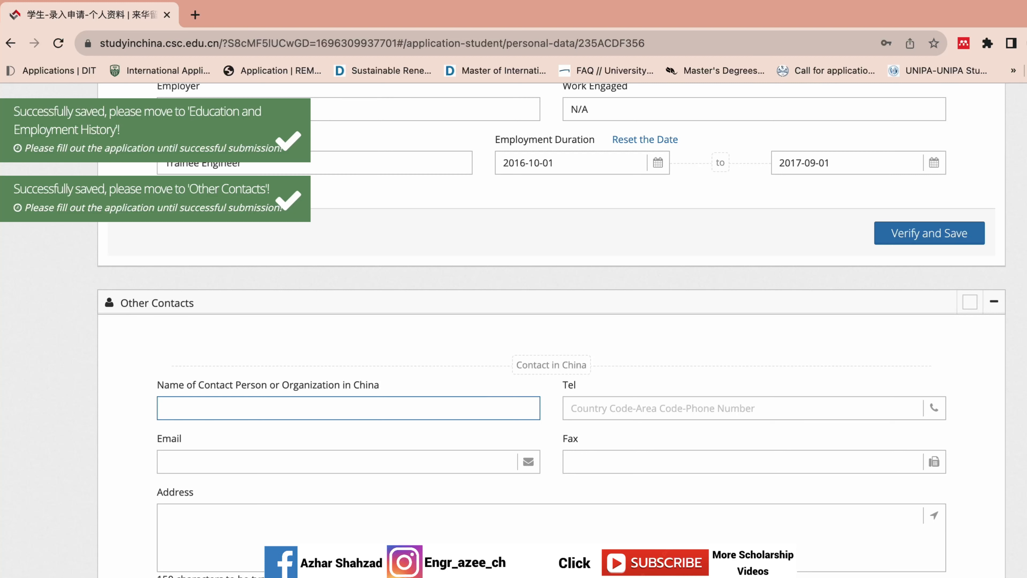
pyautogui.scroll(-5, 551, 336)
pyautogui.scroll(5, 551, 336)
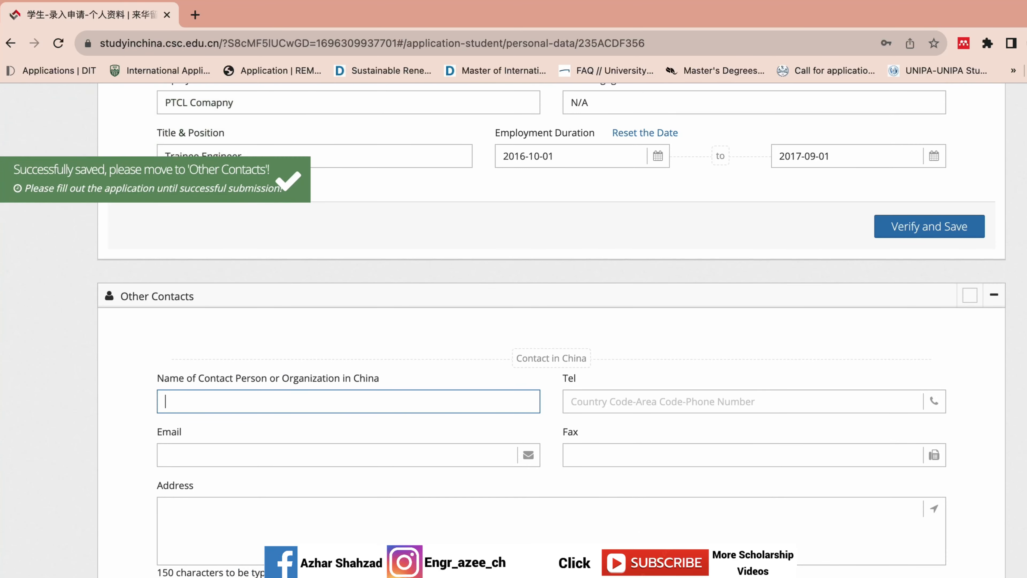
pyautogui.scroll(-3, 551, 323)
pyautogui.scroll(-2, 335, 447)
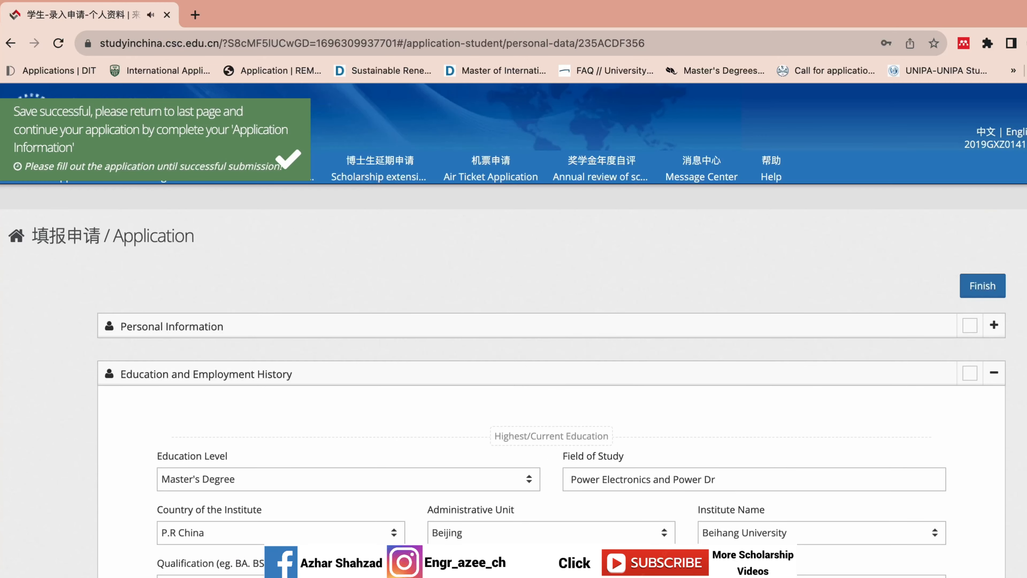
# - Finish the personal details, then reopen them for editing and scroll to Other Contacts
pyautogui.click(975, 287)
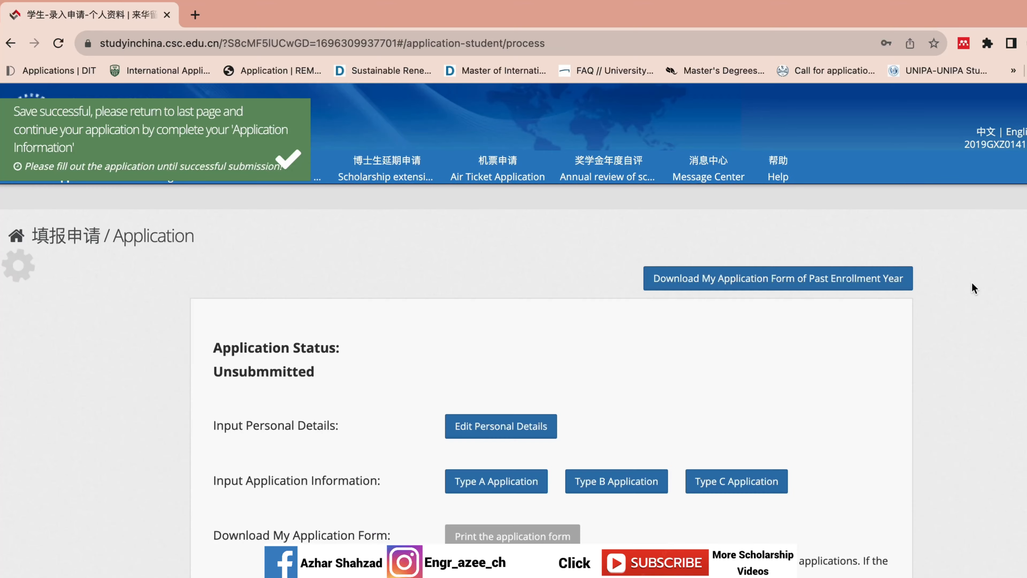
pyautogui.click(536, 424)
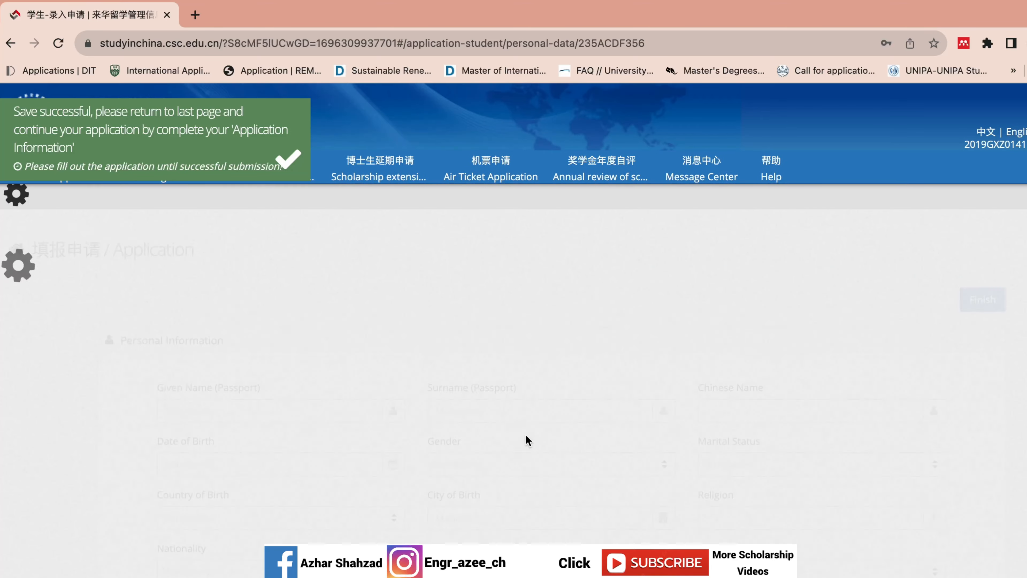
pyautogui.scroll(-20, 513, 323)
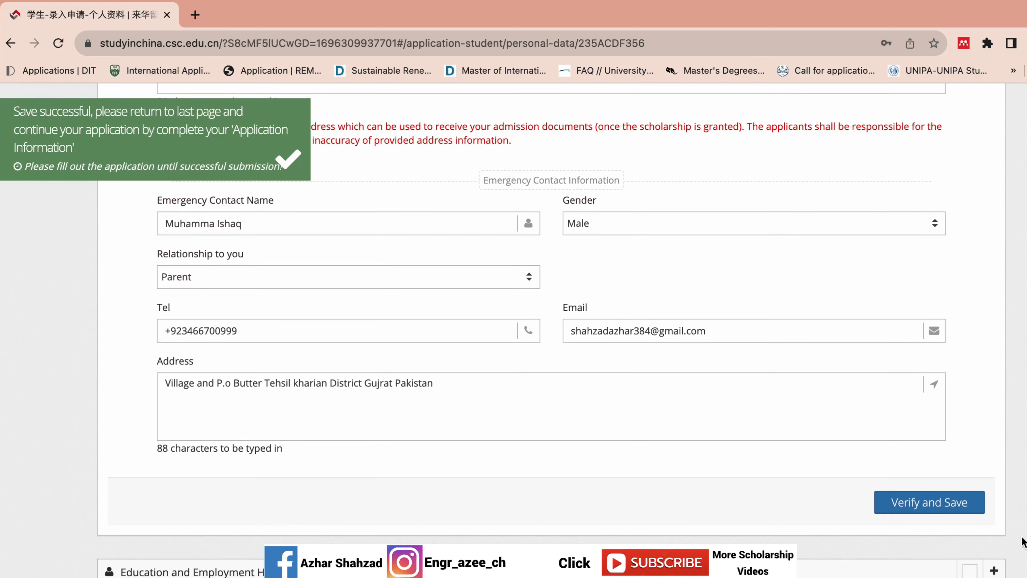
pyautogui.scroll(-10, 944, 571)
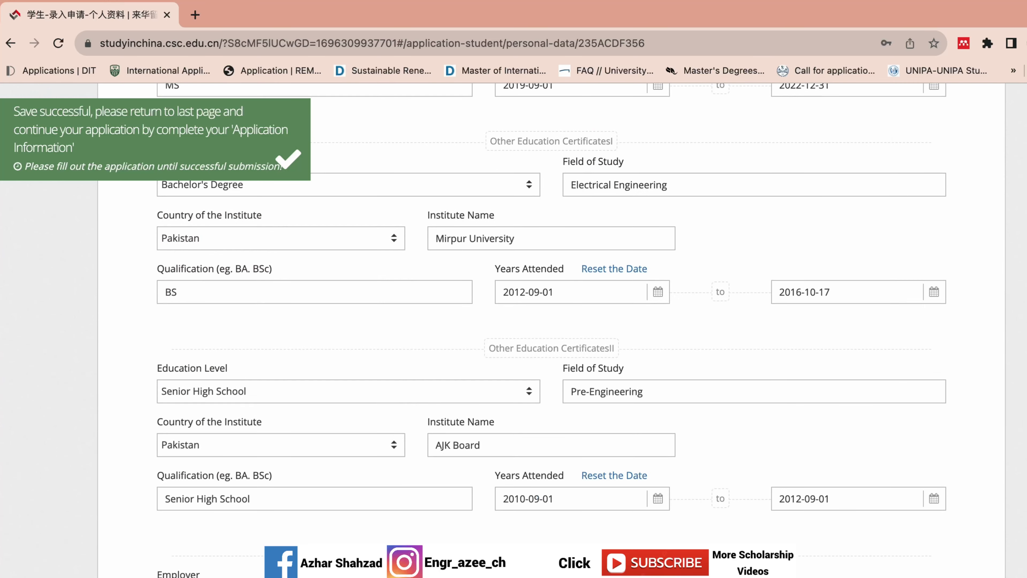
pyautogui.scroll(-4, 551, 324)
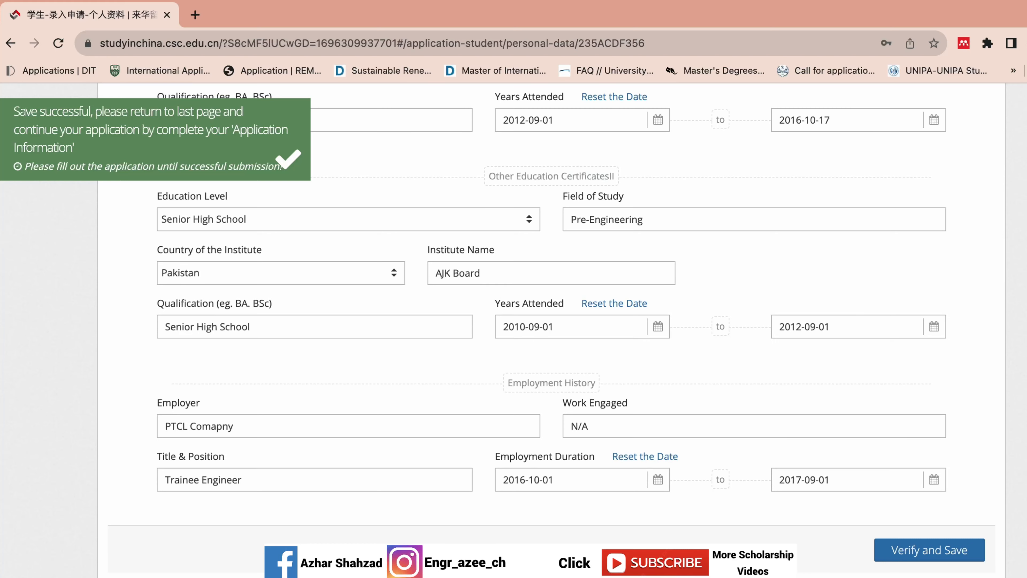
pyautogui.scroll(-12, 702, 420)
pyautogui.scroll(3, 702, 420)
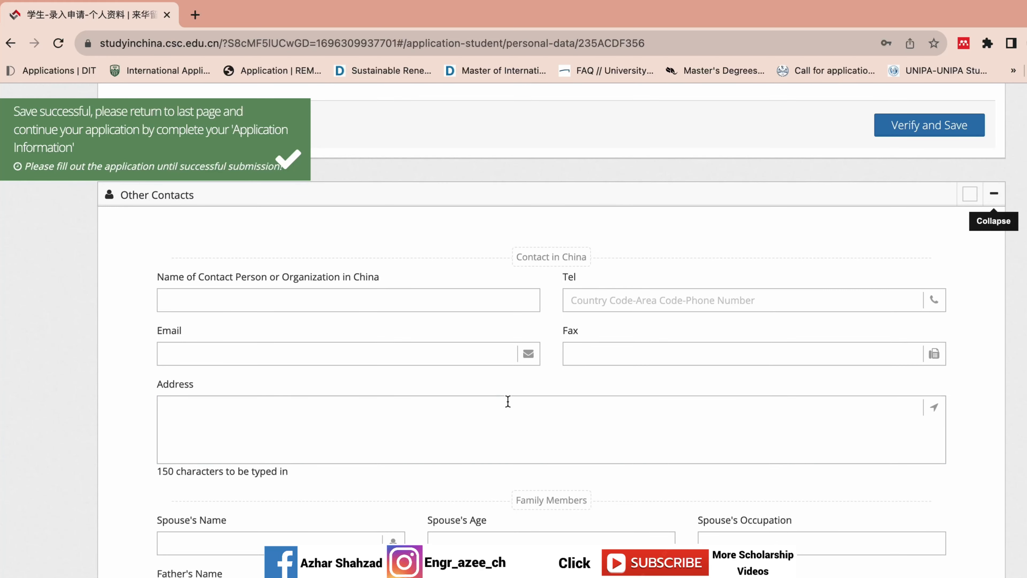
# - Select the Contact in China field labels and switch to the Dictionary desktop
pyautogui.click(206, 288)
pyautogui.moveTo(158, 267); pyautogui.dragTo(449, 484)
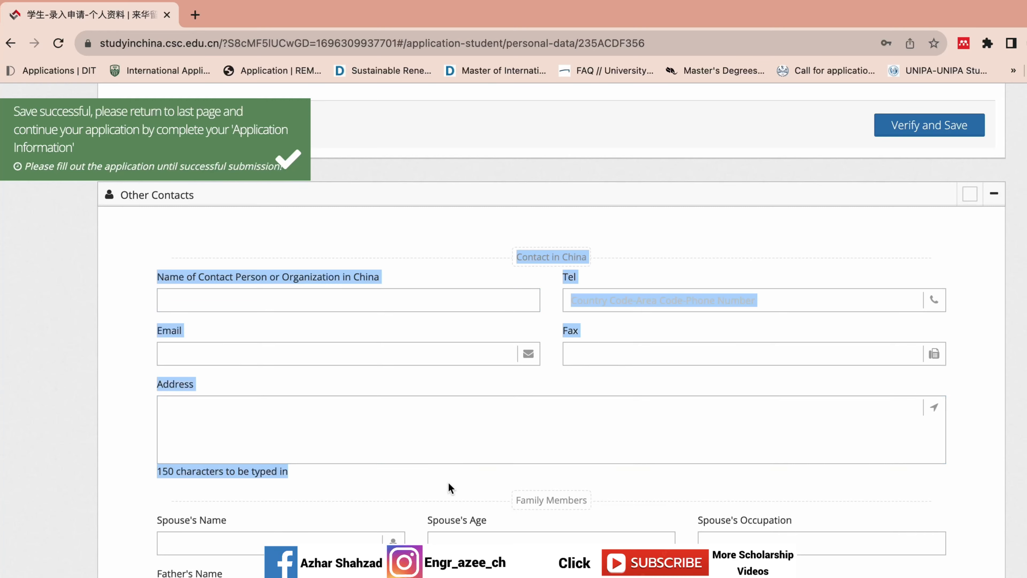
pyautogui.click(450, 487)
pyautogui.hotkey('ctrl', 'Left')
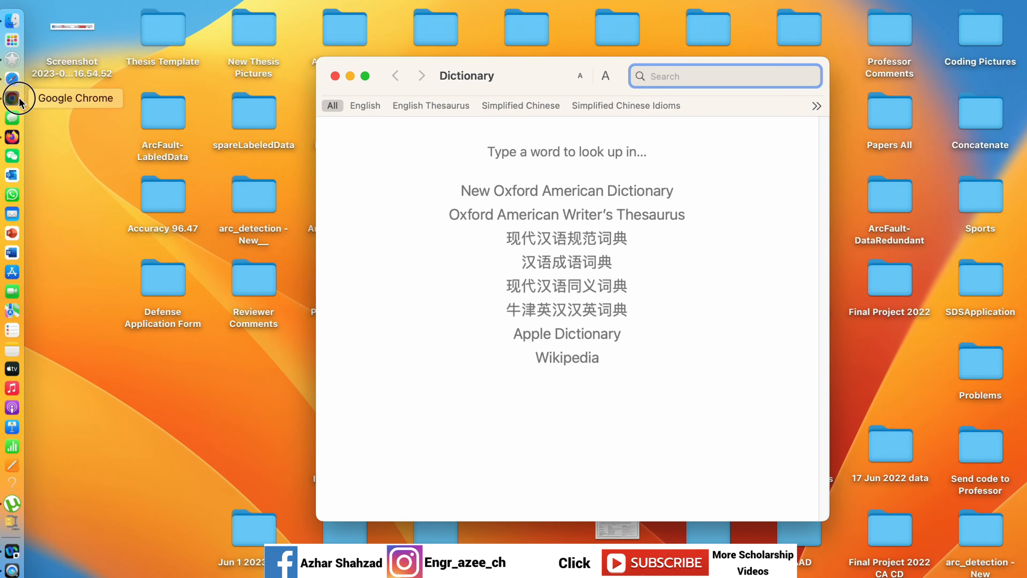
# - Bring Chrome's CGSIS personal data form back from the Dictionary desktop
pyautogui.click(7, 98)
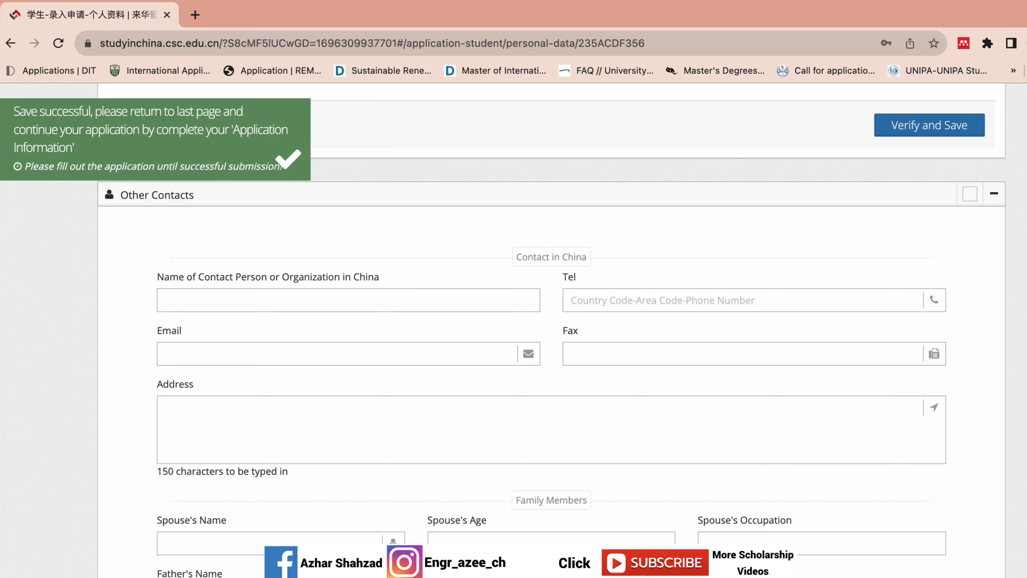
pyautogui.scroll(20, 514, 330)
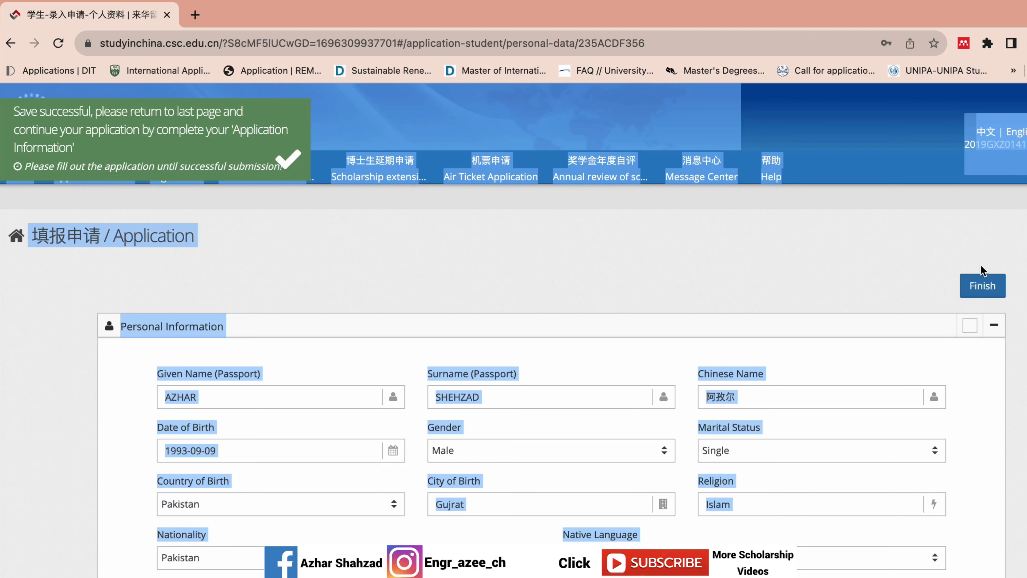
# - Return to the application overview and add a new Type B application
pyautogui.click(982, 285)
pyautogui.click(616, 384)
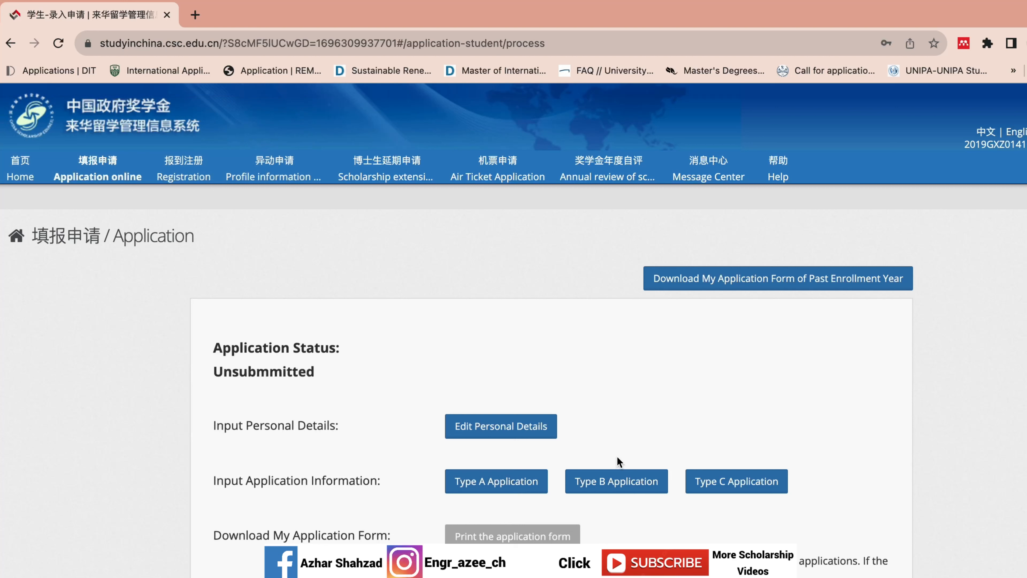
pyautogui.click(609, 480)
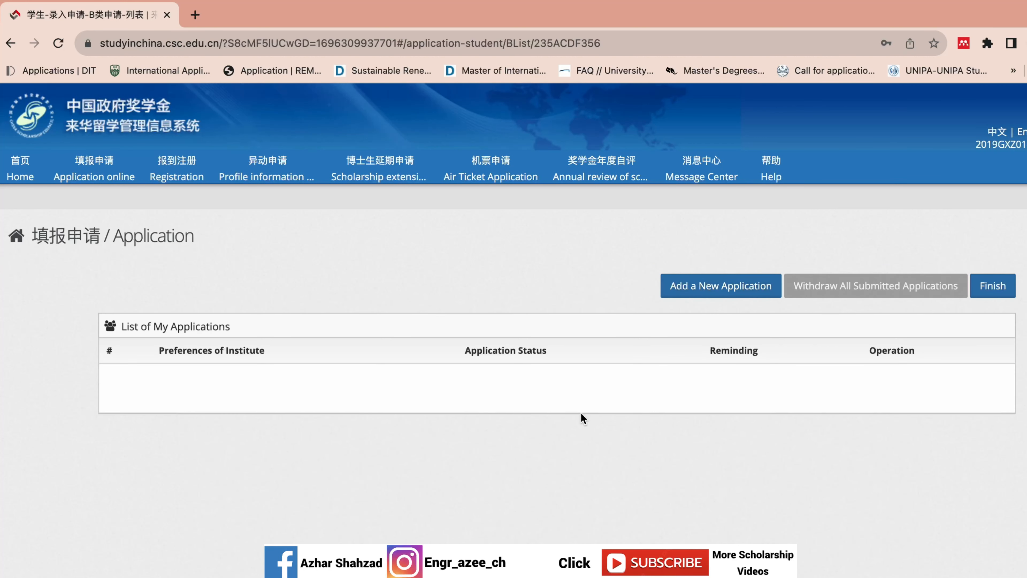
pyautogui.click(762, 289)
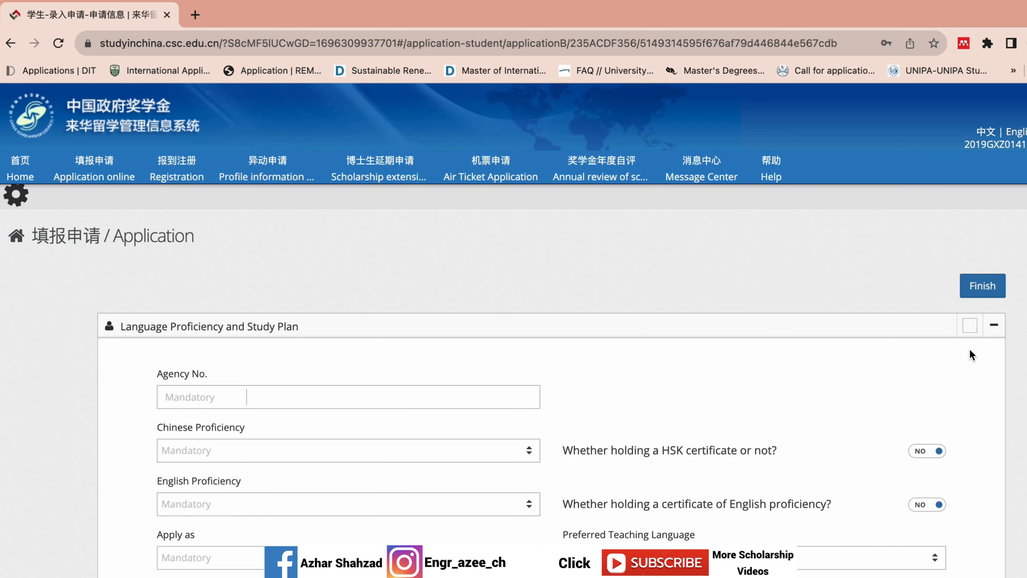
# - Focus the empty Agency No. field on the new form and open a new browser tab
pyautogui.scroll(-5, 972, 356)
pyautogui.scroll(5, 972, 355)
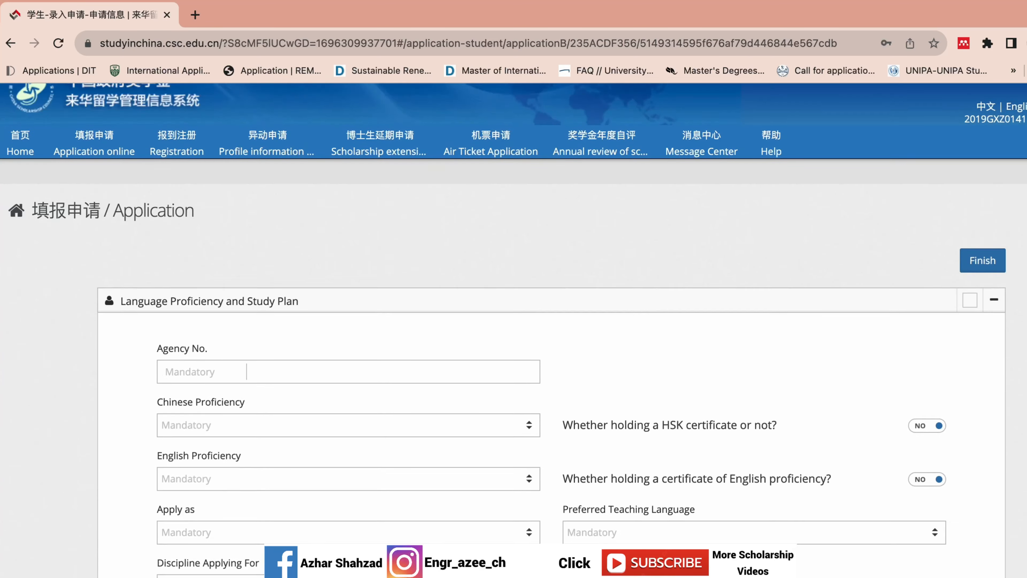
pyautogui.scroll(-3, 551, 336)
pyautogui.click(320, 255)
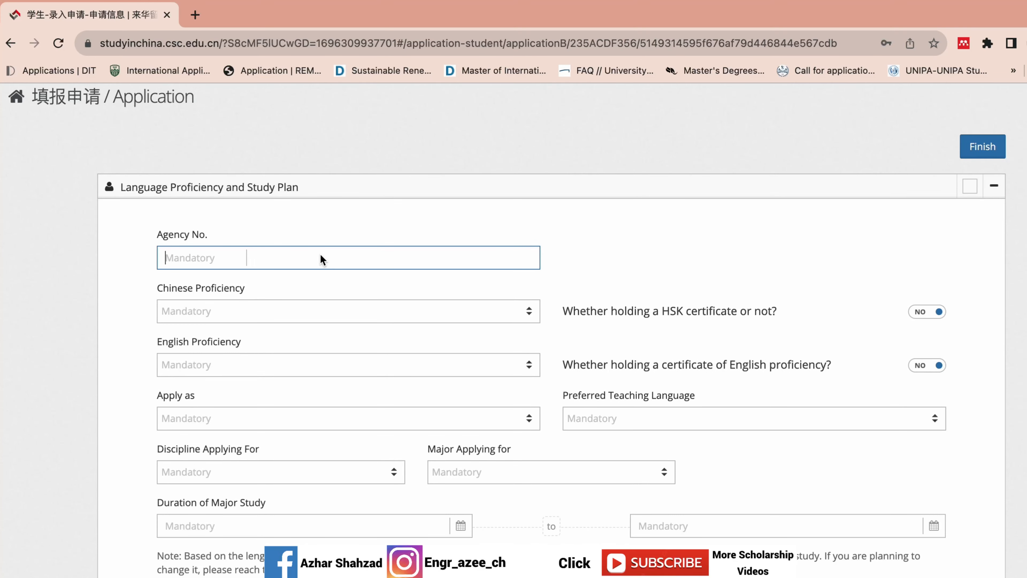
pyautogui.click(195, 14)
# - Search Google for 'Beihang University ageny number for schoalrship' and copy the answer 10006
pyautogui.click(208, 40)
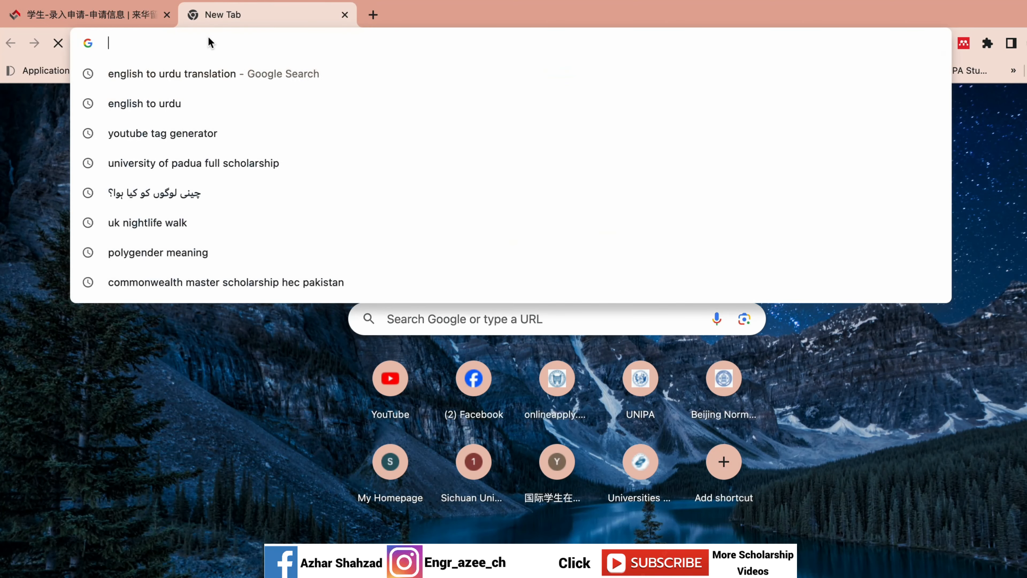
pyautogui.write('Beihan')
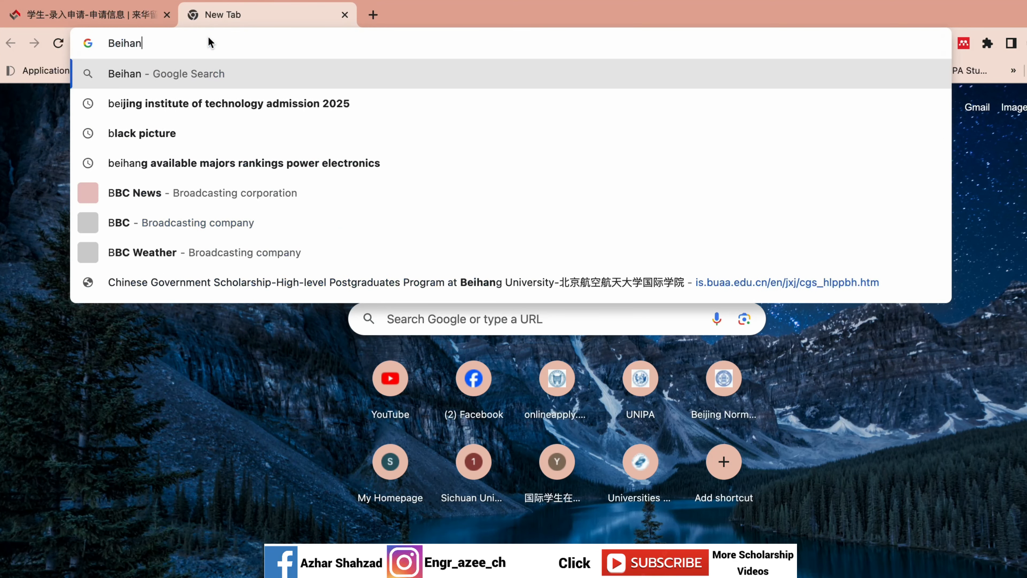
pyautogui.write('g Univer')
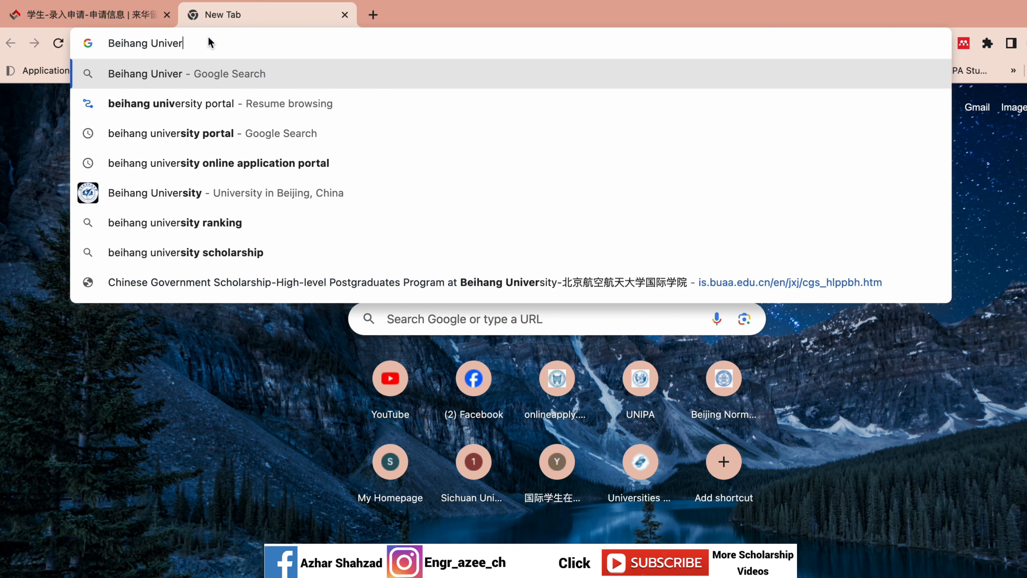
pyautogui.write('sity age')
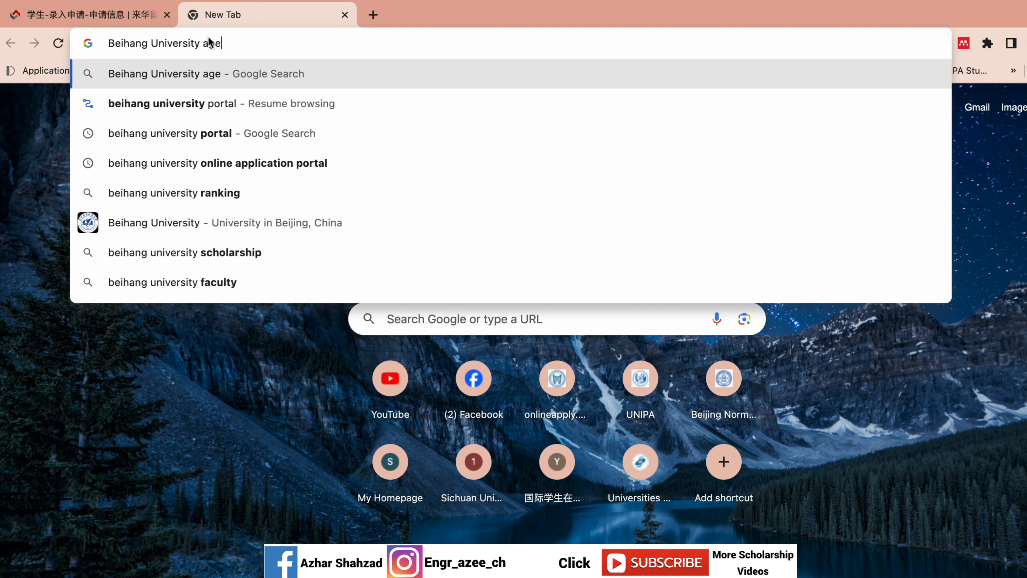
pyautogui.write('ny')
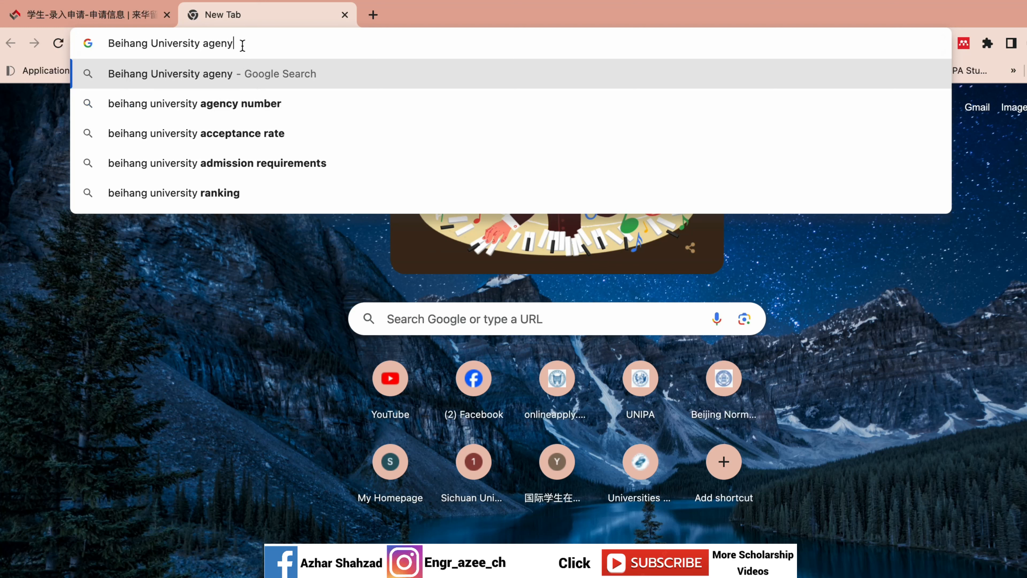
pyautogui.write(' number ')
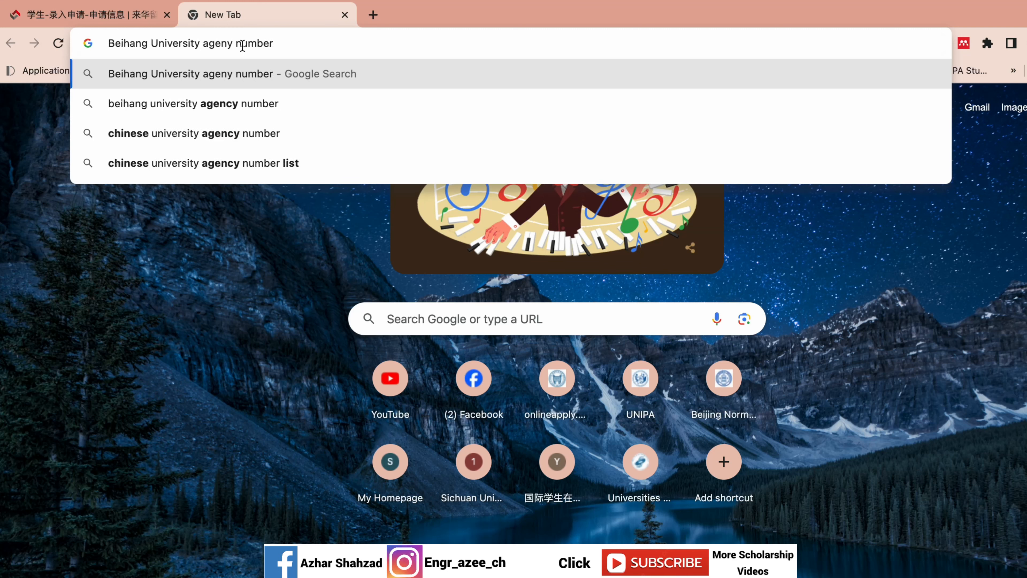
pyautogui.write('for sch')
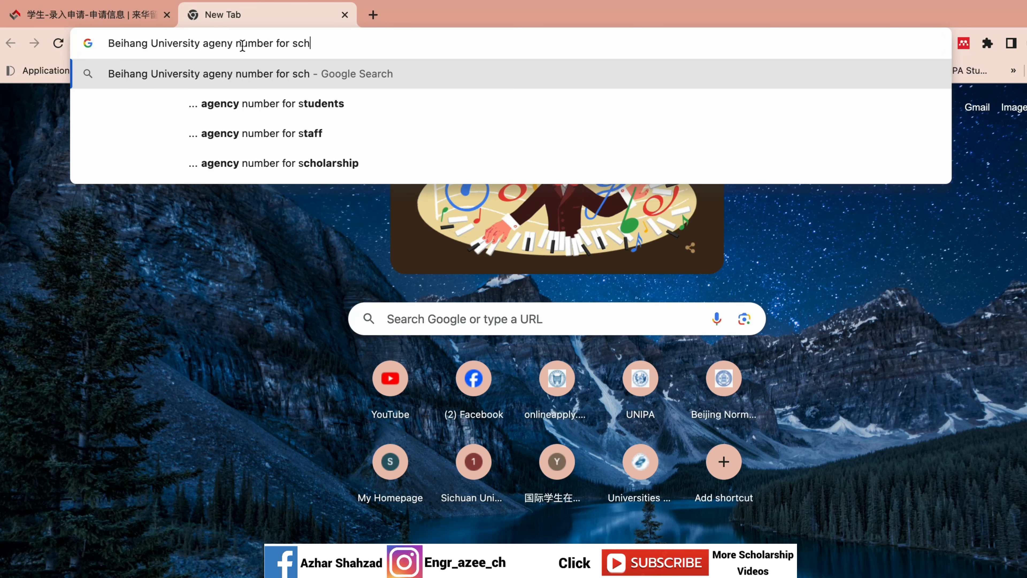
pyautogui.write('oalrship')
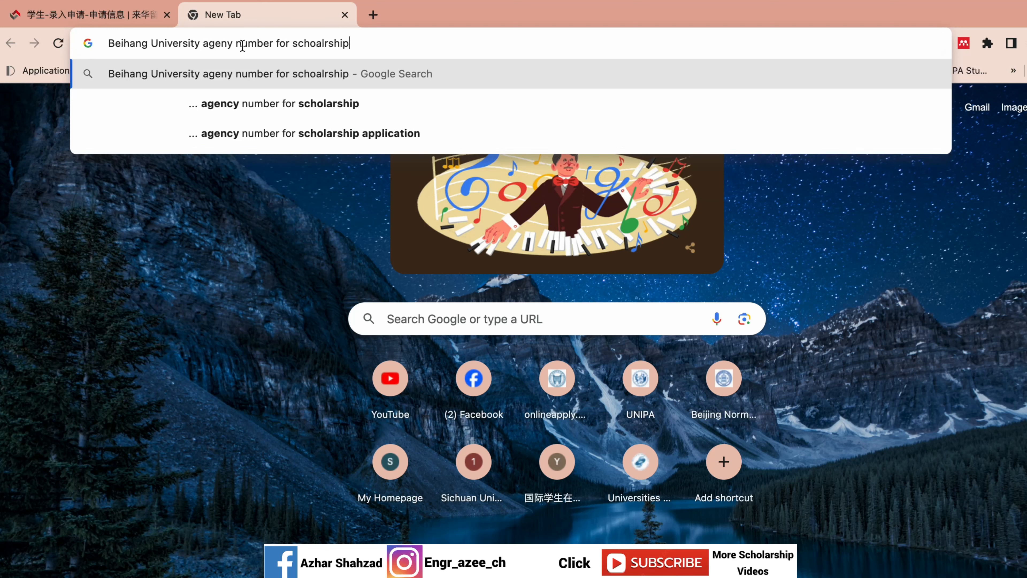
pyautogui.press('Return')
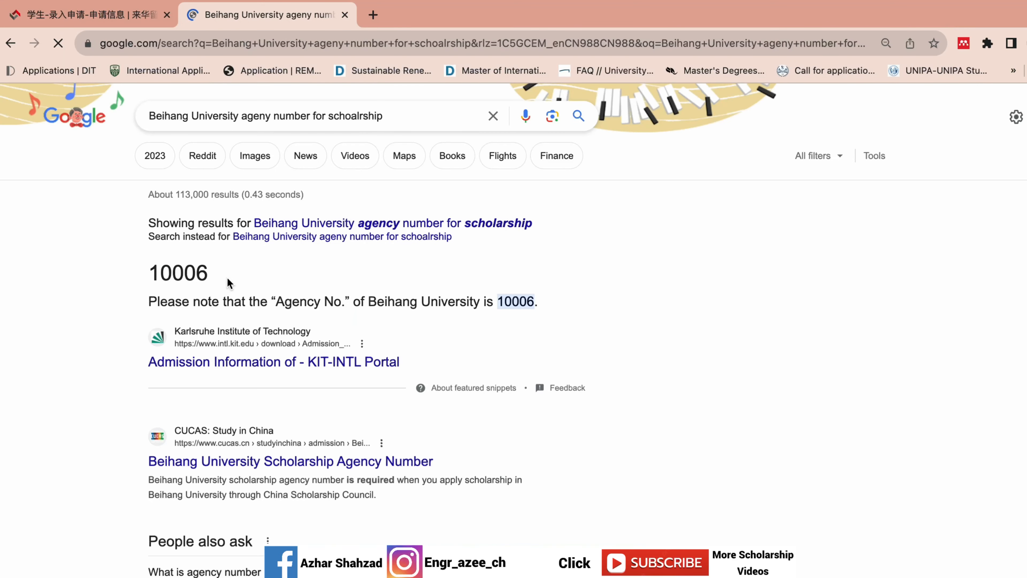
pyautogui.moveTo(229, 283); pyautogui.dragTo(164, 261)
pyautogui.press('super+c')
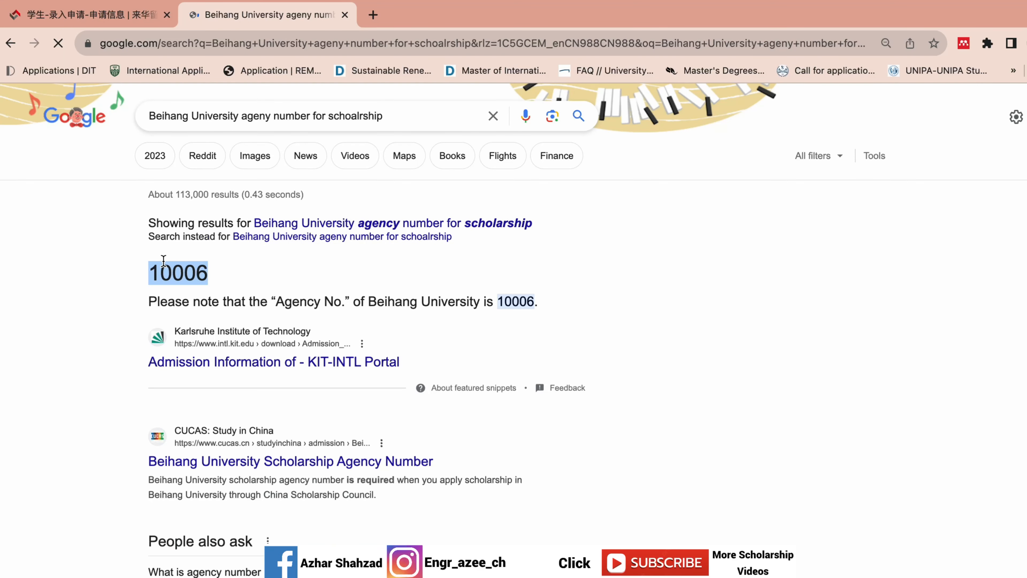
# - Paste 10006 into the CGSIS Agency No. field so it resolves to Beihang University
pyautogui.click(125, 18)
pyautogui.click(336, 266)
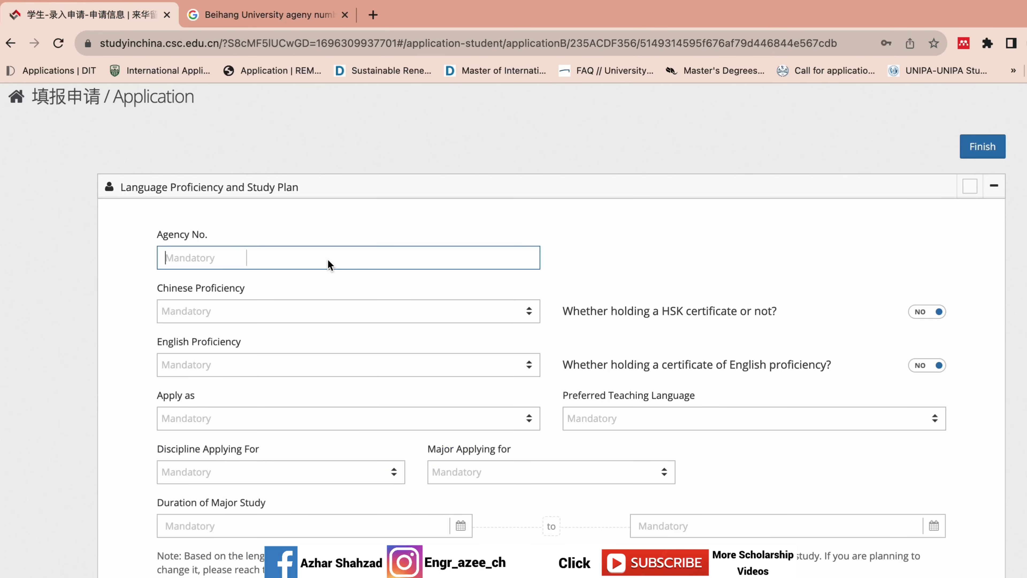
pyautogui.press('super+v')
pyautogui.click(410, 262)
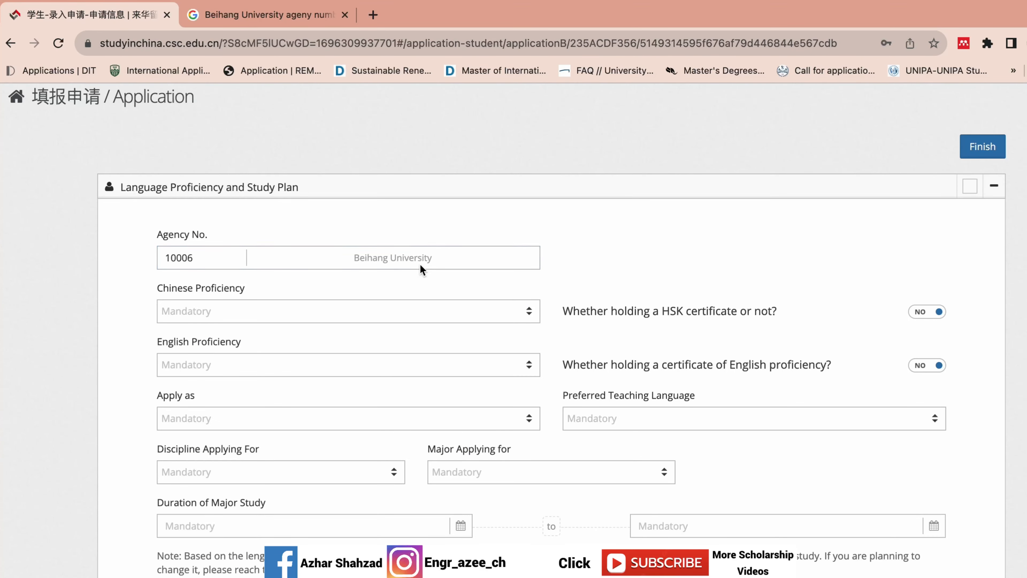
pyautogui.moveTo(438, 257); pyautogui.dragTo(356, 259)
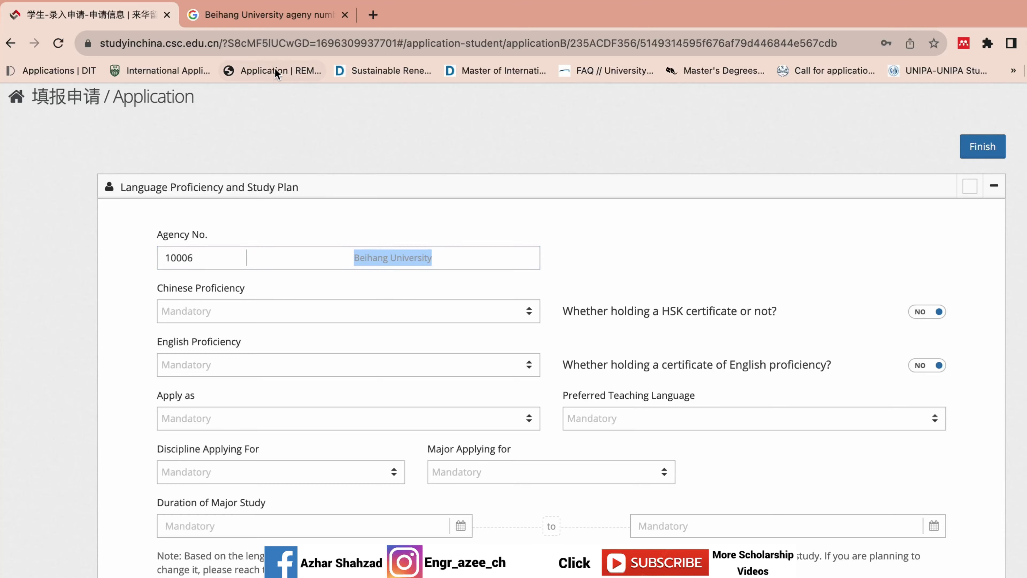
pyautogui.click(269, 17)
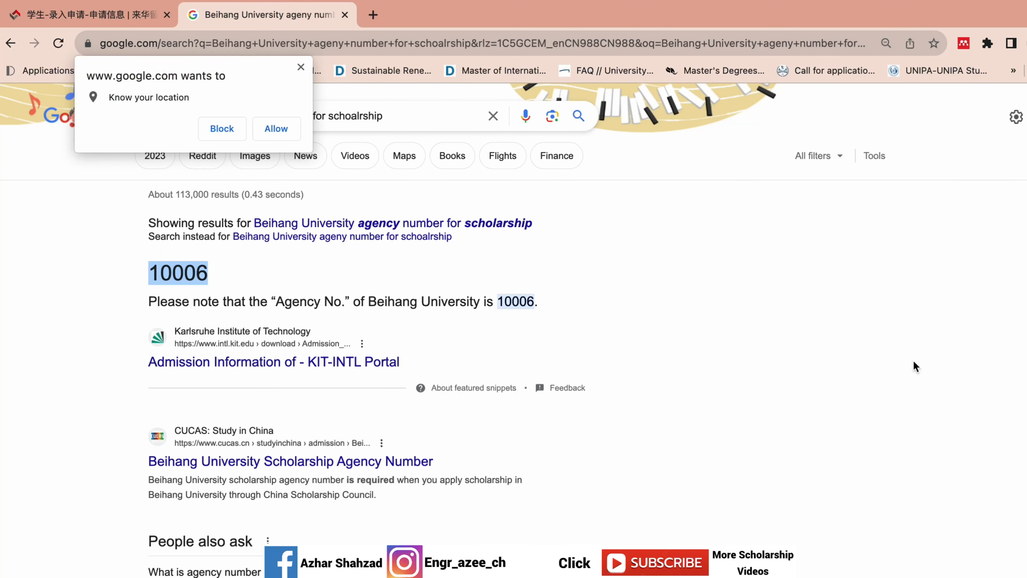
# - Allow location, change the search from Beihang to Tsinghua, and select its agency number 10003
pyautogui.moveTo(182, 272); pyautogui.dragTo(247, 235)
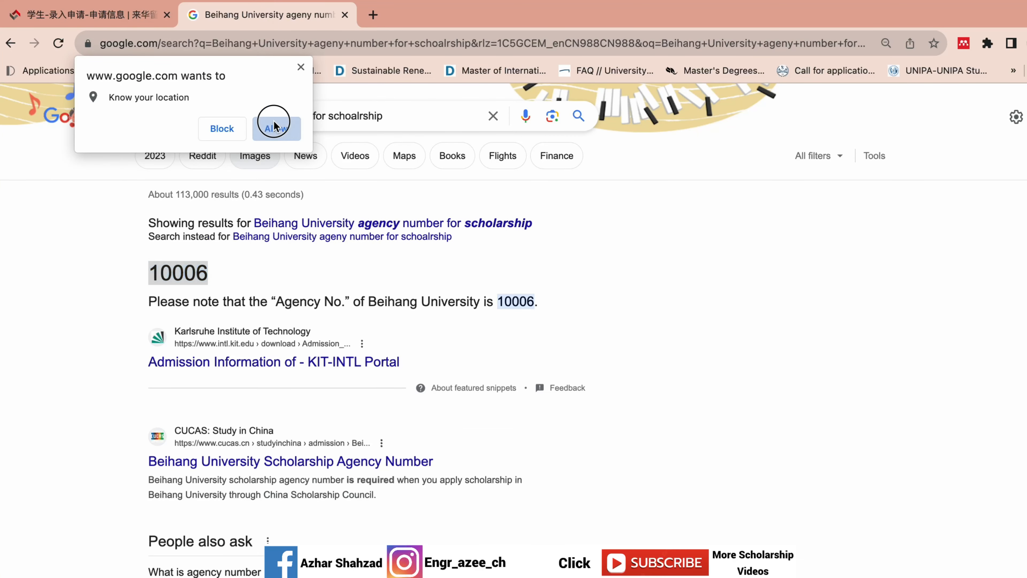
pyautogui.click(275, 127)
pyautogui.click(230, 116)
pyautogui.click(190, 115)
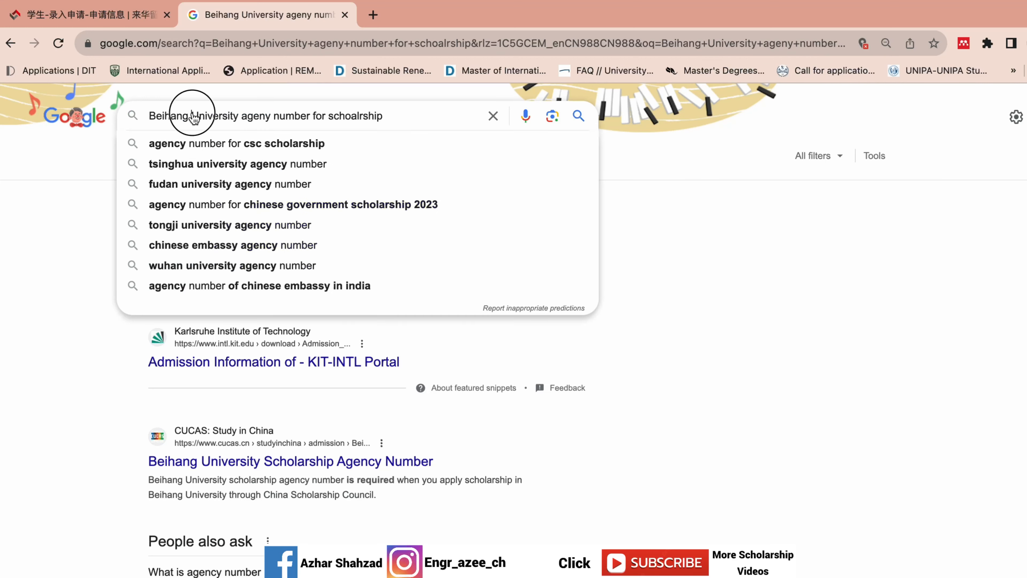
pyautogui.press('BackSpace')
pyautogui.press('BackSpace')
pyautogui.press('BackSpace')
pyautogui.press('BackSpace')
pyautogui.press('BackSpace')
pyautogui.press('BackSpace')
pyautogui.press('BackSpace')
pyautogui.press('BackSpace')
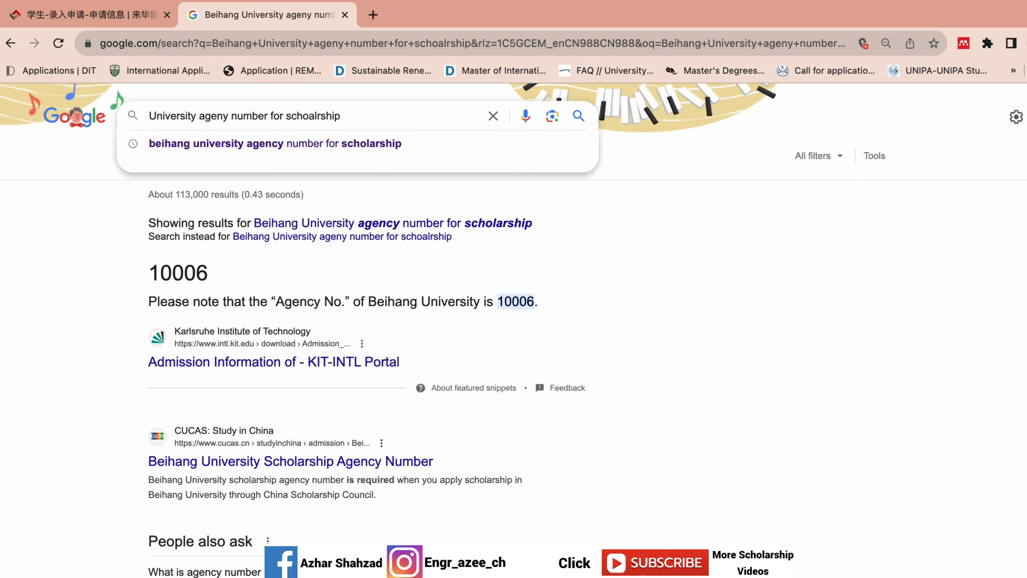
pyautogui.write('Tsinghua')
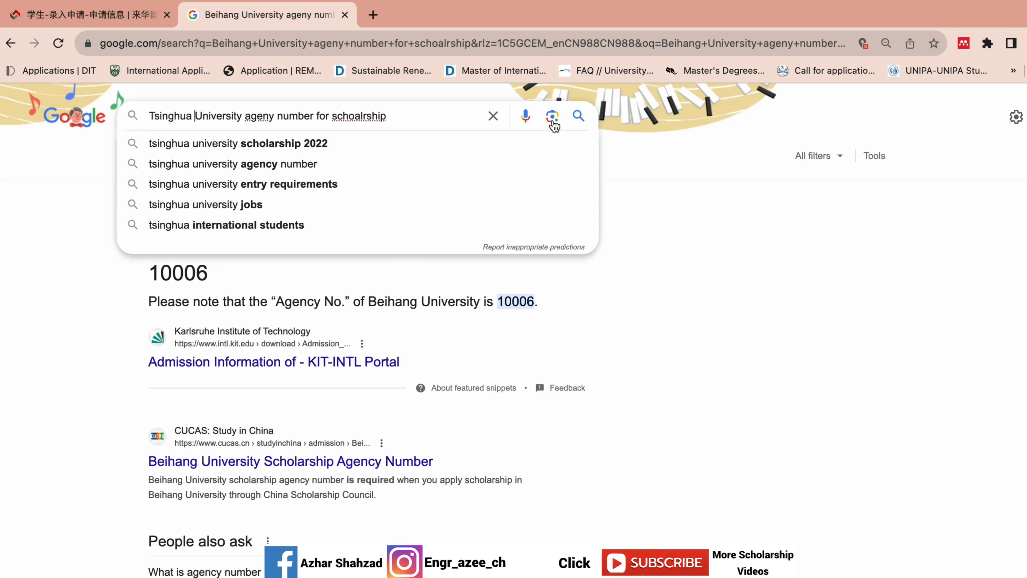
pyautogui.click(581, 117)
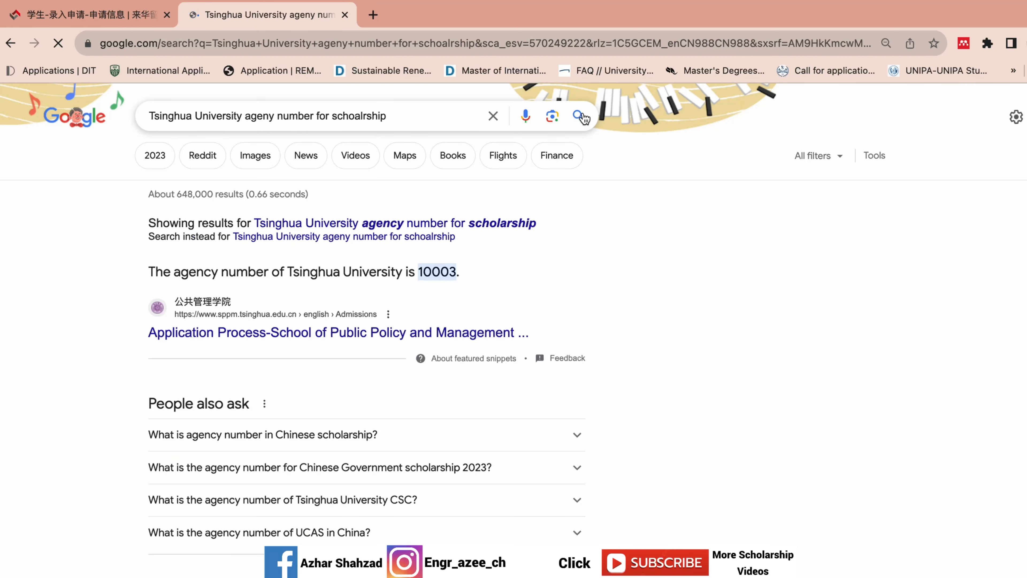
pyautogui.moveTo(464, 271); pyautogui.dragTo(420, 271)
pyautogui.hotkey('ctrl', 'c')
pyautogui.click(129, 12)
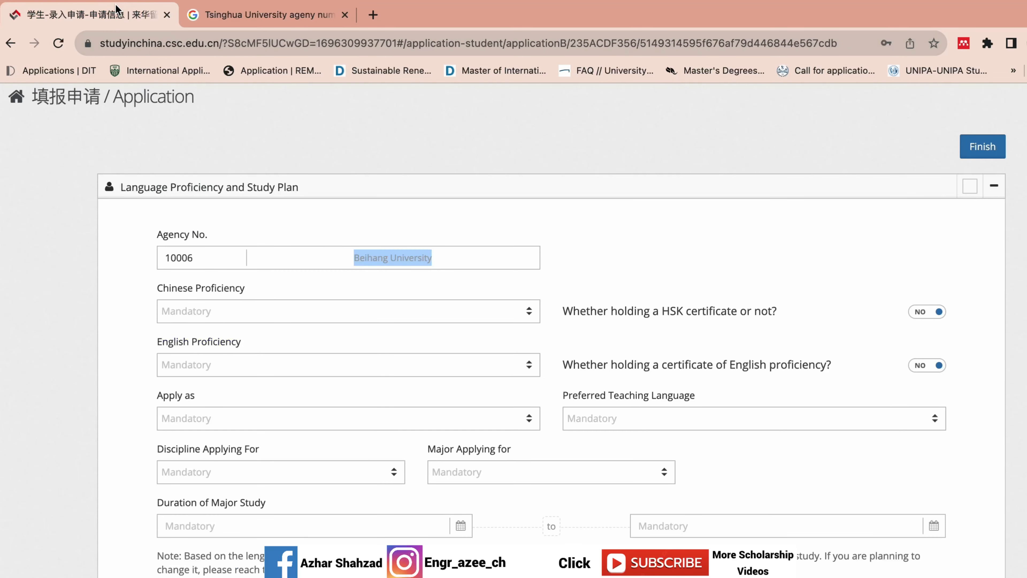
pyautogui.click(196, 257)
pyautogui.doubleClick(196, 258)
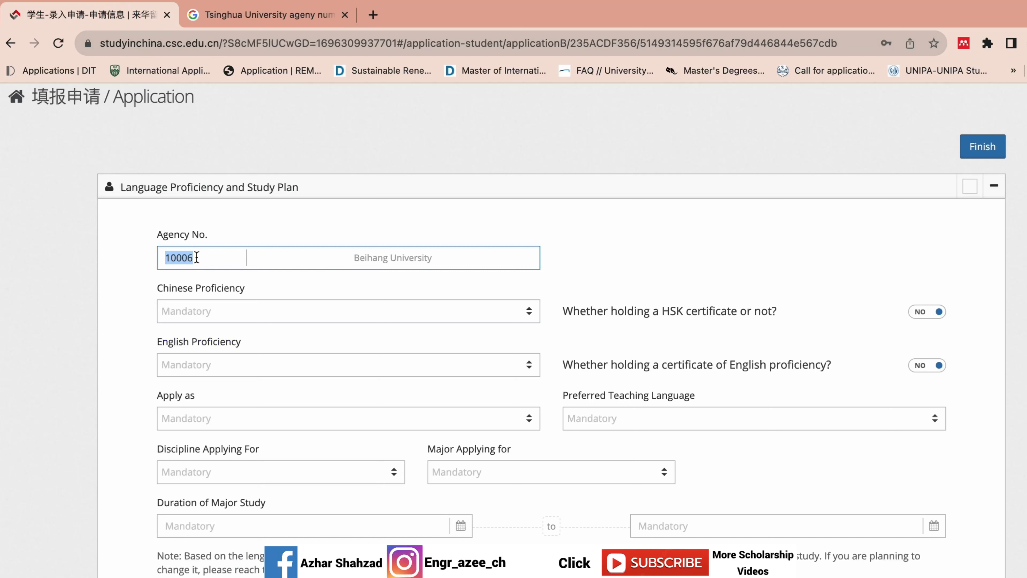
pyautogui.hotkey('ctrl', 'v')
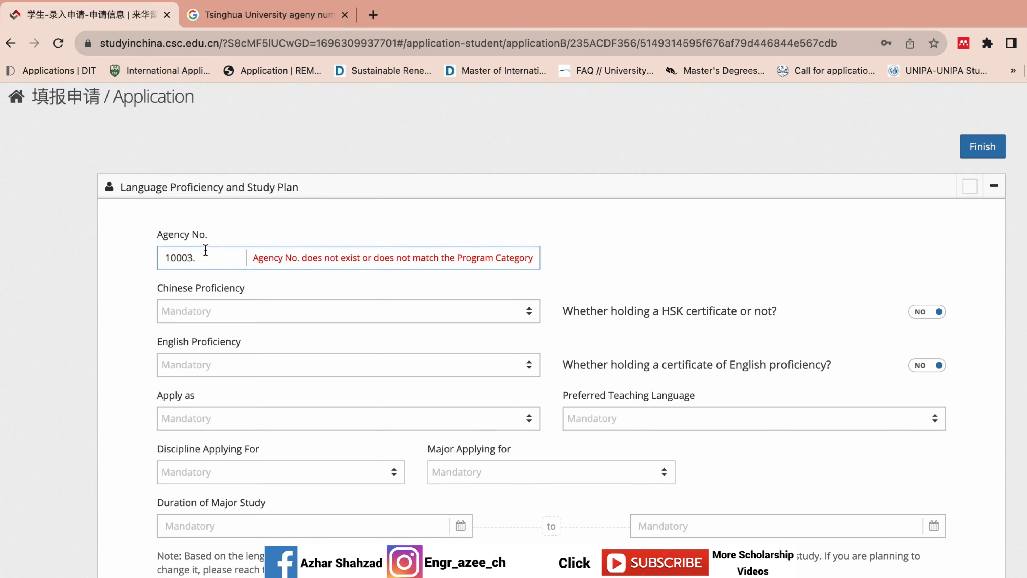
pyautogui.click(201, 257)
pyautogui.press('BackSpace')
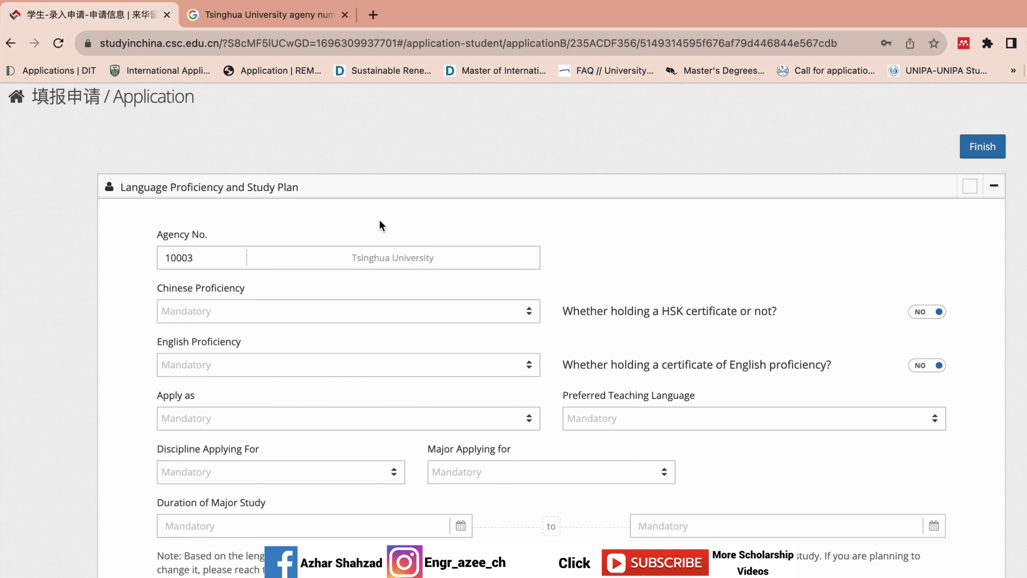
pyautogui.click(260, 14)
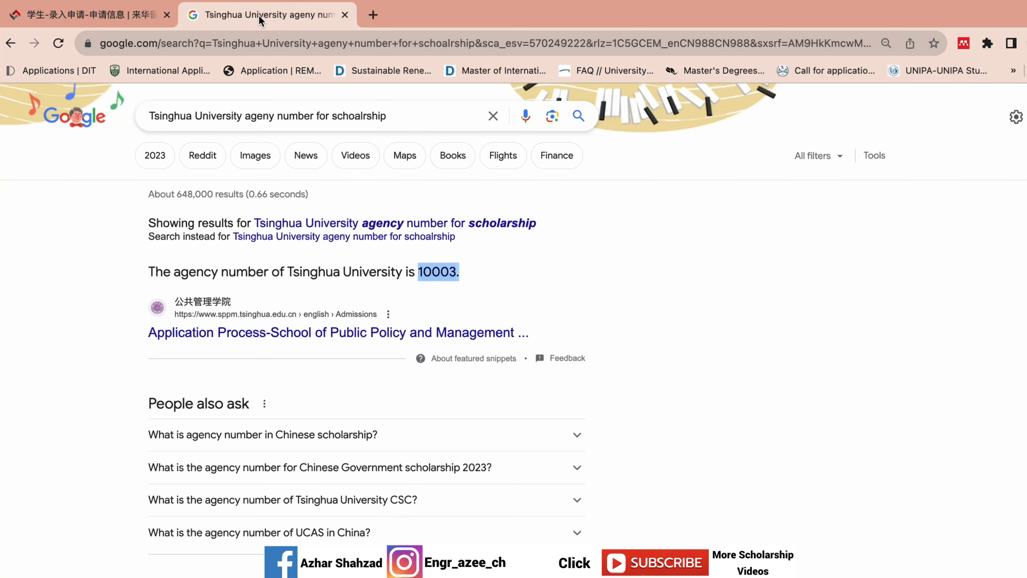
pyautogui.click(10, 43)
pyautogui.moveTo(212, 270); pyautogui.dragTo(148, 271)
pyautogui.press('super+c')
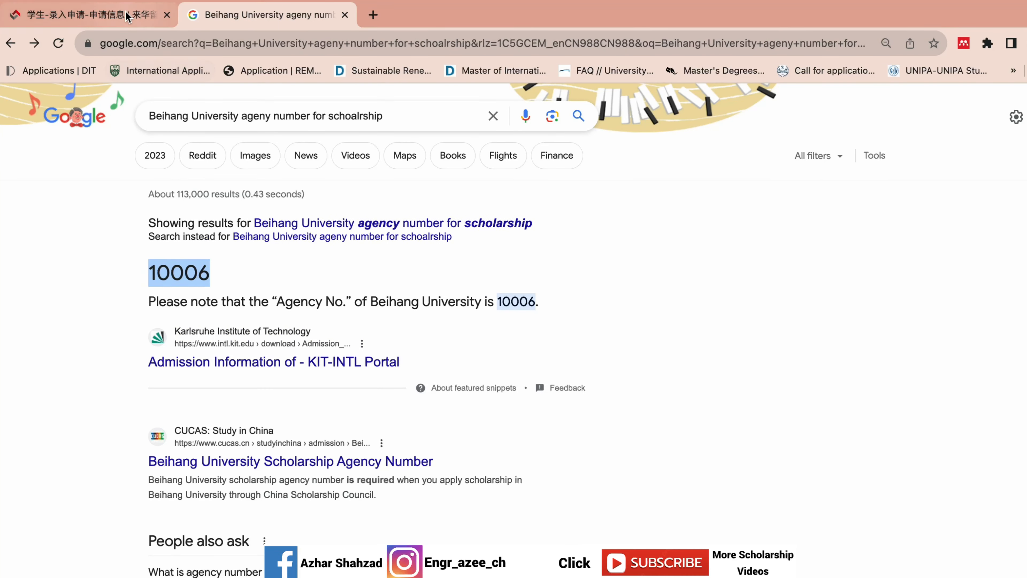
pyautogui.click(89, 14)
pyautogui.click(208, 255)
pyautogui.doubleClick(209, 256)
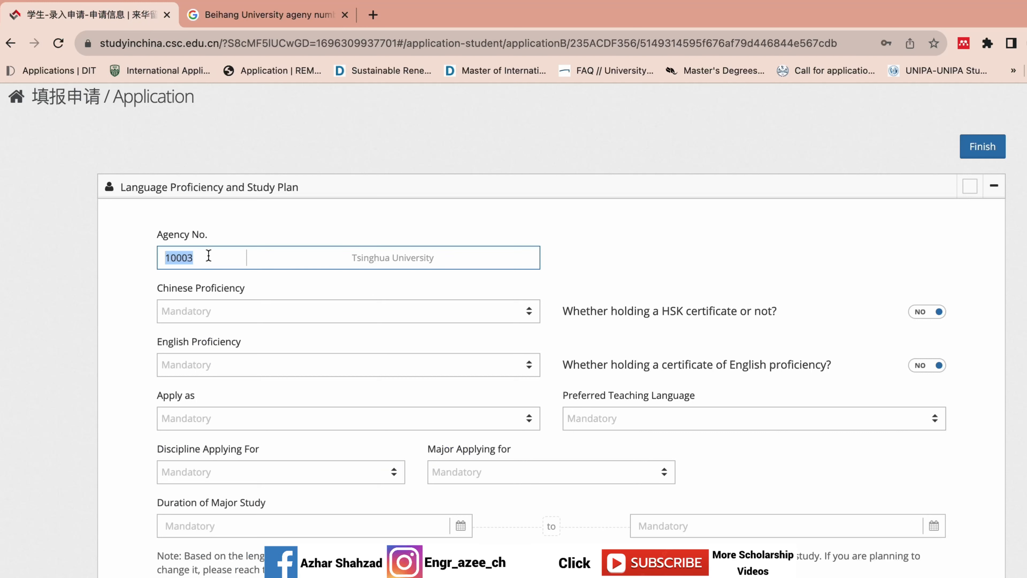
pyautogui.press('super+v')
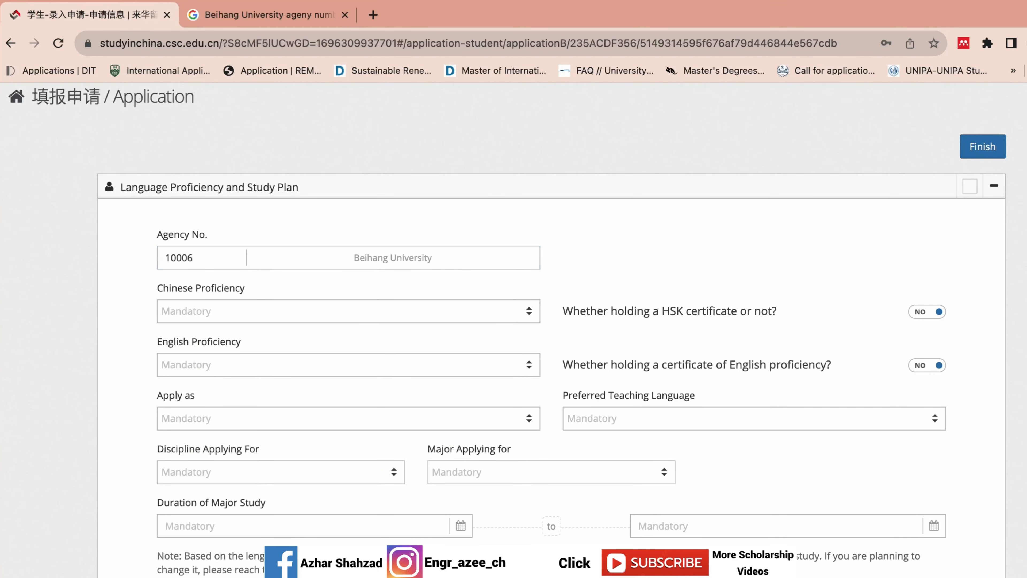
pyautogui.scroll(-3, 513, 332)
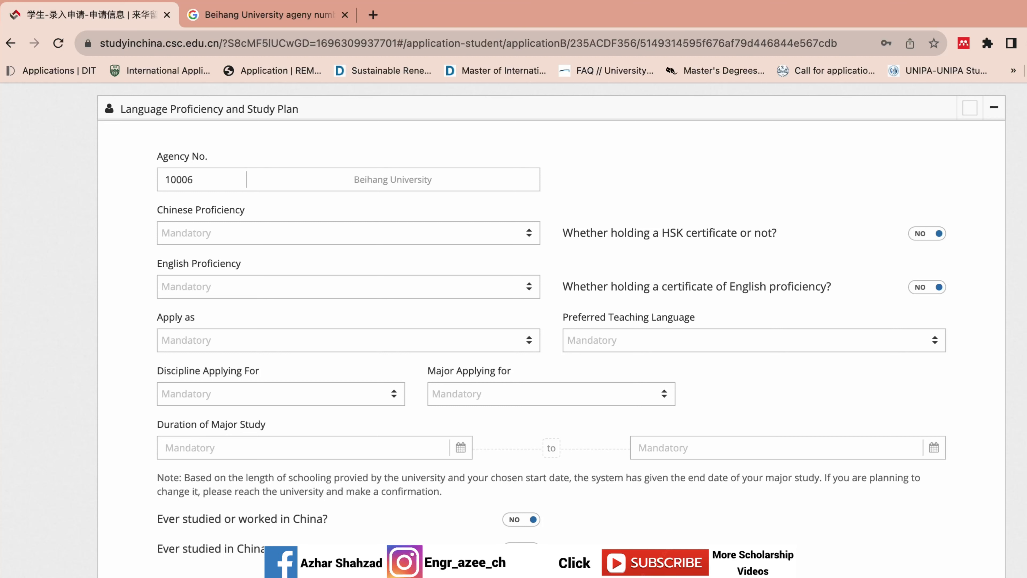
# - Rate Chinese proficiency as Excellent and leave the HSK certificate answer at NO
pyautogui.scroll(1, 589, 285)
pyautogui.scroll(-1, 589, 285)
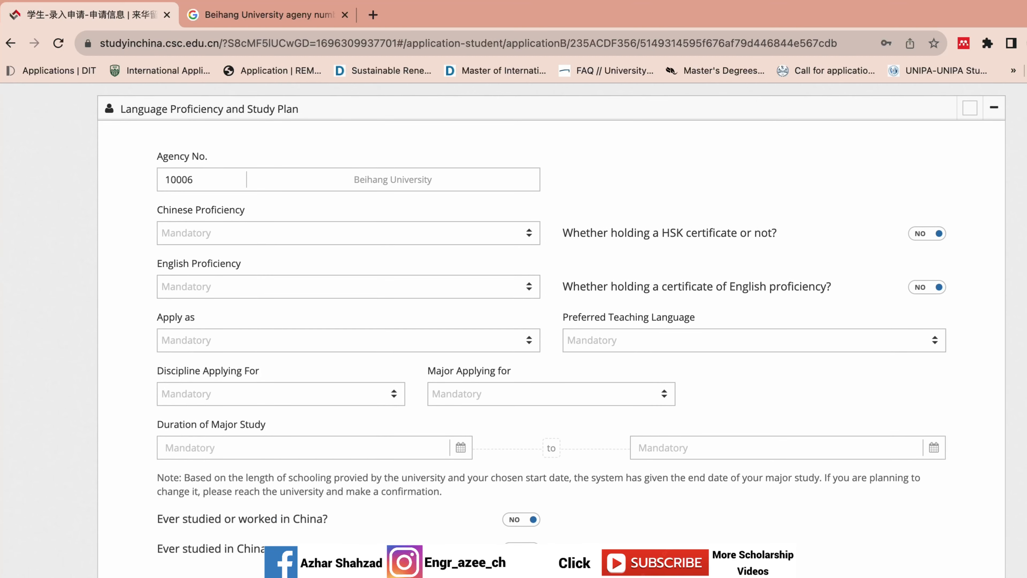
pyautogui.click(526, 234)
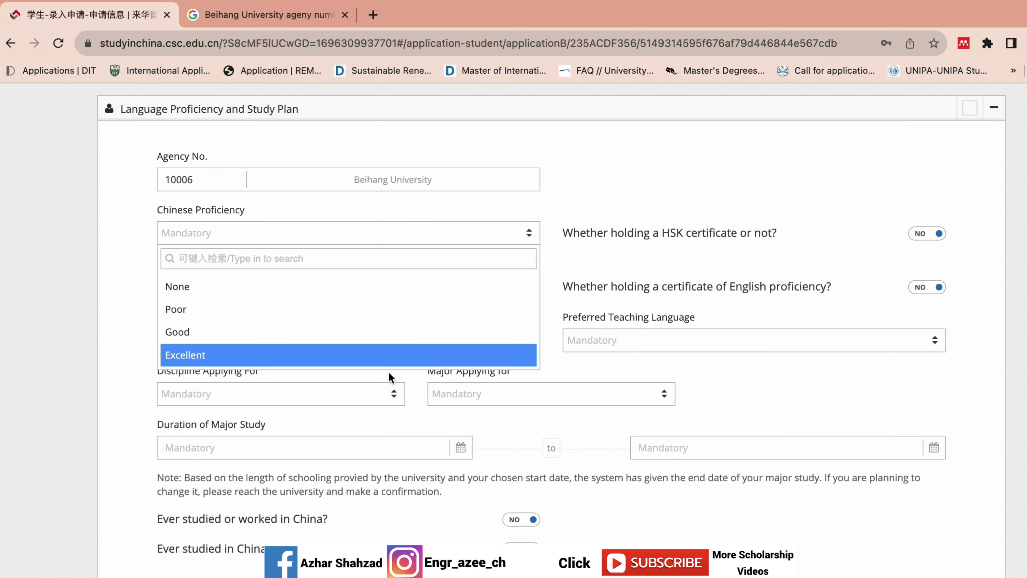
pyautogui.click(389, 356)
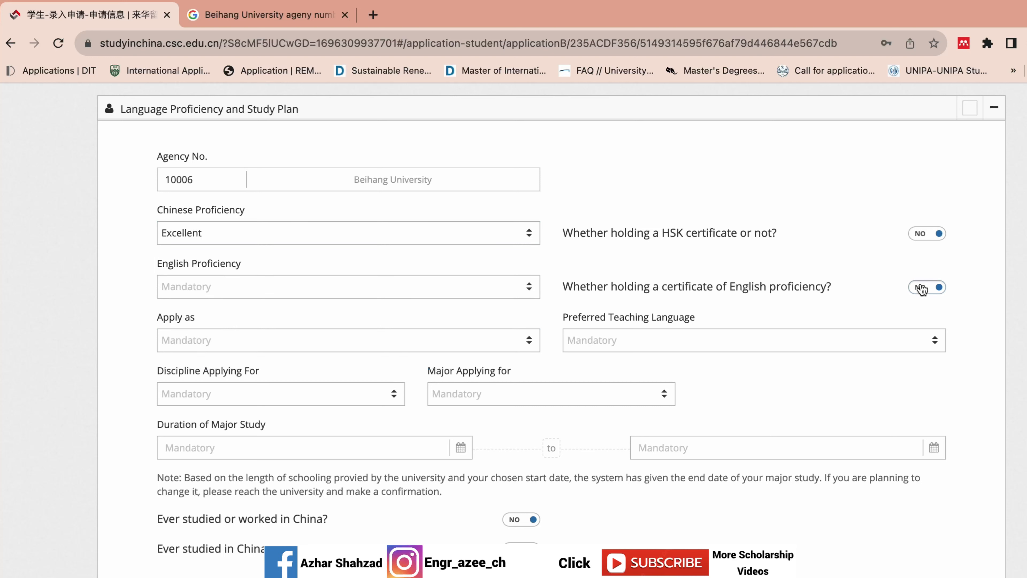
pyautogui.click(931, 235)
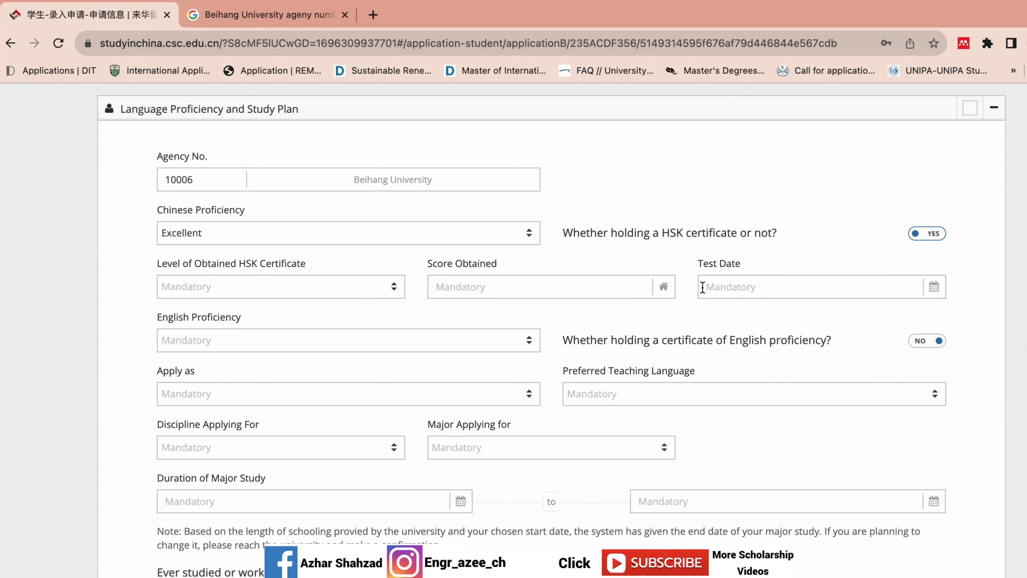
pyautogui.click(929, 236)
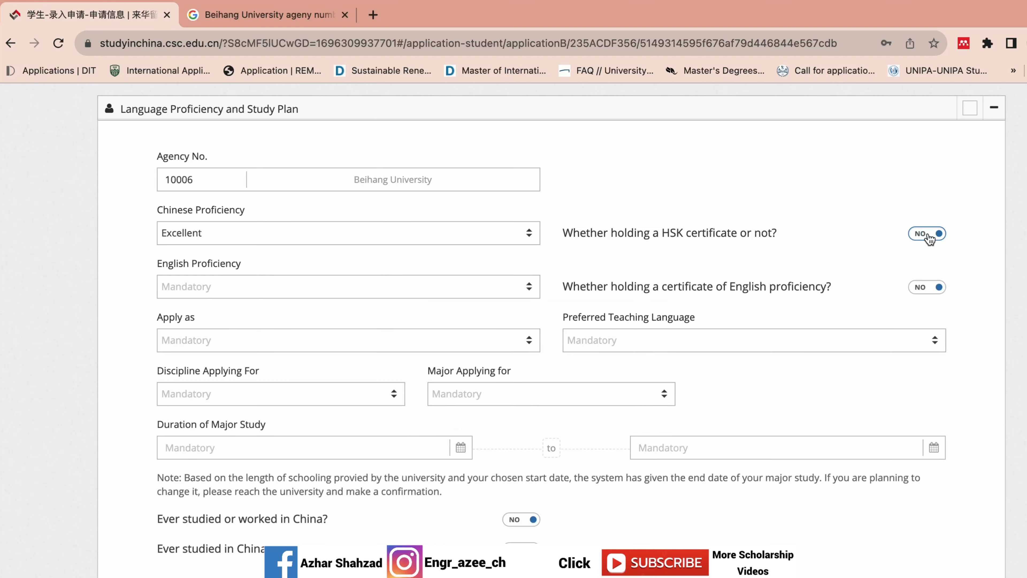
# - Rate English proficiency as Excellent and leave the English certificate answer at NO
pyautogui.click(452, 295)
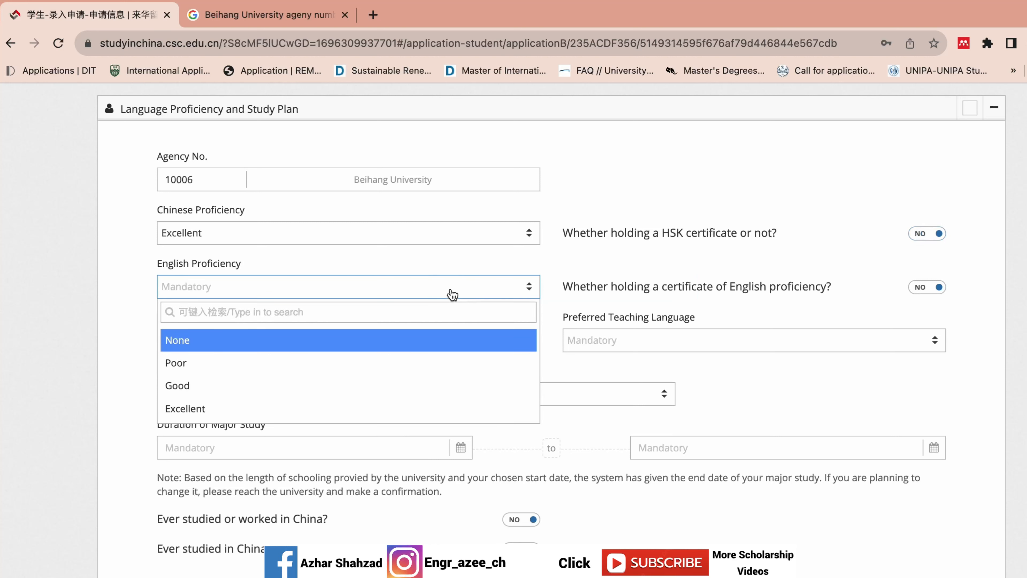
pyautogui.click(332, 409)
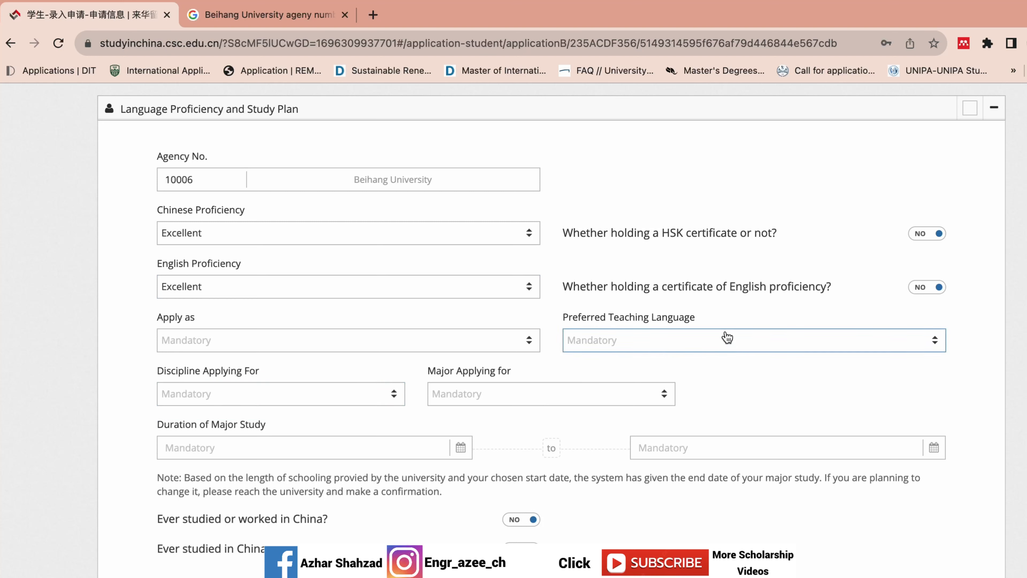
pyautogui.click(936, 297)
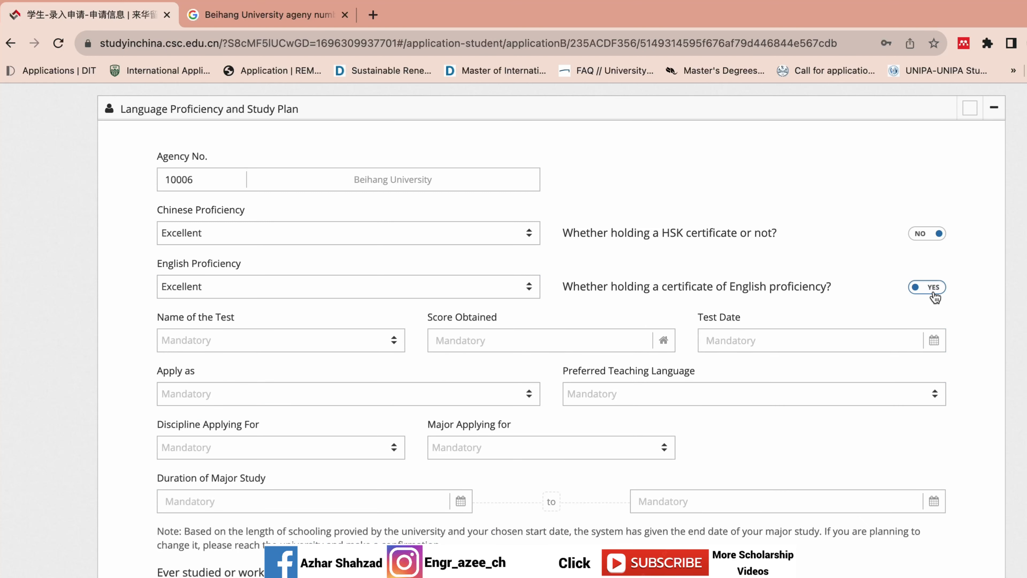
pyautogui.click(936, 297)
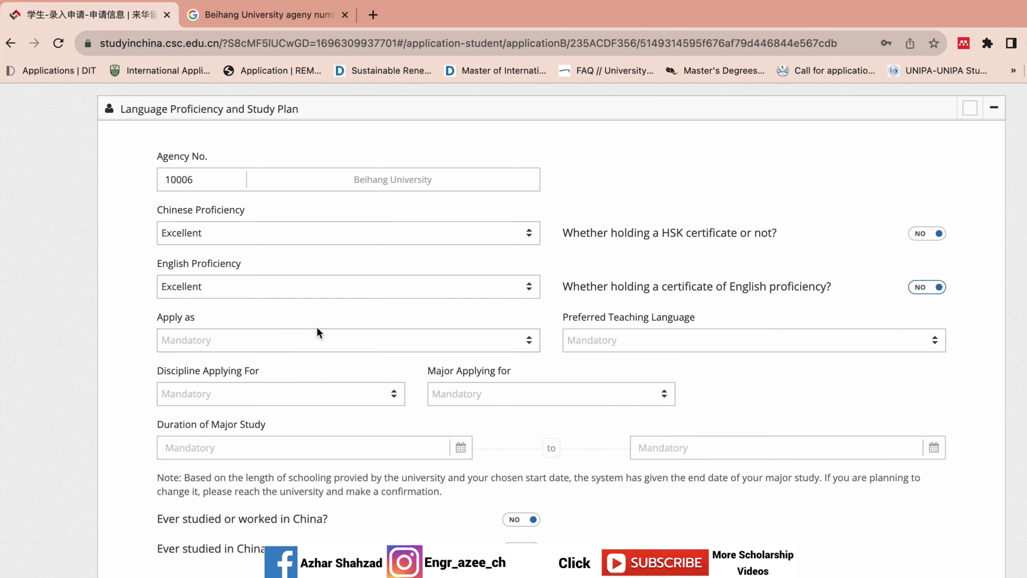
# - Set Apply as to Doctor's Degree and Preferred Teaching Language to English
pyautogui.click(312, 348)
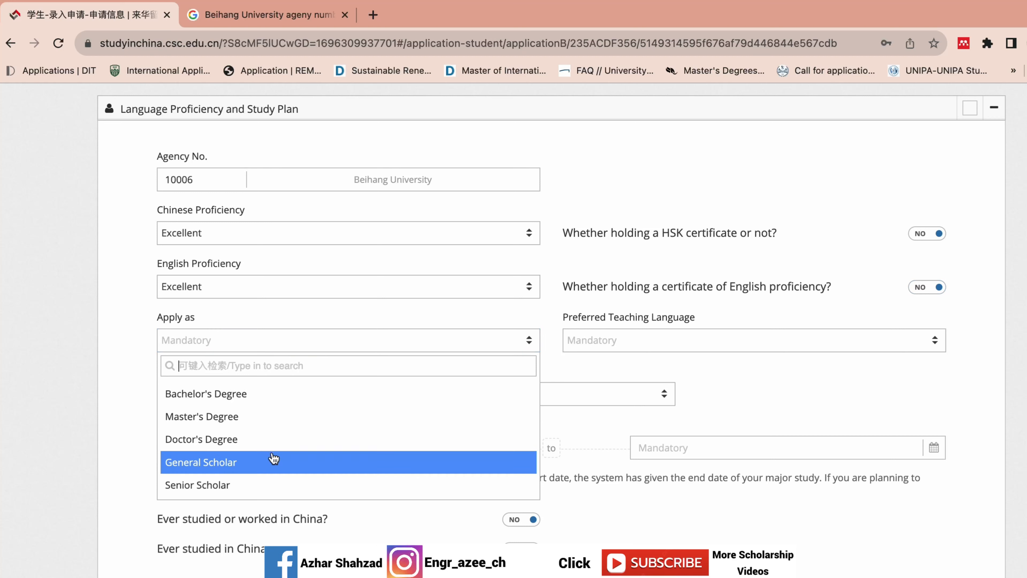
pyautogui.click(277, 439)
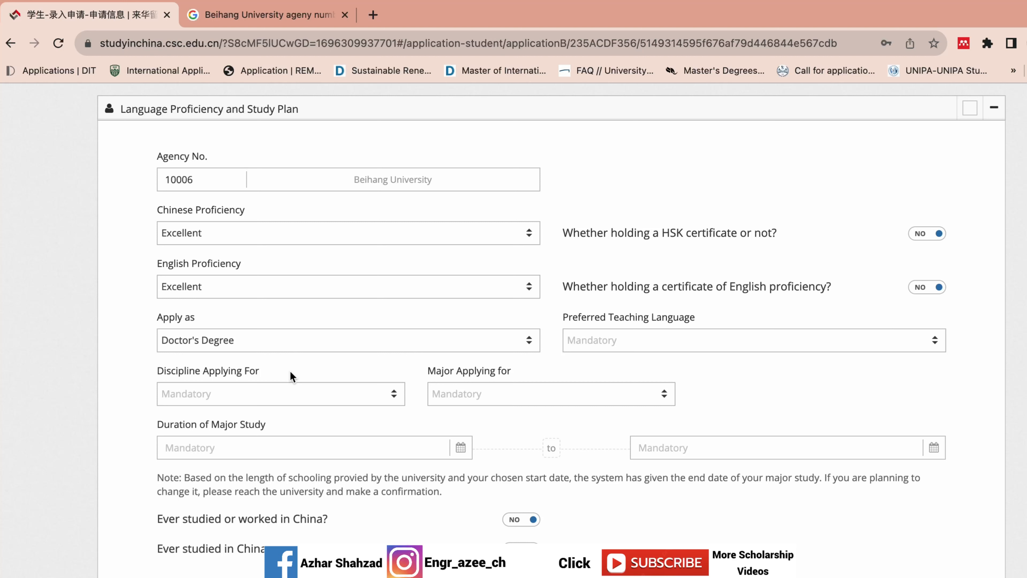
pyautogui.click(326, 340)
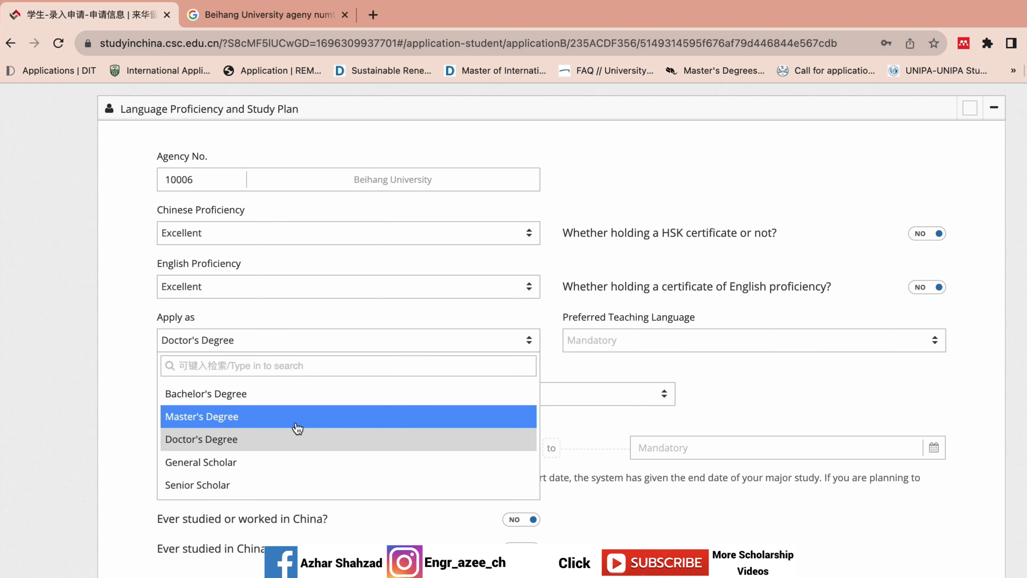
pyautogui.click(294, 422)
pyautogui.click(323, 349)
pyautogui.click(275, 436)
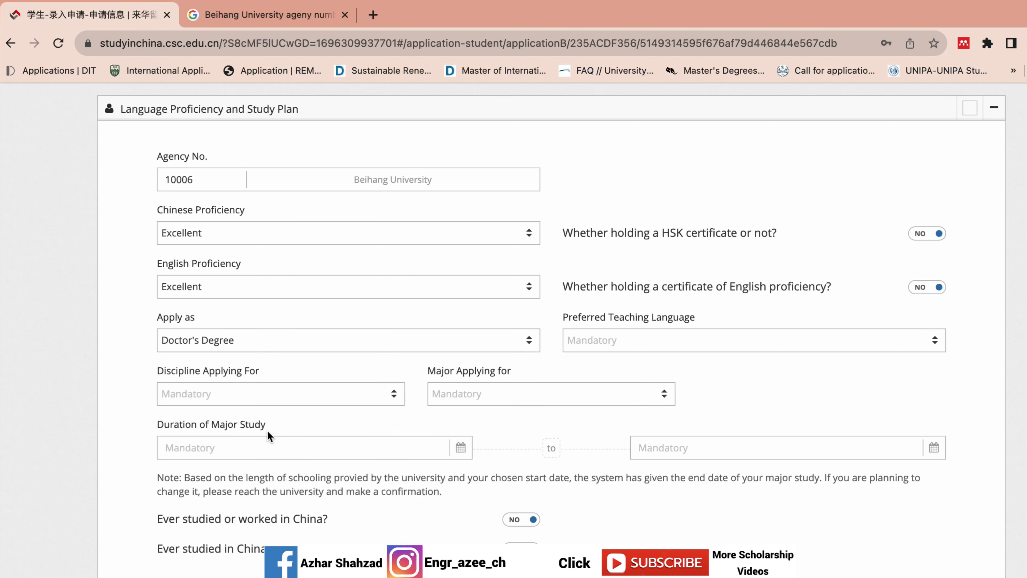
pyautogui.click(590, 340)
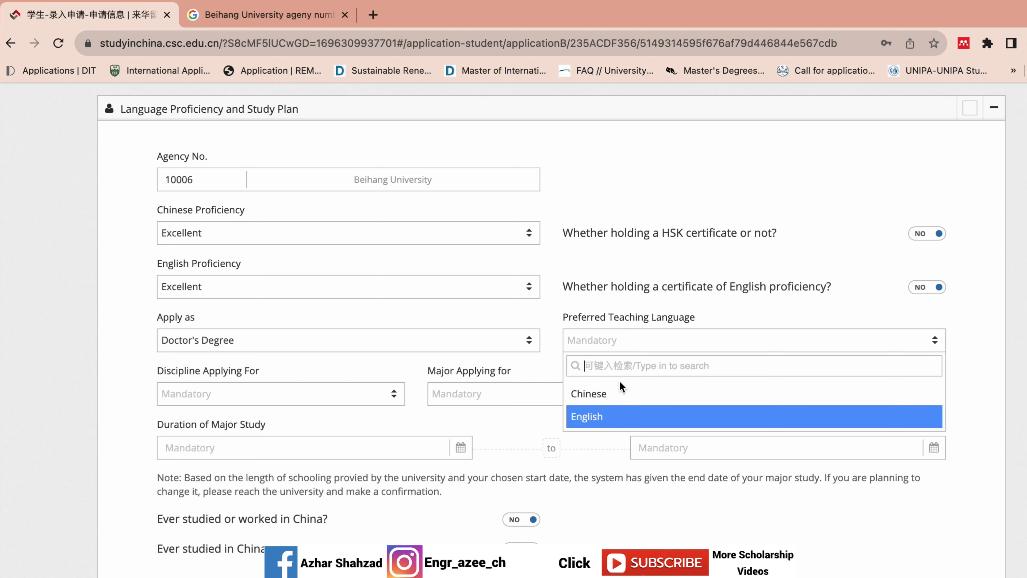
pyautogui.click(592, 418)
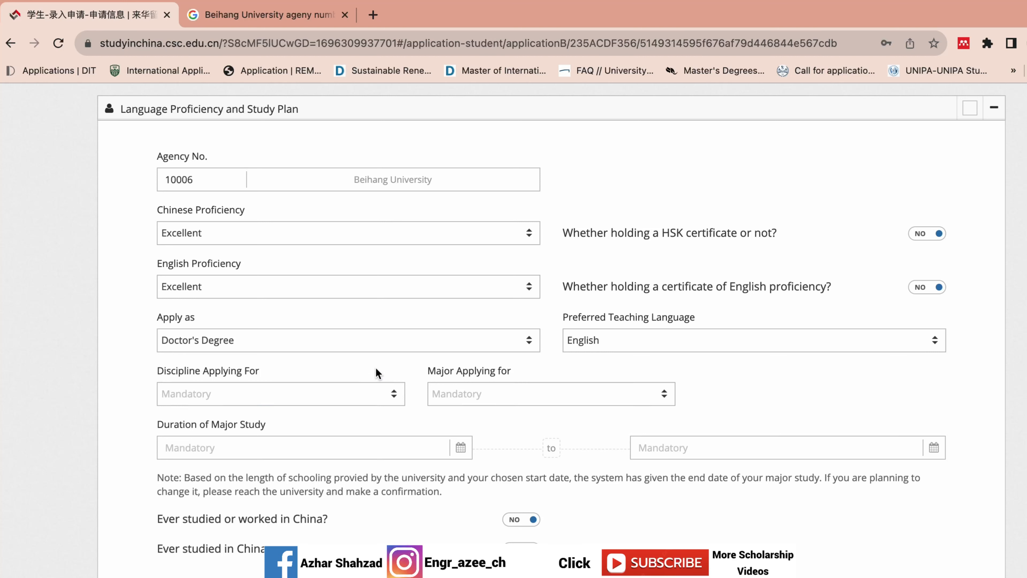
# - Choose Engineering as the discipline and Engineering Thermophysics as the major
pyautogui.click(367, 395)
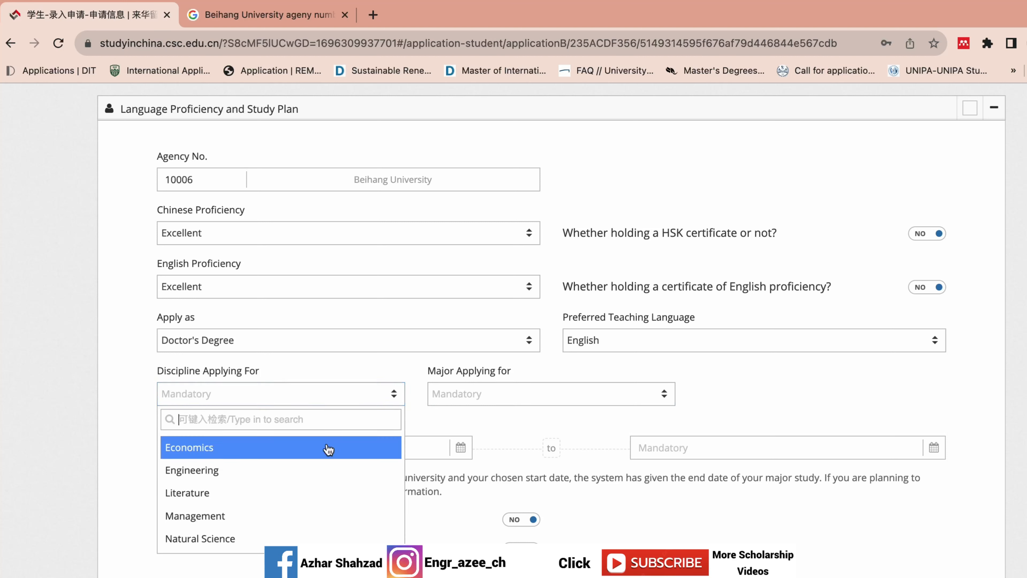
pyautogui.click(301, 470)
pyautogui.click(507, 396)
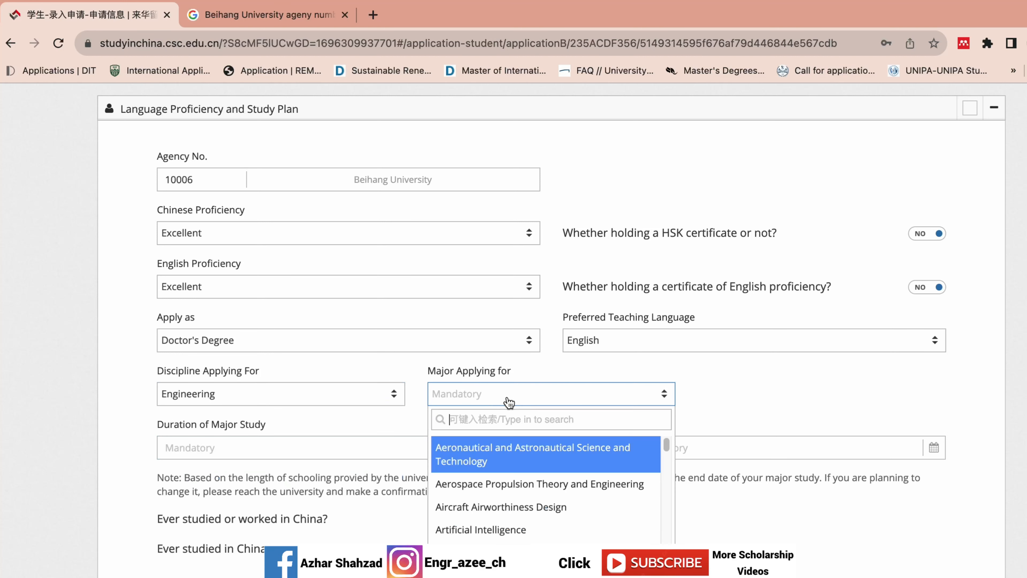
pyautogui.moveTo(665, 448); pyautogui.dragTo(654, 481)
pyautogui.click(624, 486)
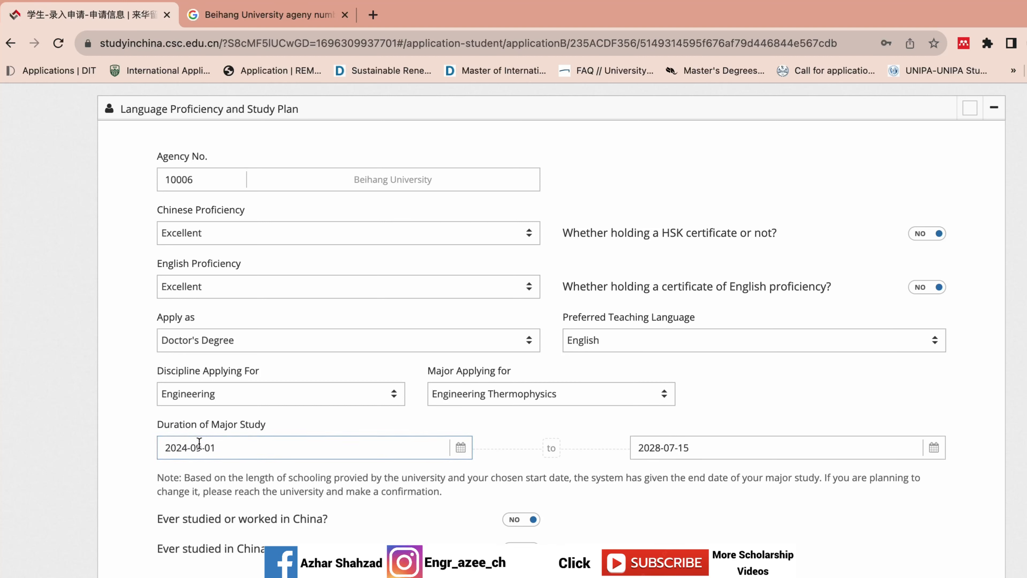
# - Confirm the study duration runs from 2024-09-01 to 2028-07-15
pyautogui.moveTo(180, 441); pyautogui.dragTo(444, 489)
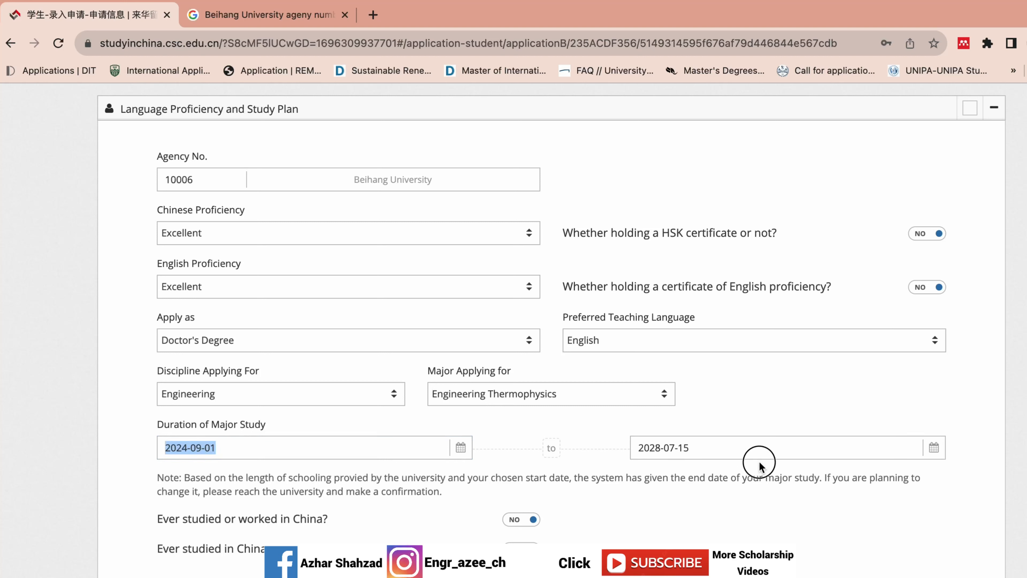
pyautogui.click(751, 443)
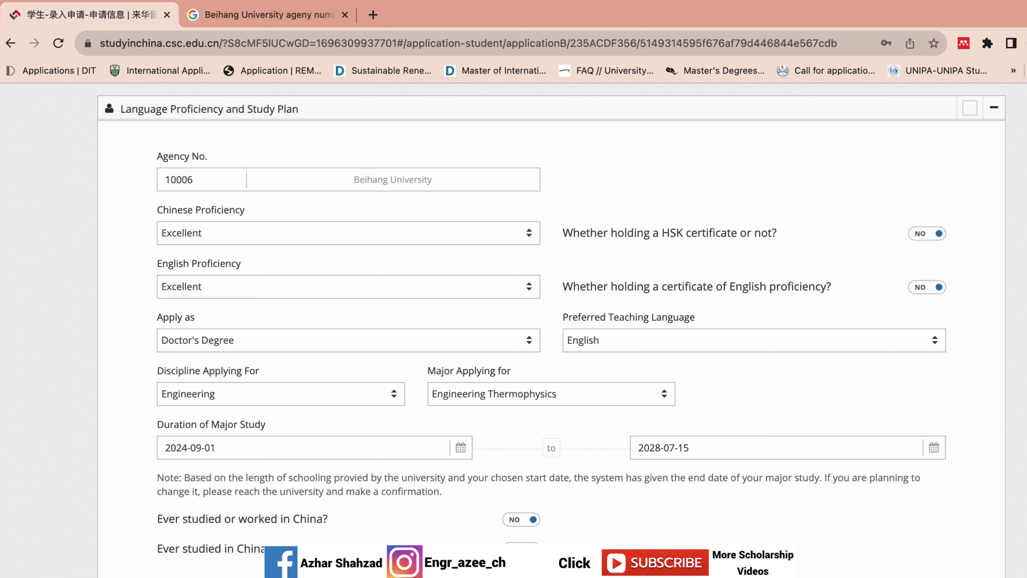
pyautogui.scroll(3, 551, 330)
pyautogui.scroll(-3, 552, 330)
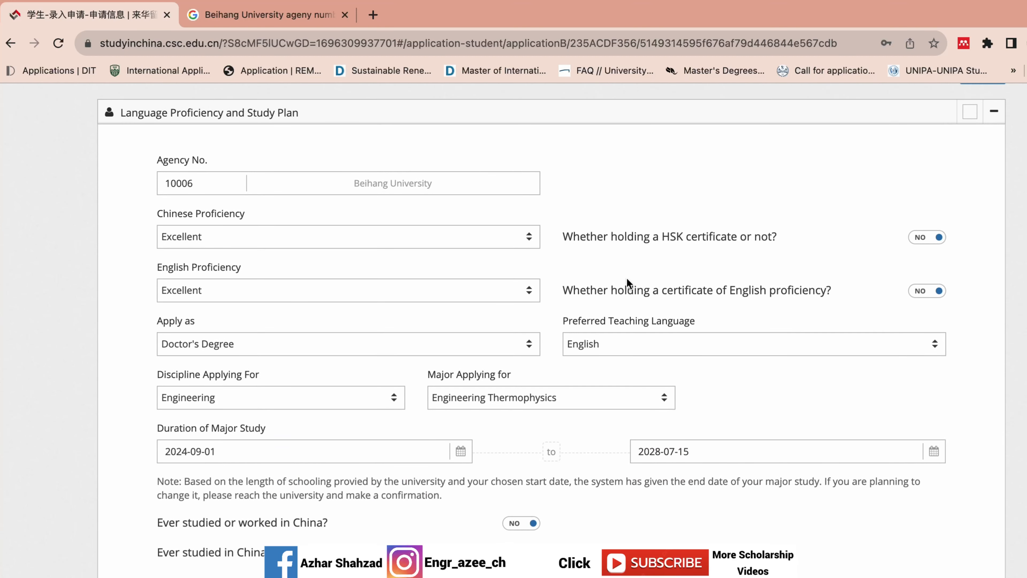
pyautogui.click(516, 531)
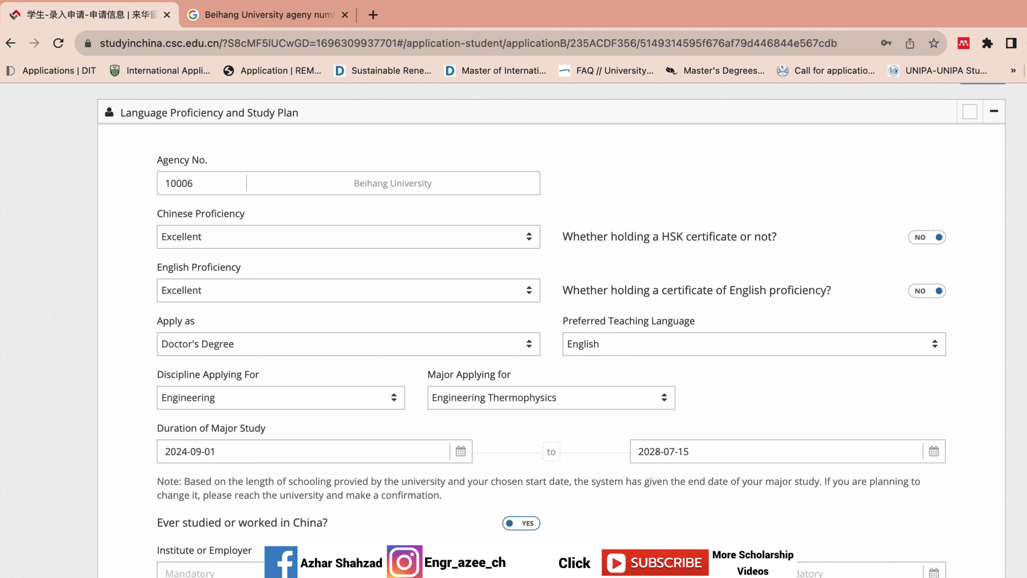
pyautogui.click(529, 524)
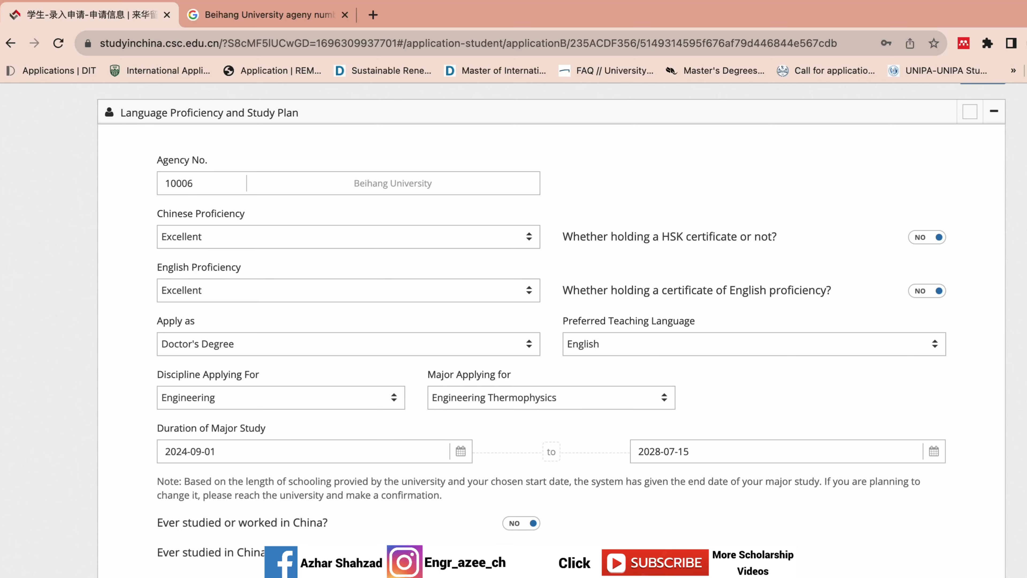
pyautogui.scroll(-2, 951, 525)
# - Verify and save the language proficiency and study plan details
pyautogui.click(930, 549)
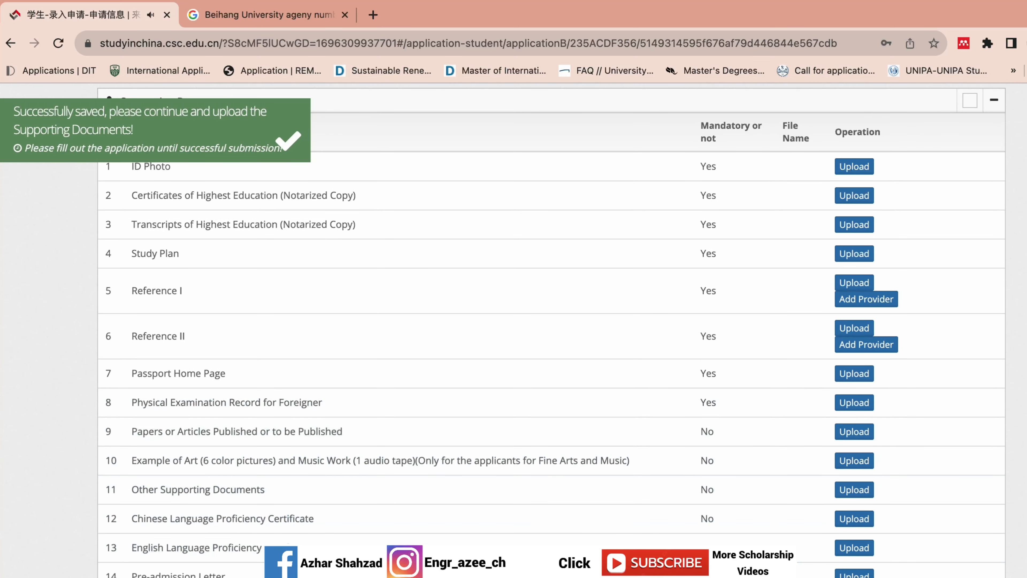
pyautogui.scroll(6, 551, 329)
pyautogui.scroll(-3, 715, 201)
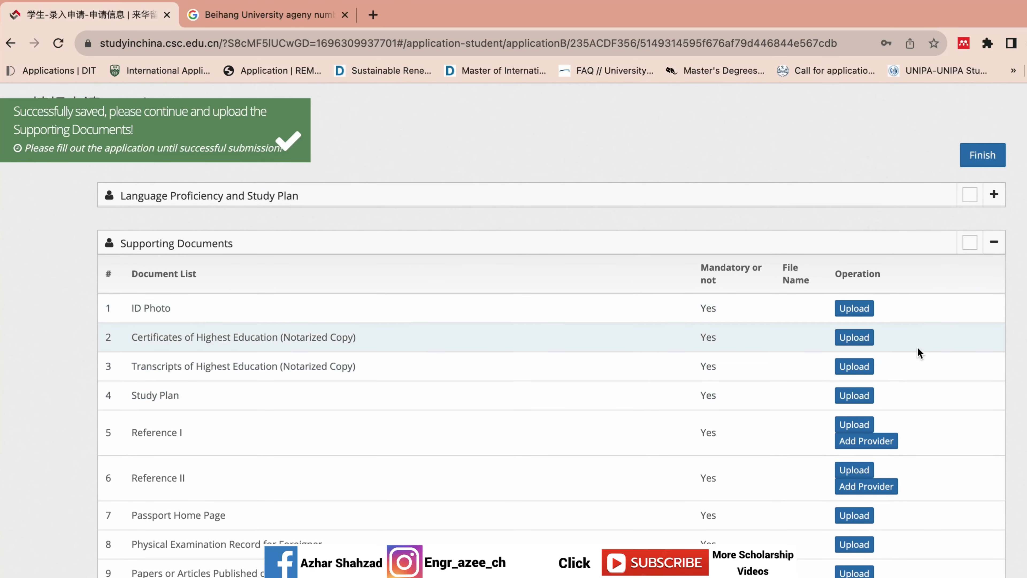
# - Recheck the Language Proficiency section, keeping English as the preferred teaching language
pyautogui.click(994, 204)
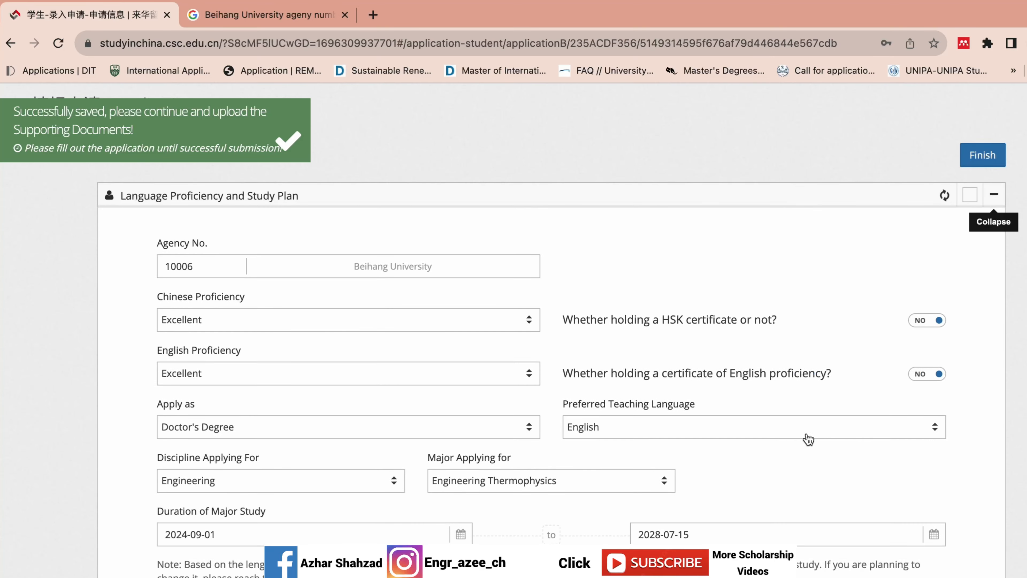
pyautogui.scroll(-2, 993, 202)
pyautogui.scroll(-1, 849, 283)
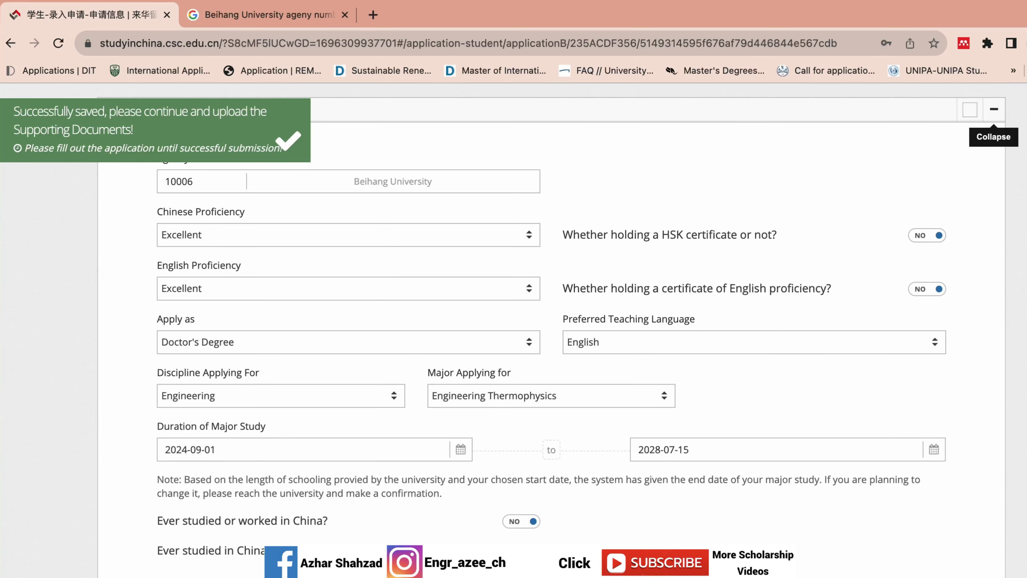
pyautogui.click(710, 349)
pyautogui.click(655, 418)
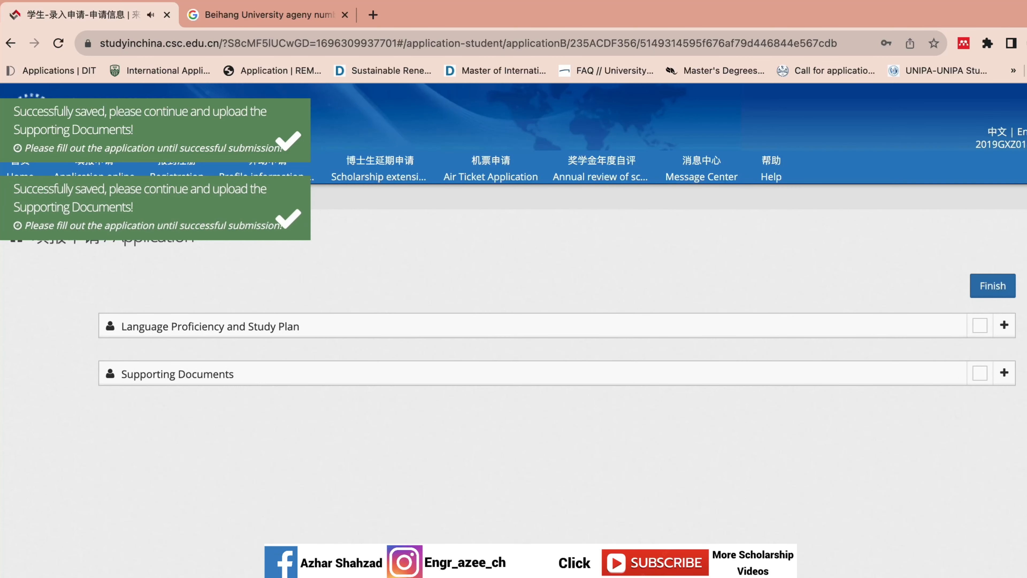
# - Expand Supporting Documents and start the ID Photo upload
pyautogui.click(1005, 371)
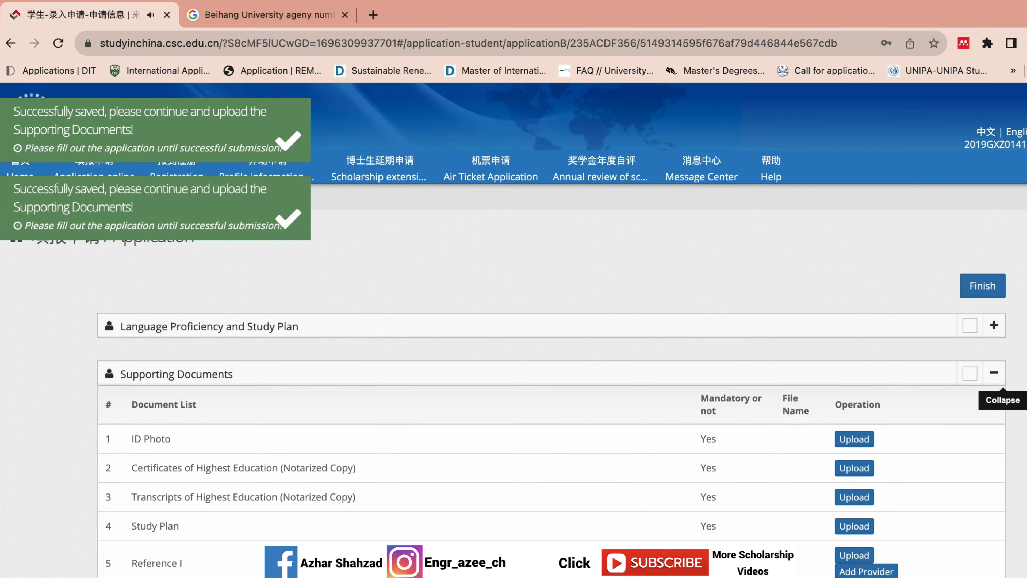
pyautogui.scroll(-3, 513, 330)
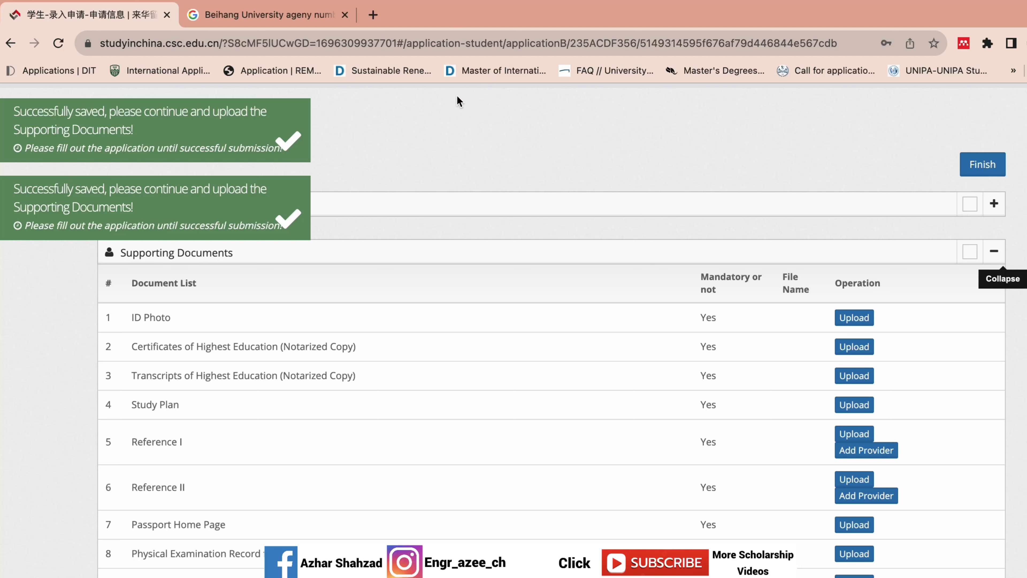
pyautogui.click(851, 317)
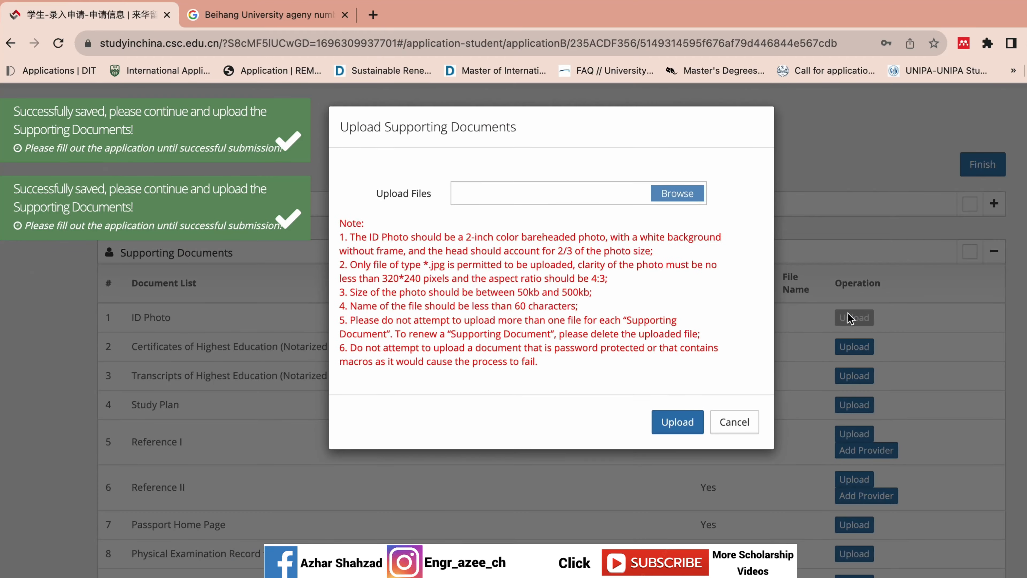
# - Try uploading GAO_7190 copy 2.jpg from the Pictures folder, then dismiss the size error
pyautogui.click(659, 192)
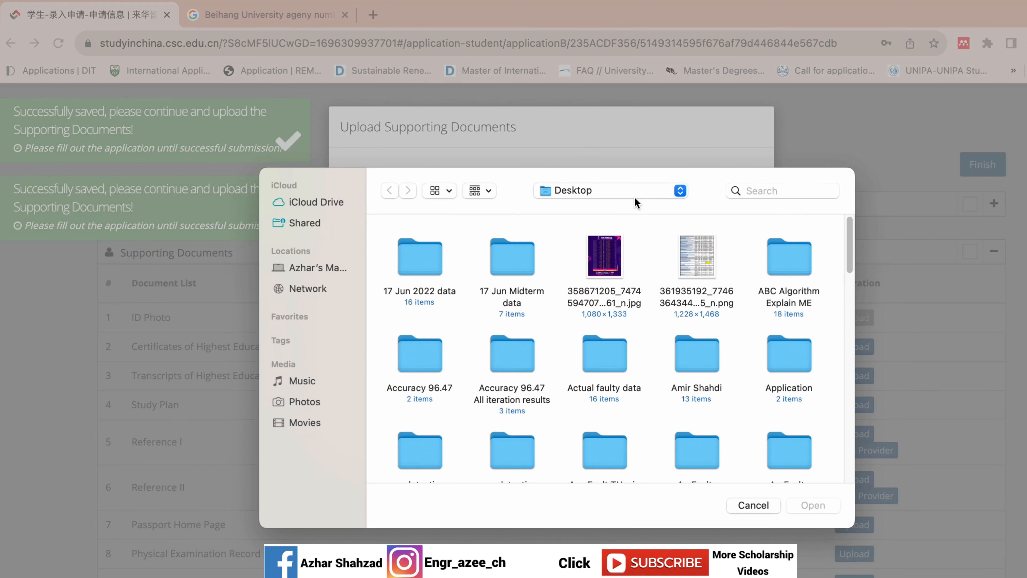
pyautogui.click(634, 197)
pyautogui.click(619, 210)
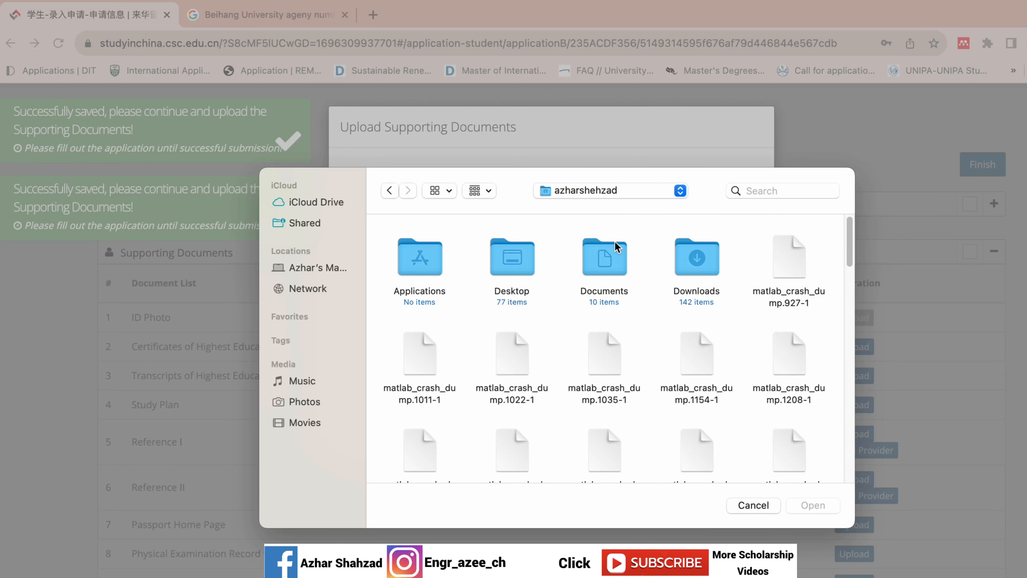
pyautogui.doubleClick(593, 249)
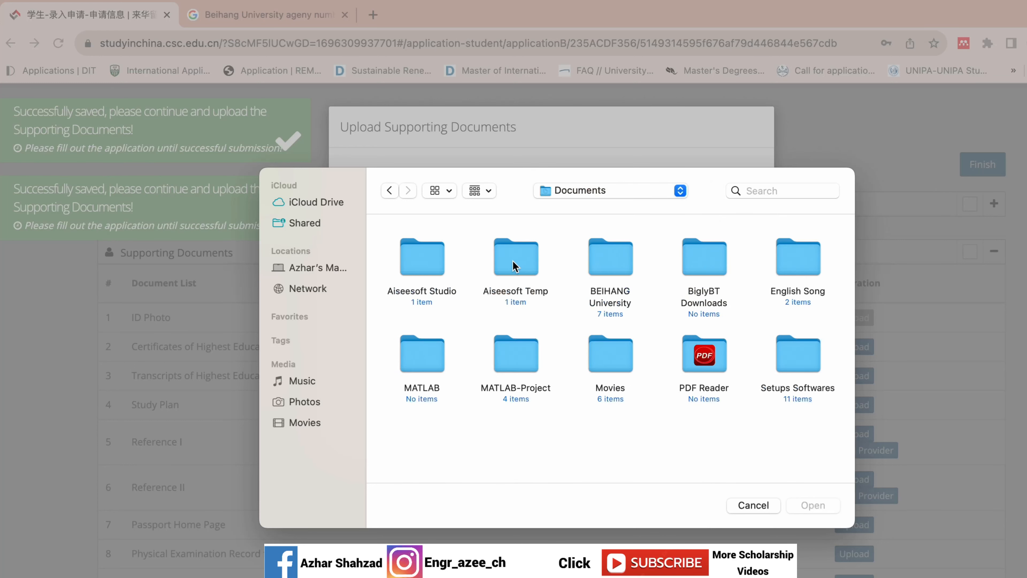
pyautogui.doubleClick(615, 265)
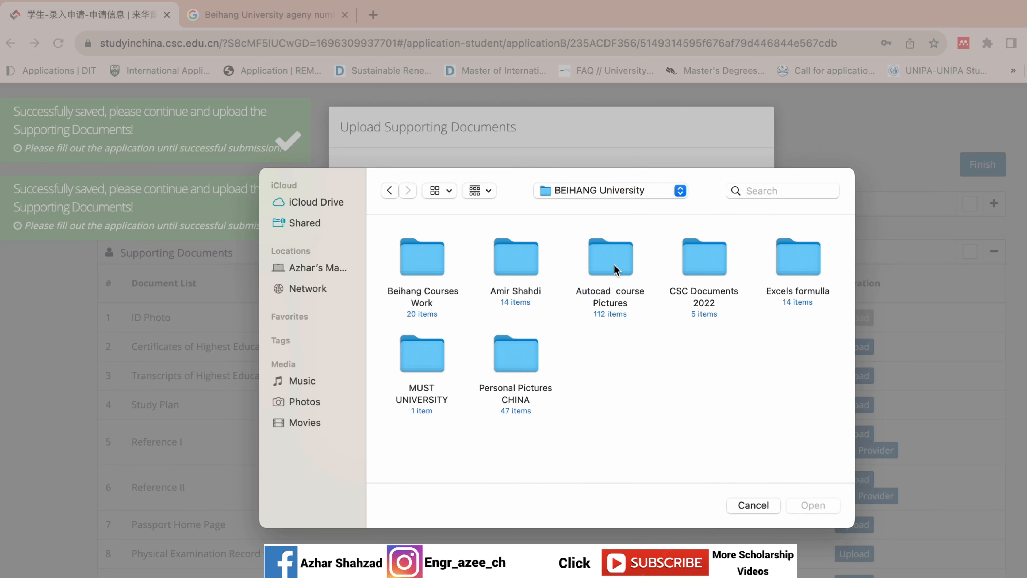
pyautogui.doubleClick(706, 267)
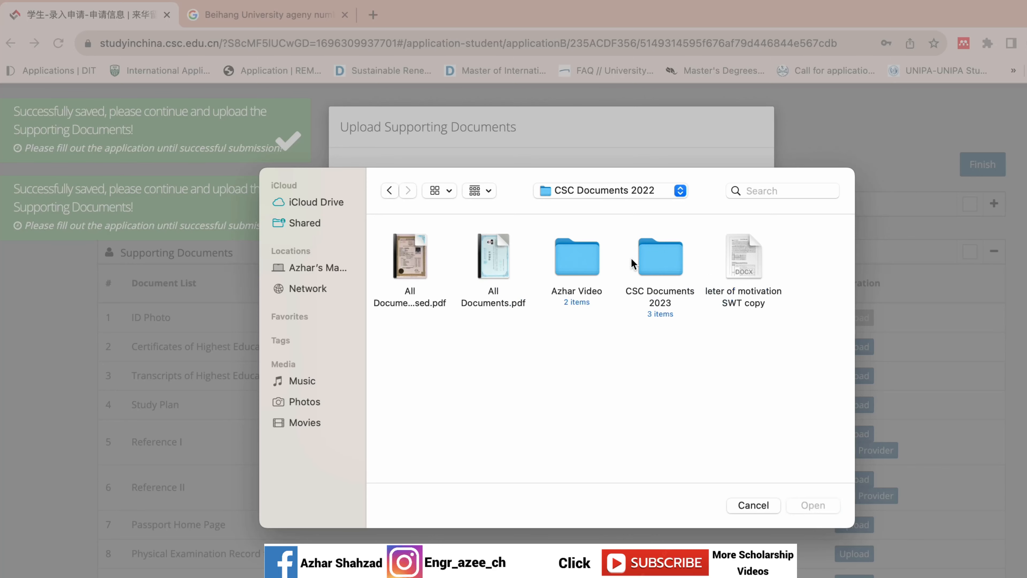
pyautogui.doubleClick(659, 259)
pyautogui.doubleClick(421, 246)
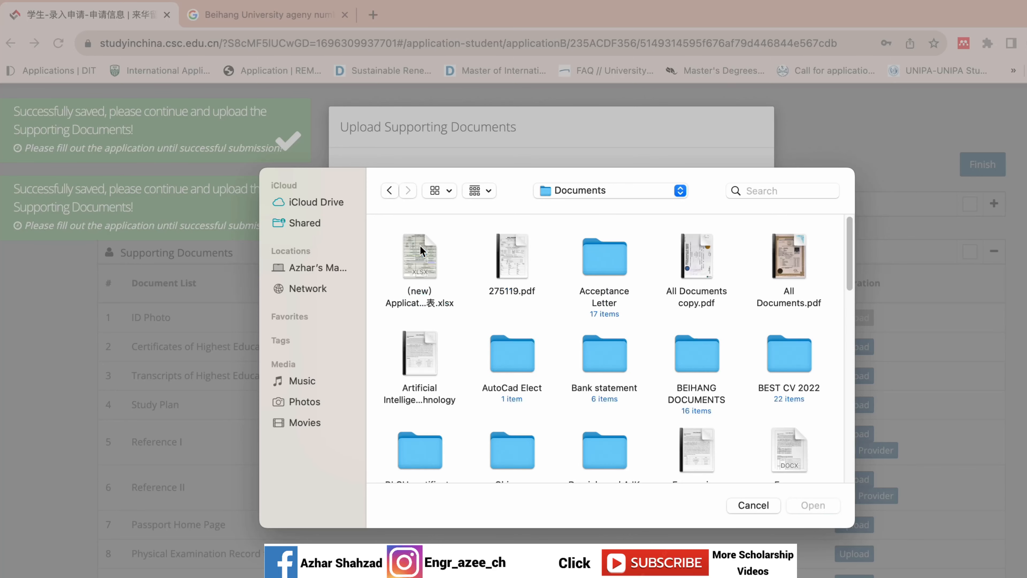
pyautogui.moveTo(850, 273); pyautogui.dragTo(821, 435)
pyautogui.doubleClick(789, 352)
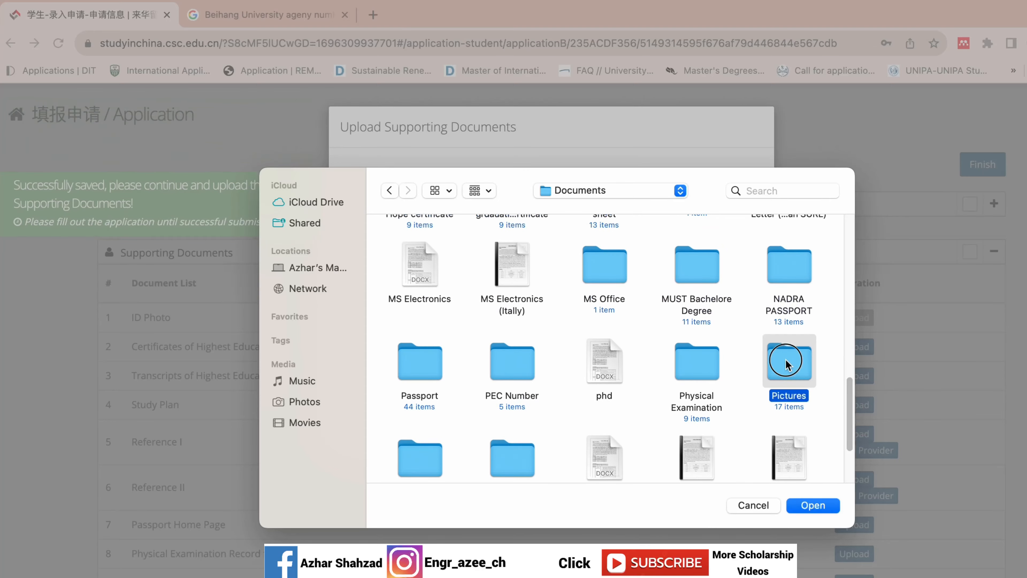
pyautogui.doubleClick(701, 358)
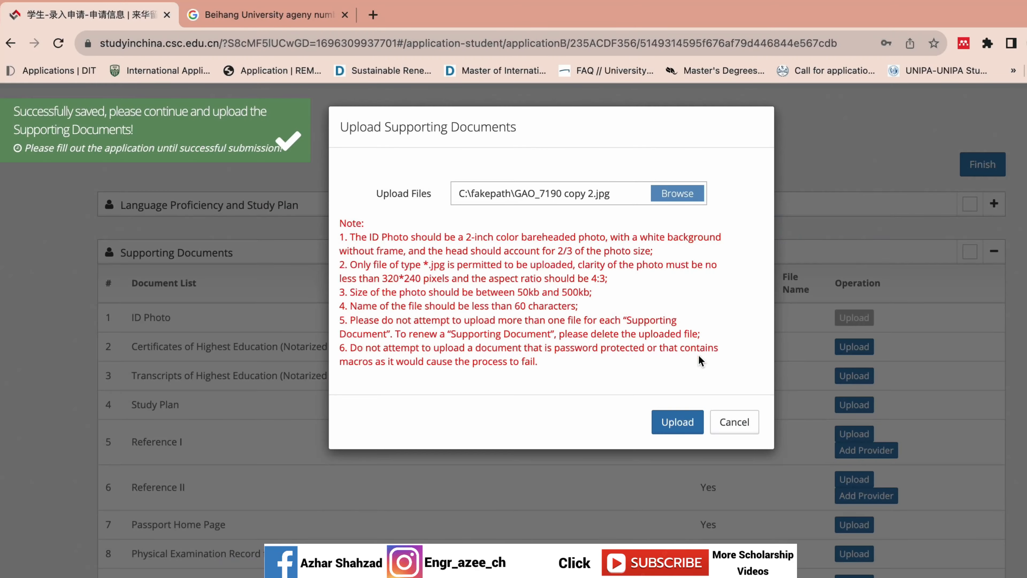
pyautogui.click(669, 427)
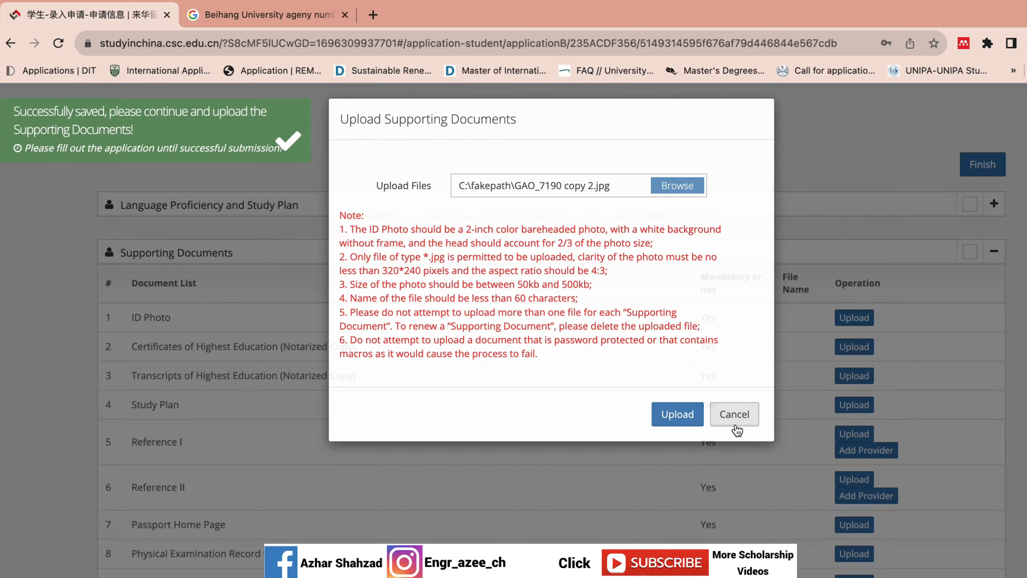
pyautogui.click(735, 420)
# - Reopen the ID Photo upload and upload the portrait JPG instead
pyautogui.click(853, 317)
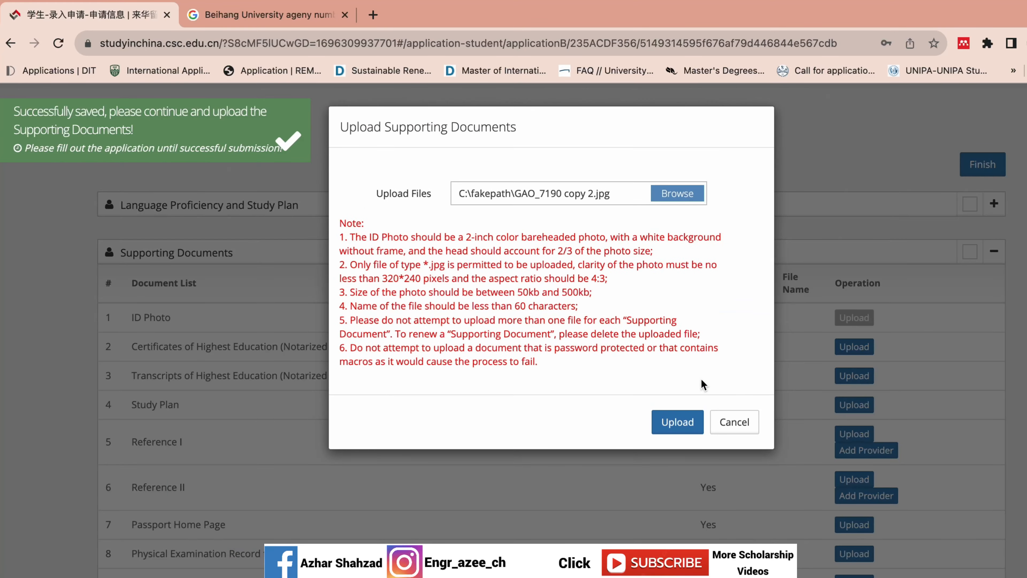
pyautogui.click(686, 195)
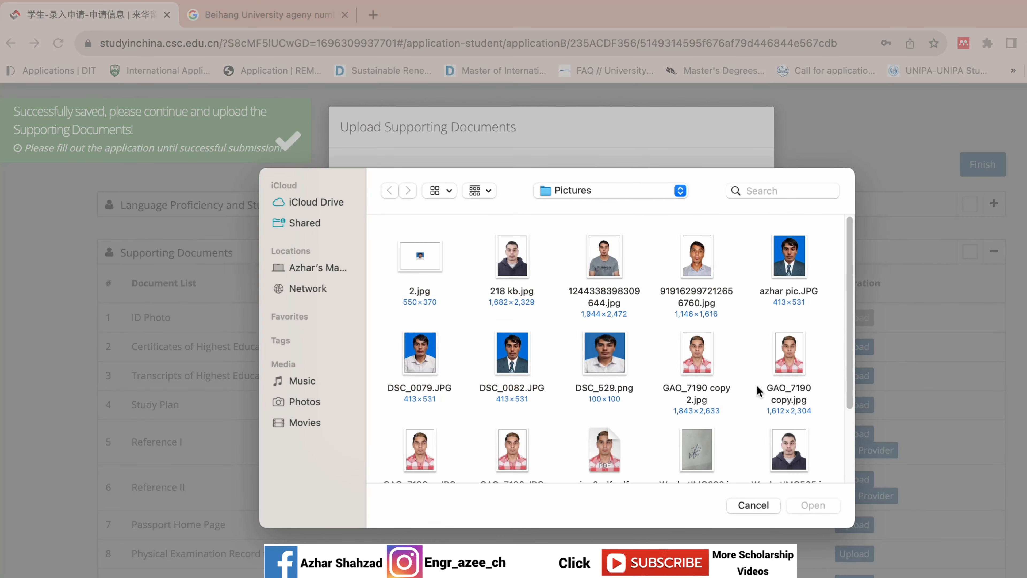
pyautogui.moveTo(853, 346); pyautogui.dragTo(853, 402)
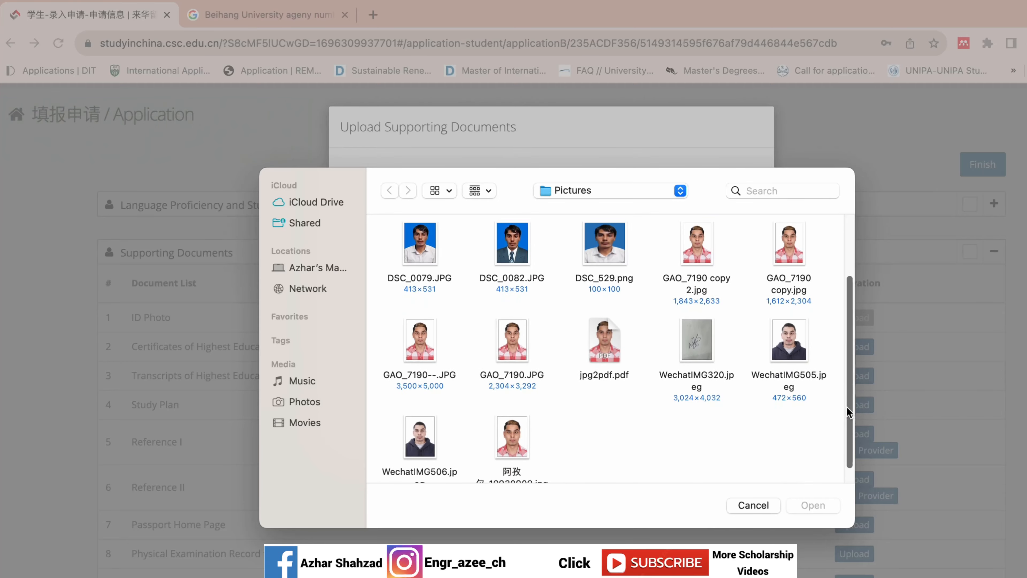
pyautogui.click(518, 439)
pyautogui.doubleClick(519, 439)
pyautogui.click(672, 420)
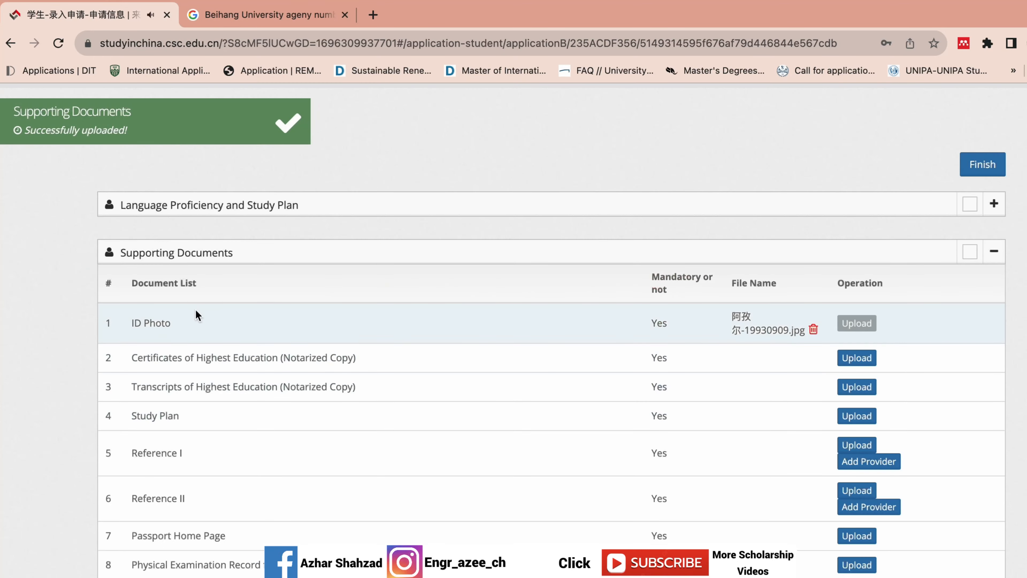
pyautogui.scroll(-3, 155, 154)
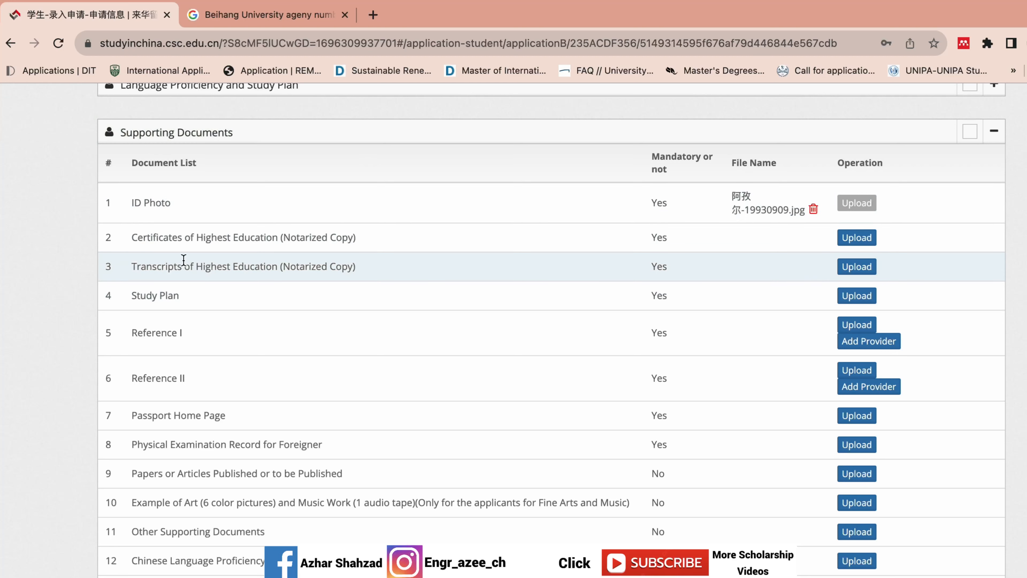
pyautogui.moveTo(82, 228); pyautogui.dragTo(185, 246)
pyautogui.click(72, 243)
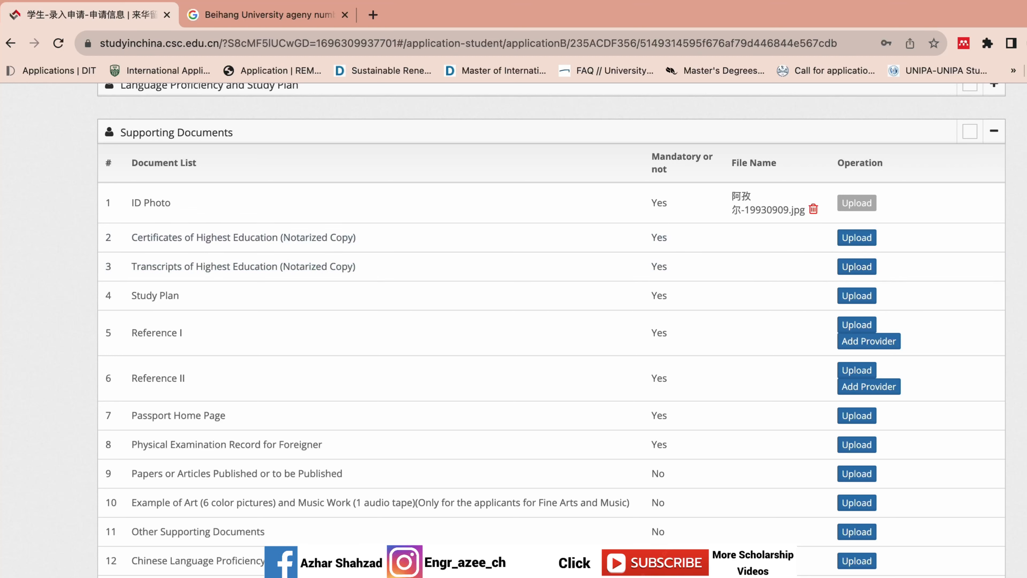
pyautogui.scroll(-3, 551, 330)
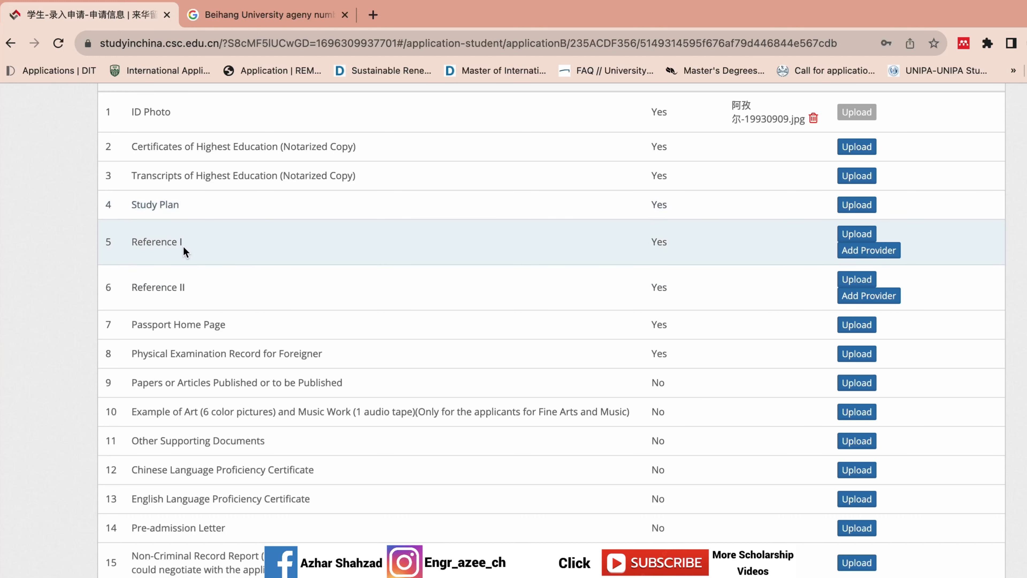
pyautogui.moveTo(85, 229); pyautogui.dragTo(168, 270)
pyautogui.click(194, 276)
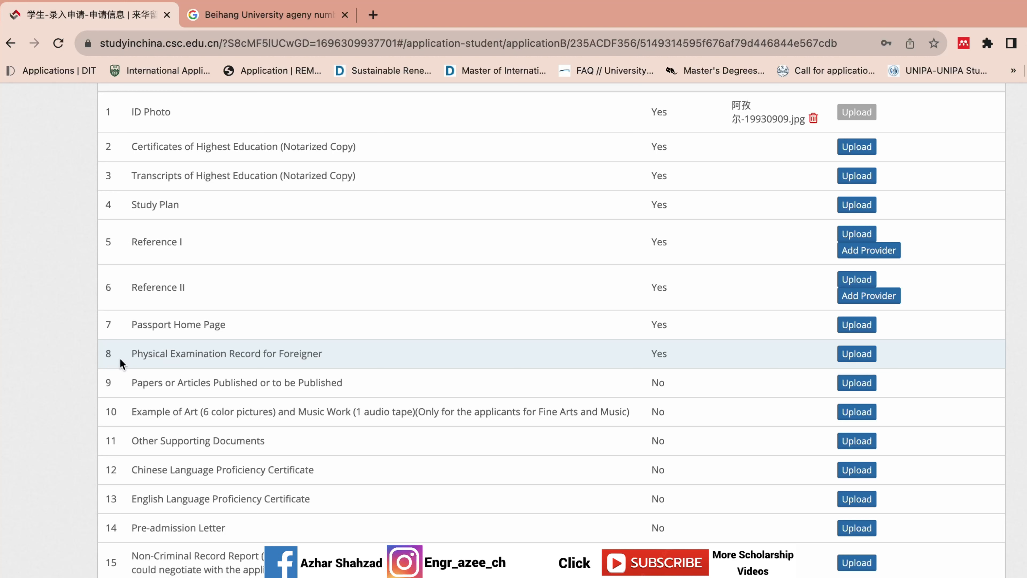
pyautogui.moveTo(99, 355); pyautogui.dragTo(332, 362)
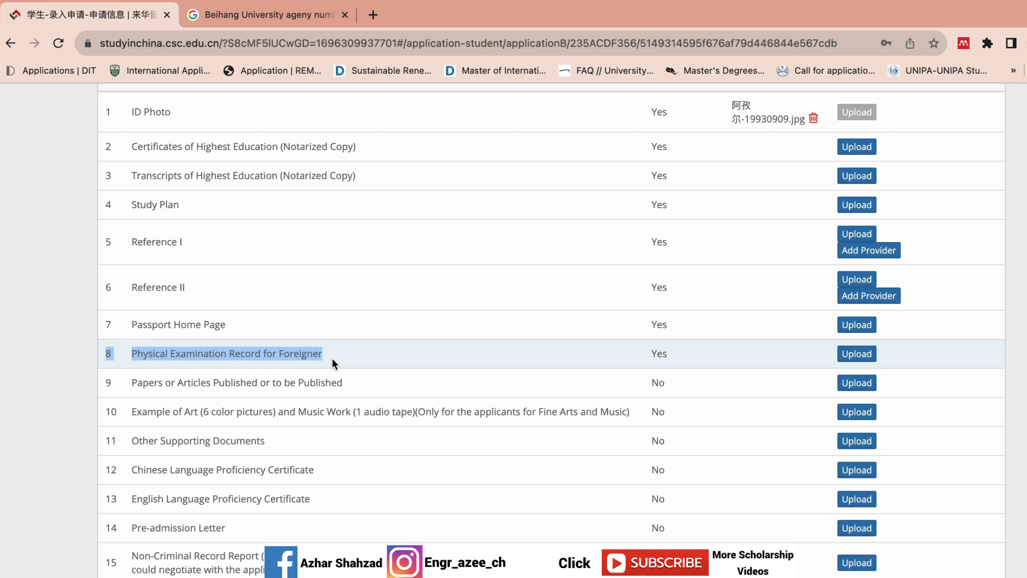
pyautogui.click(81, 404)
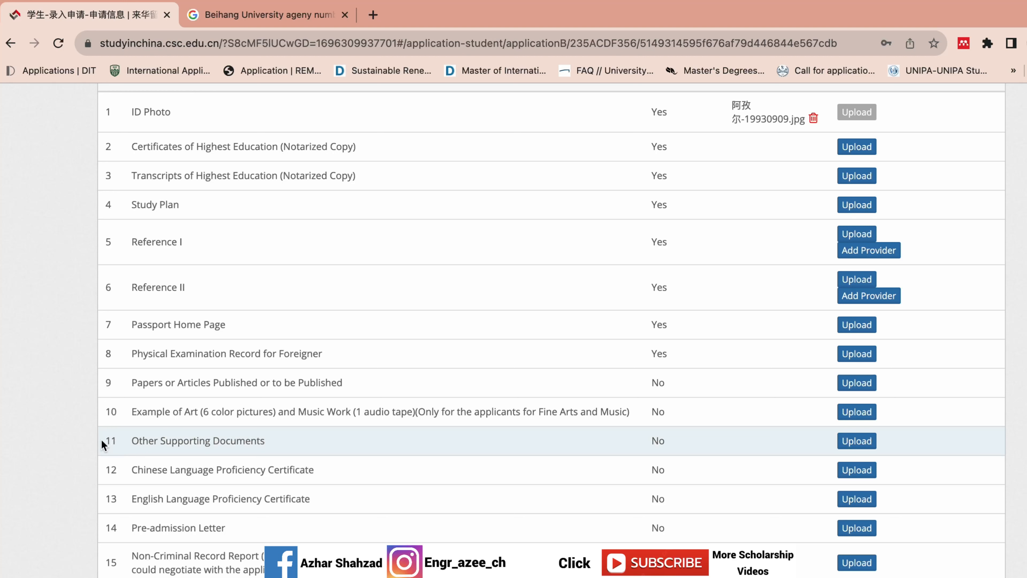
pyautogui.moveTo(100, 438); pyautogui.dragTo(171, 449)
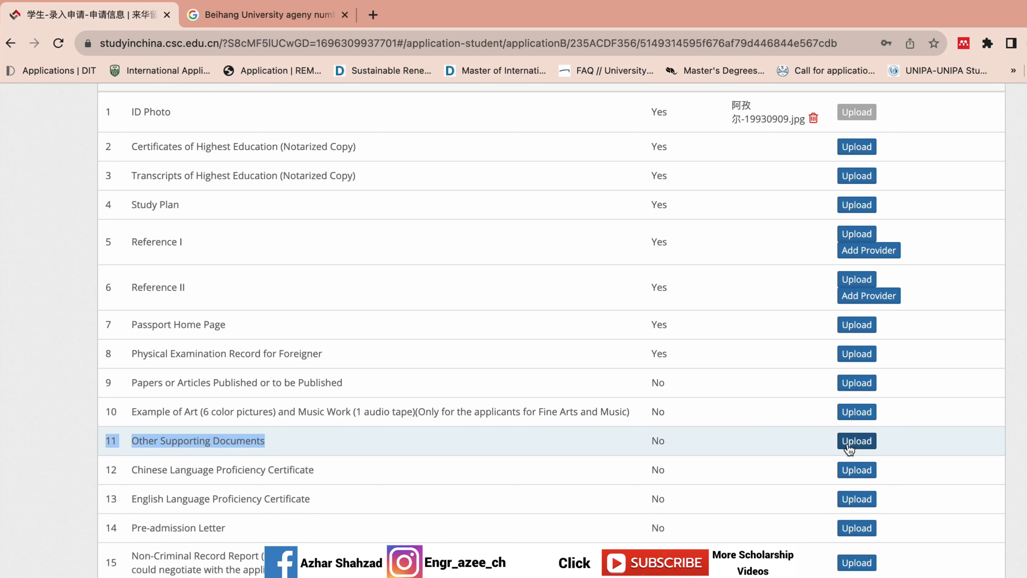
pyautogui.click(111, 480)
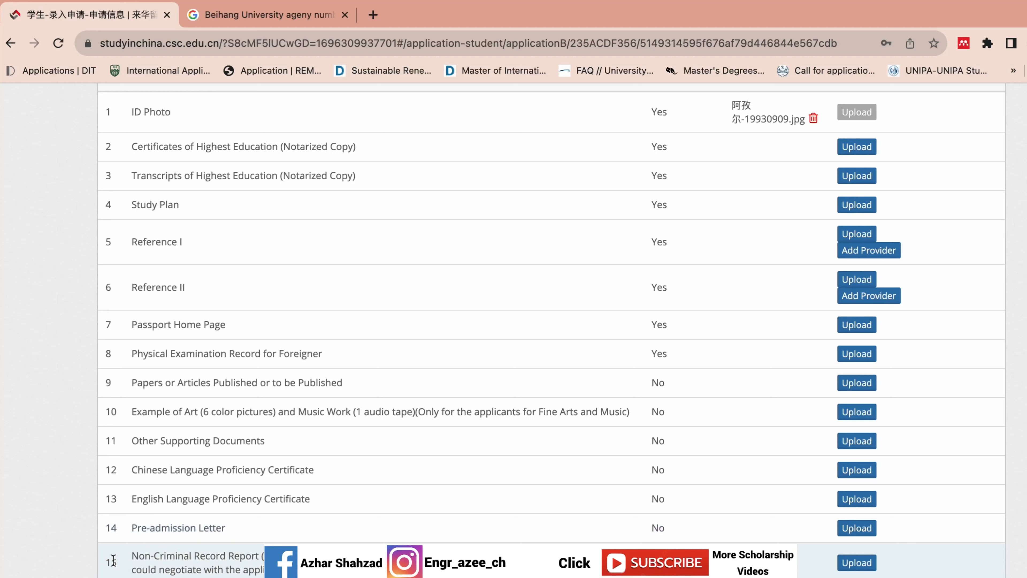
pyautogui.moveTo(90, 541); pyautogui.dragTo(198, 577)
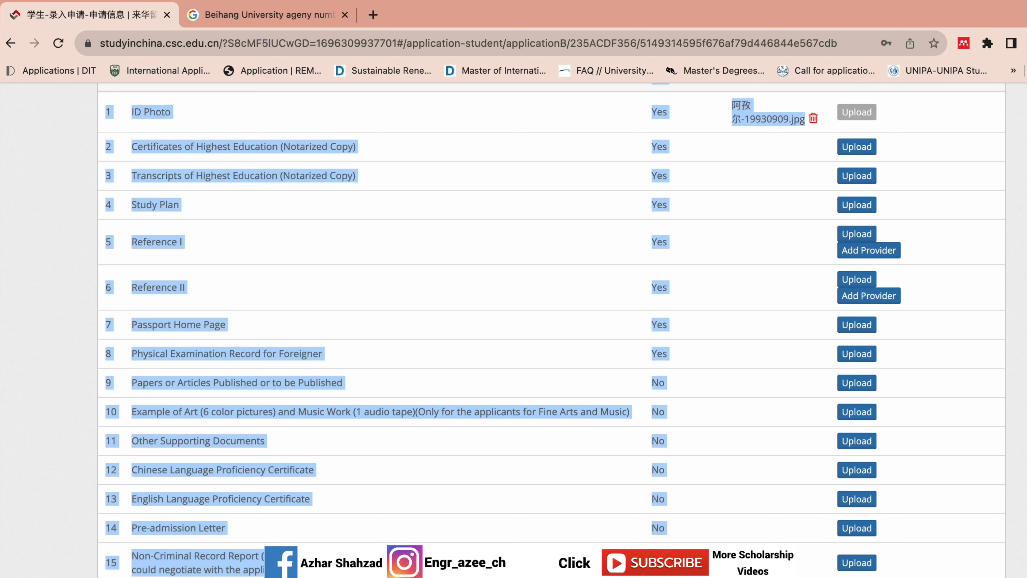
pyautogui.click(283, 577)
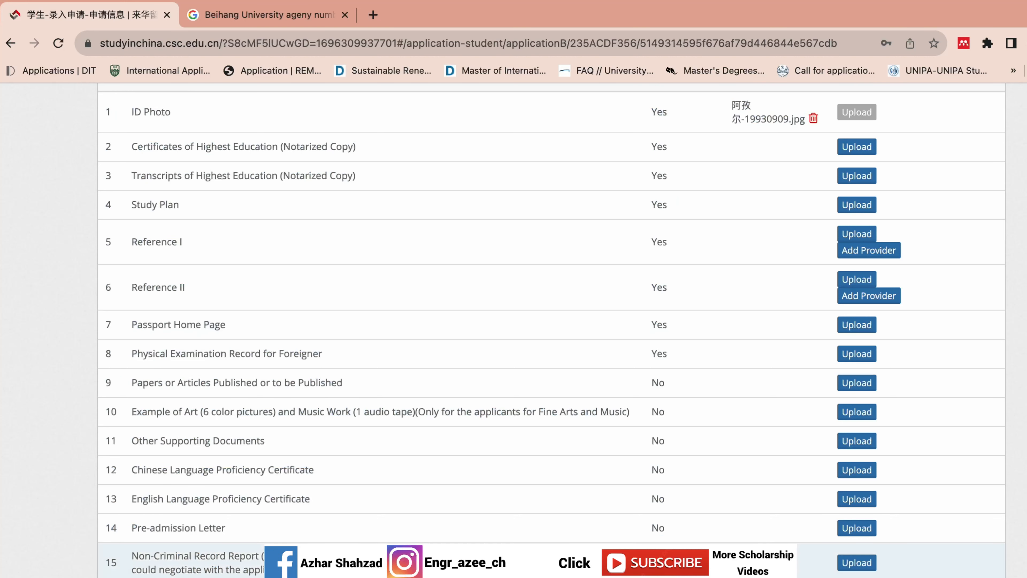
pyautogui.moveTo(281, 568); pyautogui.dragTo(177, 540)
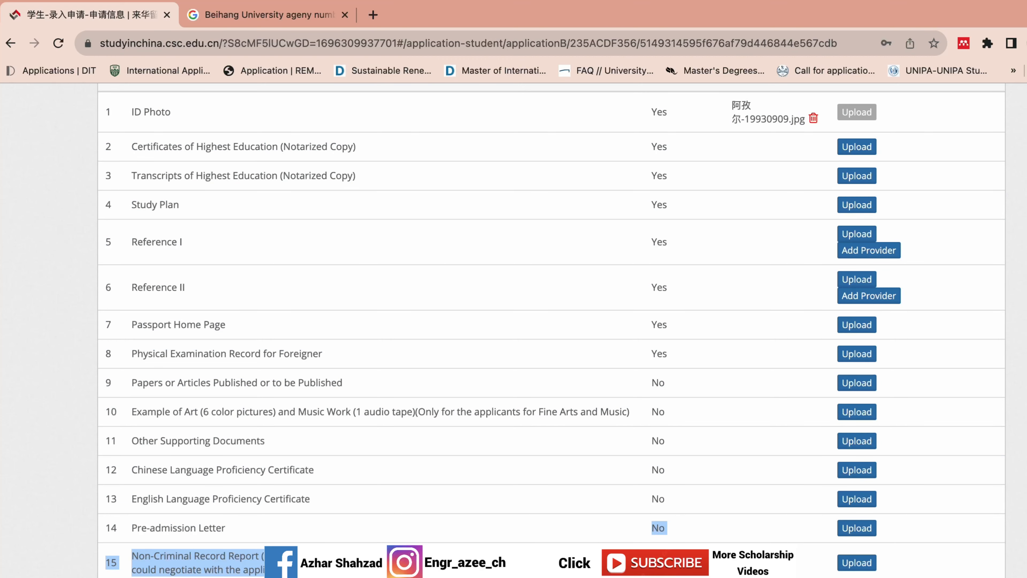
pyautogui.scroll(5, 649, 431)
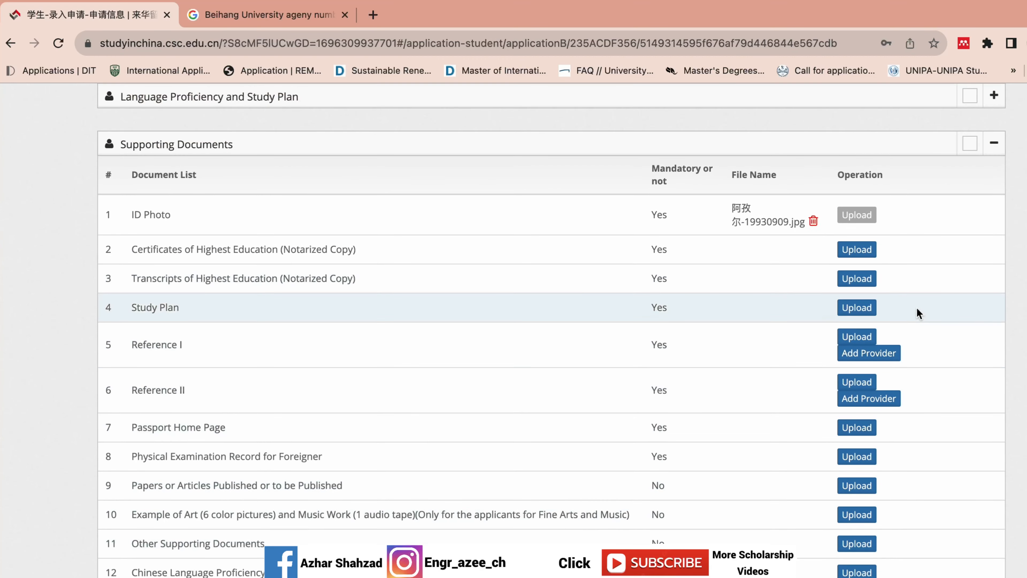
# - Press Finish at the top of the form to return to My Applications
pyautogui.scroll(10, 514, 330)
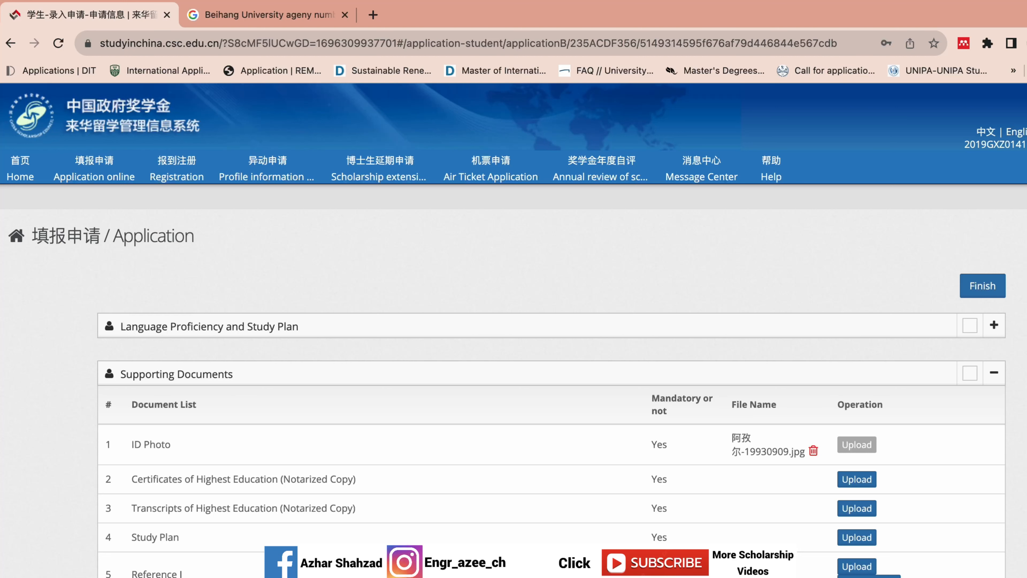
pyautogui.click(999, 290)
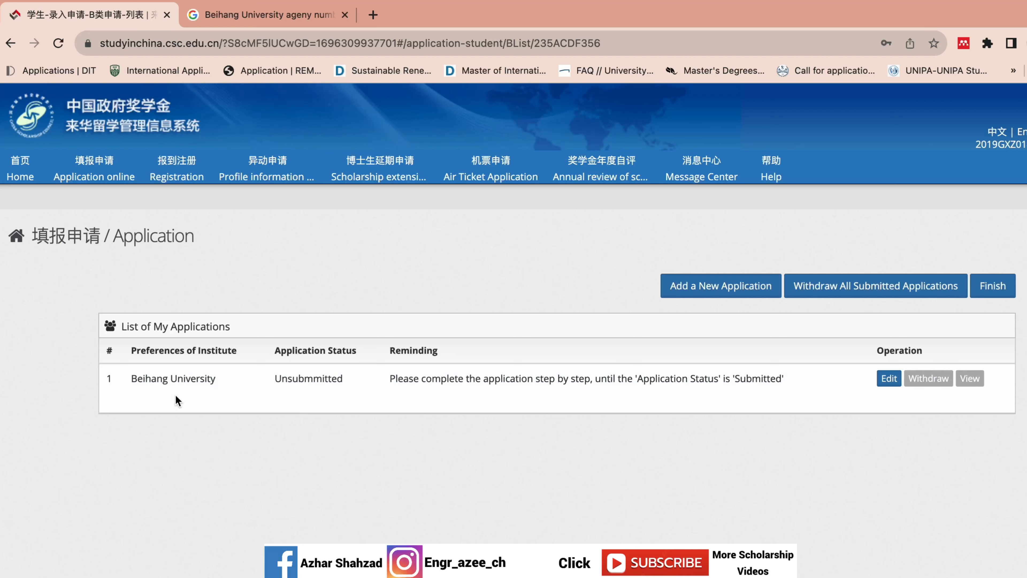
# - Check that the Beihang University application is listed as Unsubmitted
pyautogui.moveTo(214, 379); pyautogui.dragTo(129, 383)
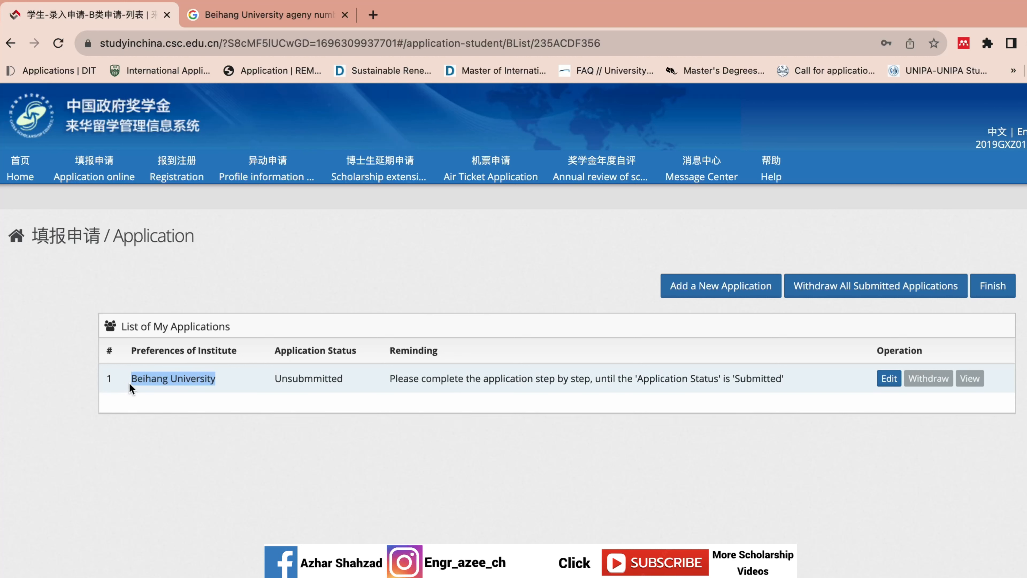
pyautogui.click(345, 274)
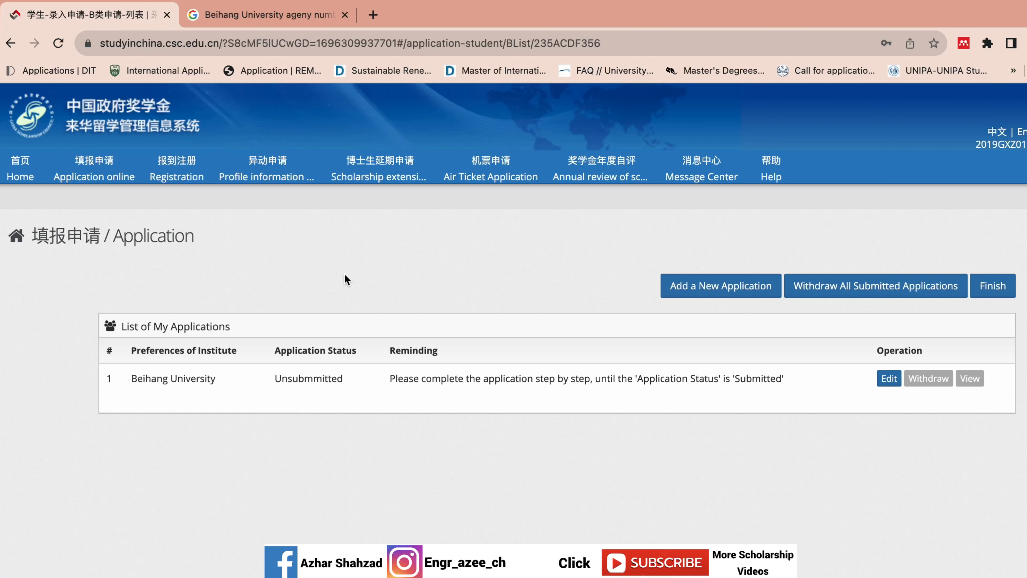
pyautogui.moveTo(422, 1)
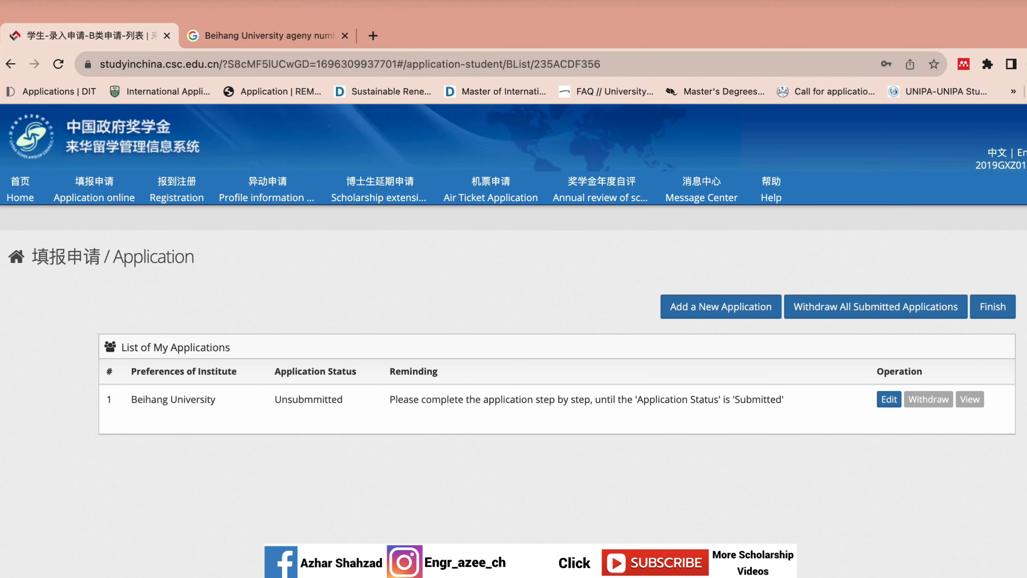